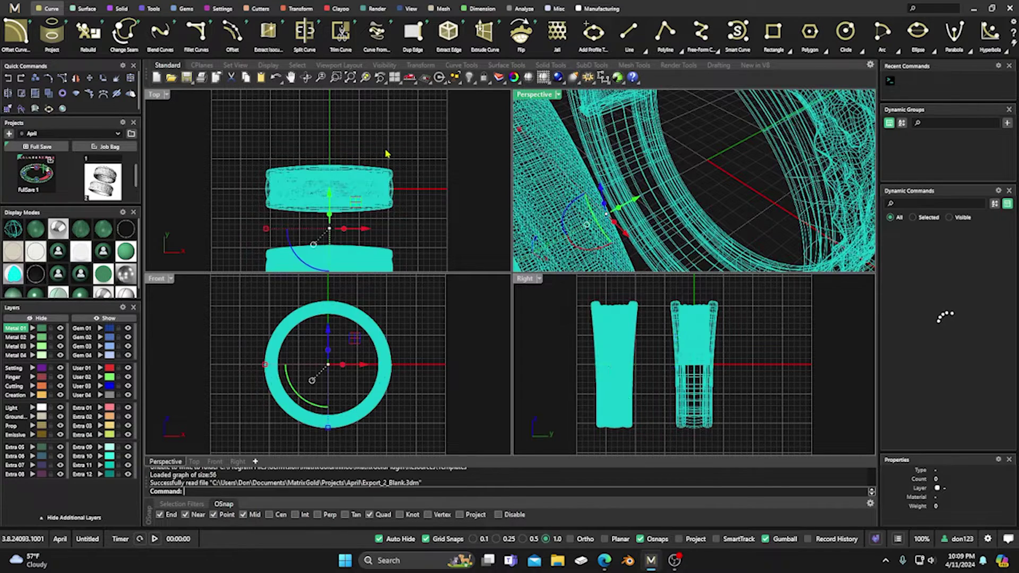
# Maximize the Perspective viewport and show the two rings in a shaded grey display mode on a white background
pyautogui.click(507, 109)
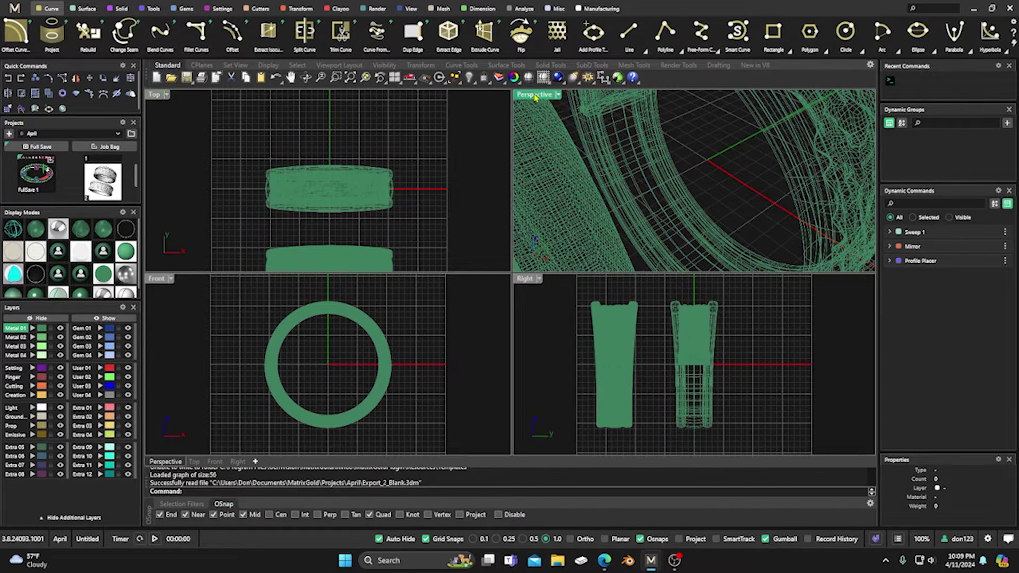
pyautogui.doubleClick(534, 95)
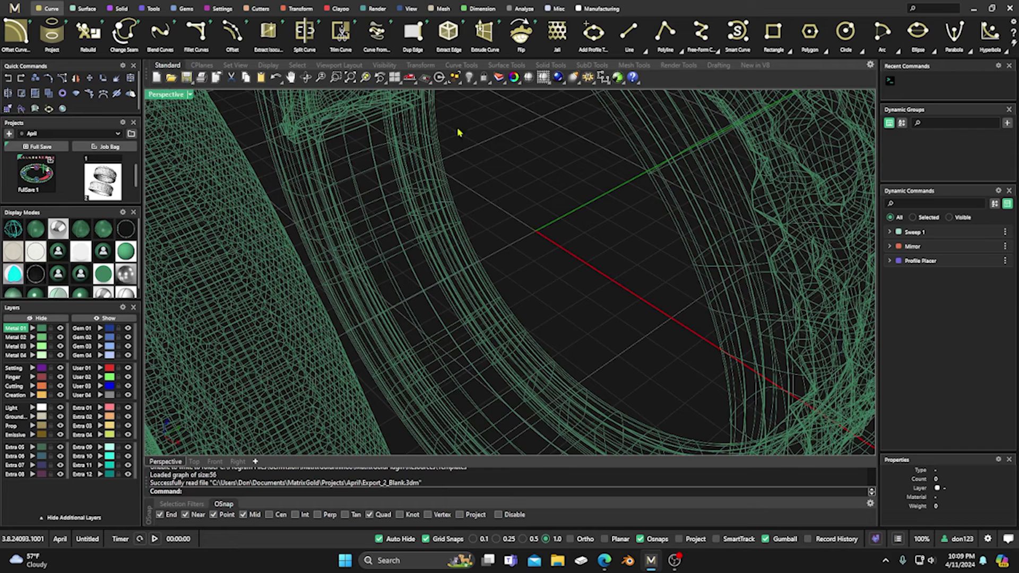
pyautogui.click(125, 294)
pyautogui.scroll(-4, 452, 276)
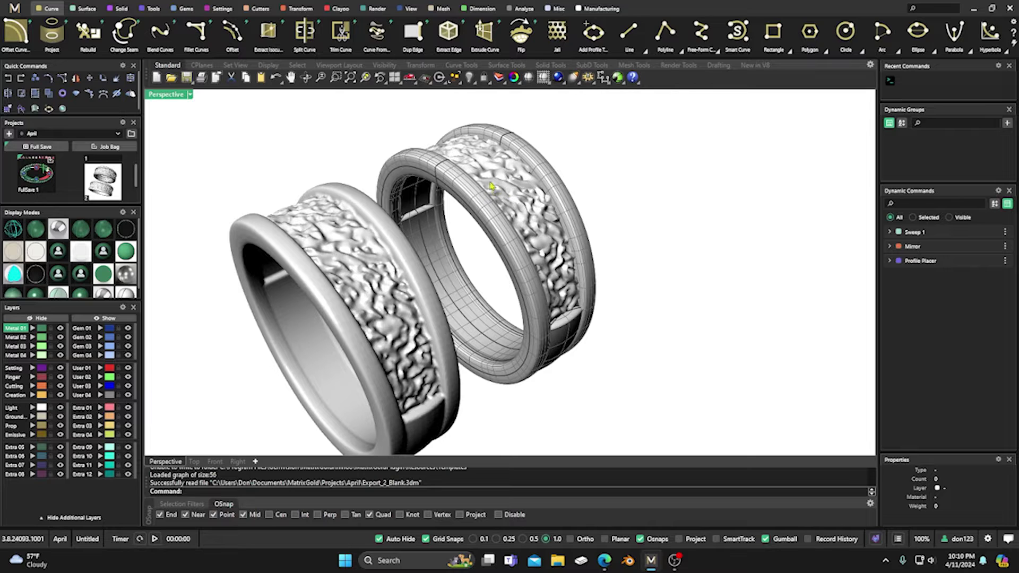
# Examine the multi-part ring from several angles, selecting its textured mesh, side rails and recessed panel in turn
pyautogui.moveTo(403, 279); pyautogui.dragTo(401, 250, button='right')
pyautogui.scroll(3, 475, 282)
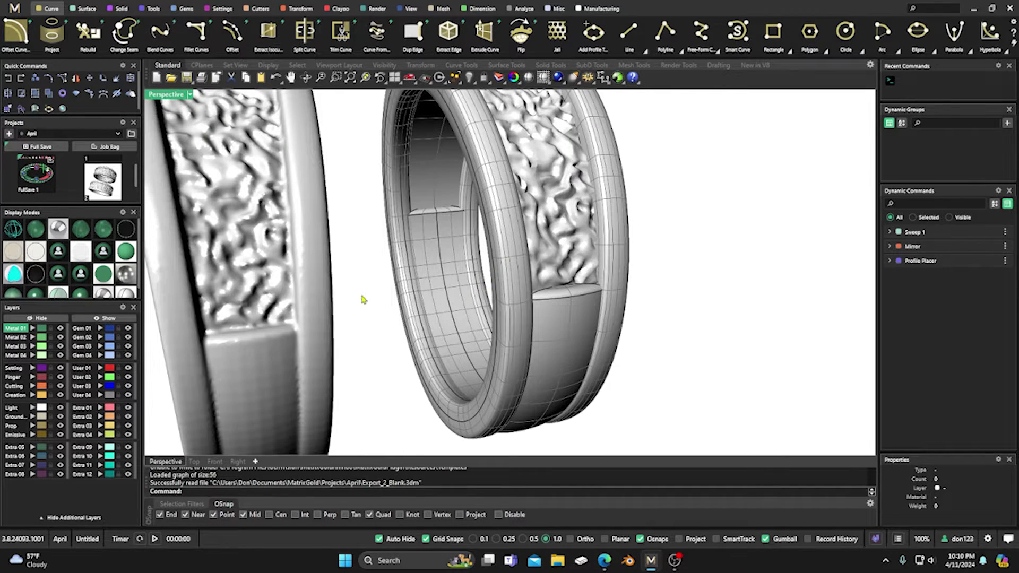
pyautogui.scroll(-3, 364, 297)
pyautogui.moveTo(380, 289); pyautogui.dragTo(414, 317, button='right')
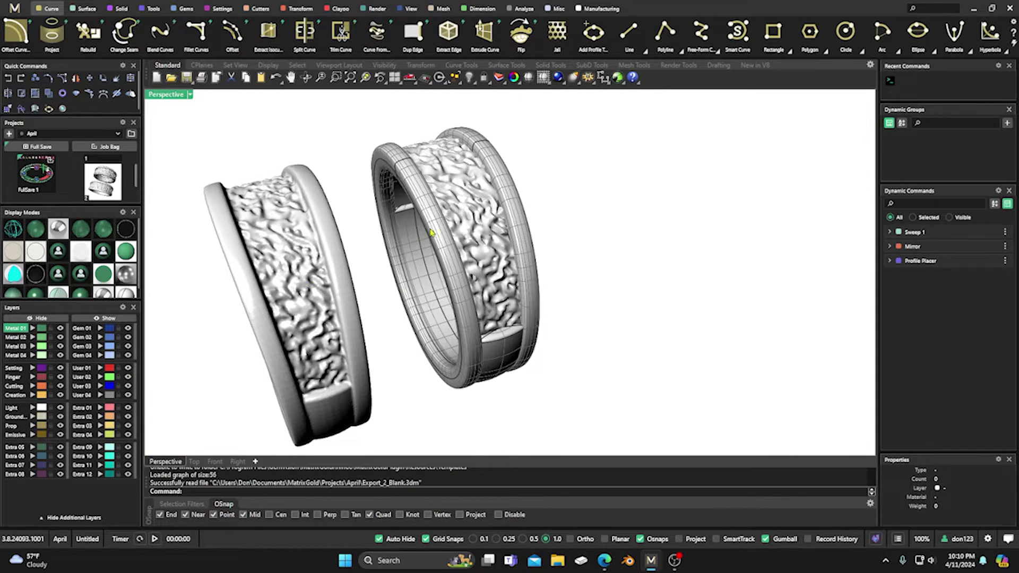
pyautogui.moveTo(431, 229); pyautogui.dragTo(463, 242, button='right')
pyautogui.click(463, 242)
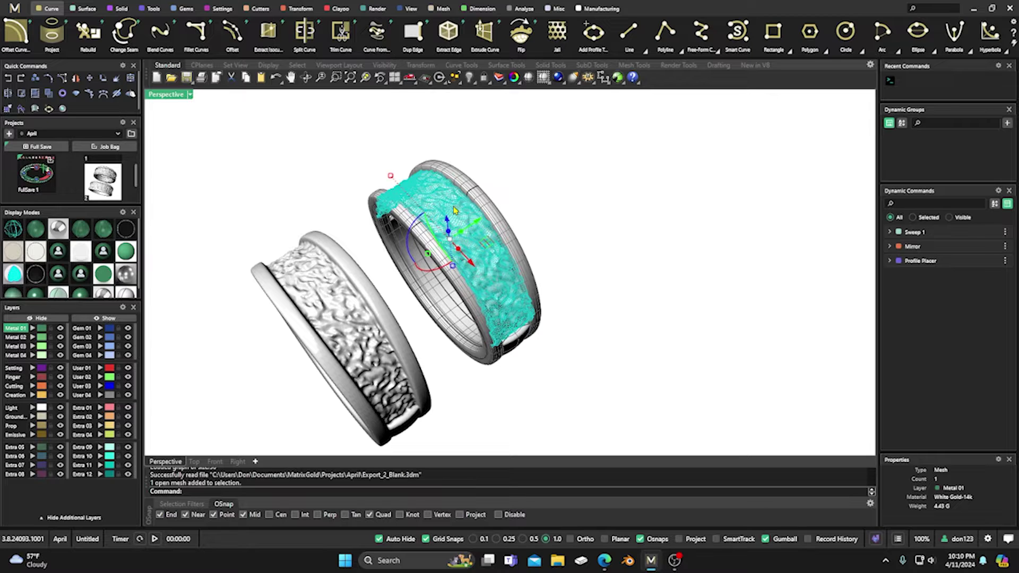
pyautogui.click(487, 215)
pyautogui.keyDown('shift'); pyautogui.click(434, 239); pyautogui.keyUp('shift')
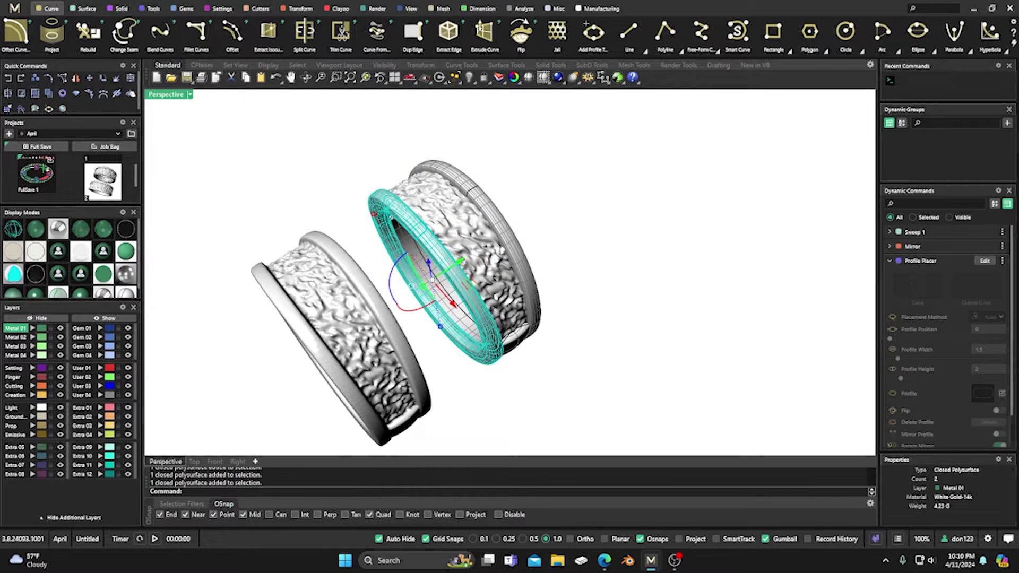
pyautogui.click(413, 252)
pyautogui.moveTo(412, 252); pyautogui.dragTo(398, 308, button='right')
pyautogui.scroll(-2, 425, 294)
pyautogui.scroll(2, 367, 305)
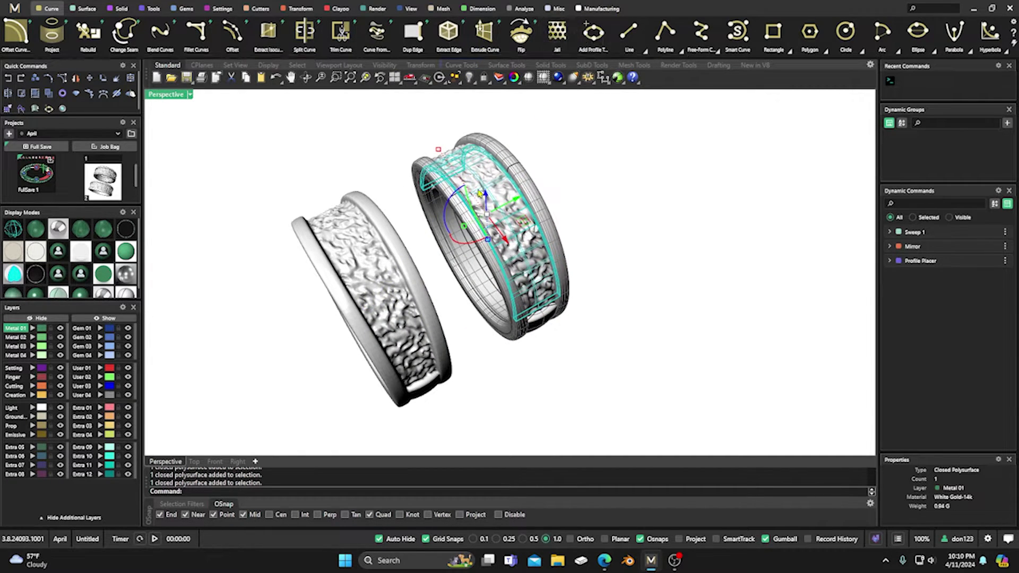
pyautogui.scroll(-2, 482, 195)
pyautogui.moveTo(531, 160); pyautogui.dragTo(421, 180, button='right')
pyautogui.click(405, 208)
pyautogui.click(349, 159)
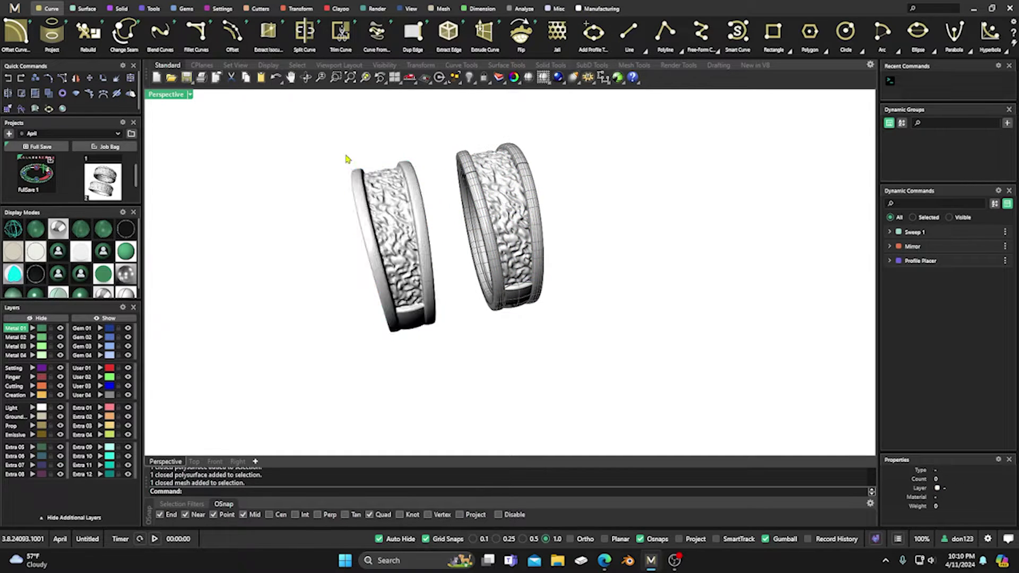
# Examine the single-mesh ring by selecting it as a whole and viewing its texture up close
pyautogui.click(380, 201)
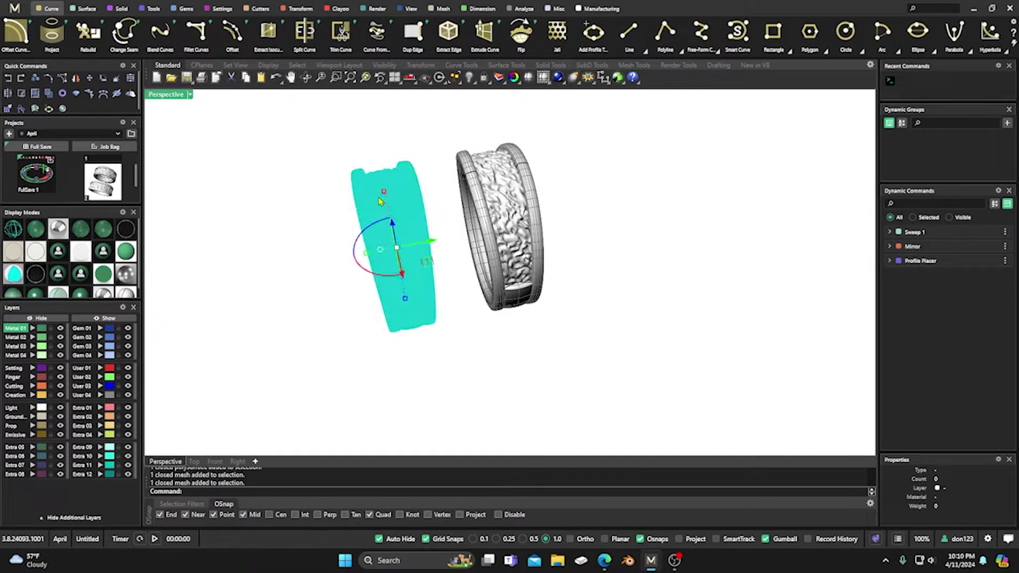
pyautogui.click(400, 155)
pyautogui.moveTo(401, 219); pyautogui.dragTo(404, 264, button='right')
pyautogui.scroll(3, 398, 262)
pyautogui.scroll(3, 423, 261)
pyautogui.scroll(-3, 423, 261)
pyautogui.scroll(-2, 401, 265)
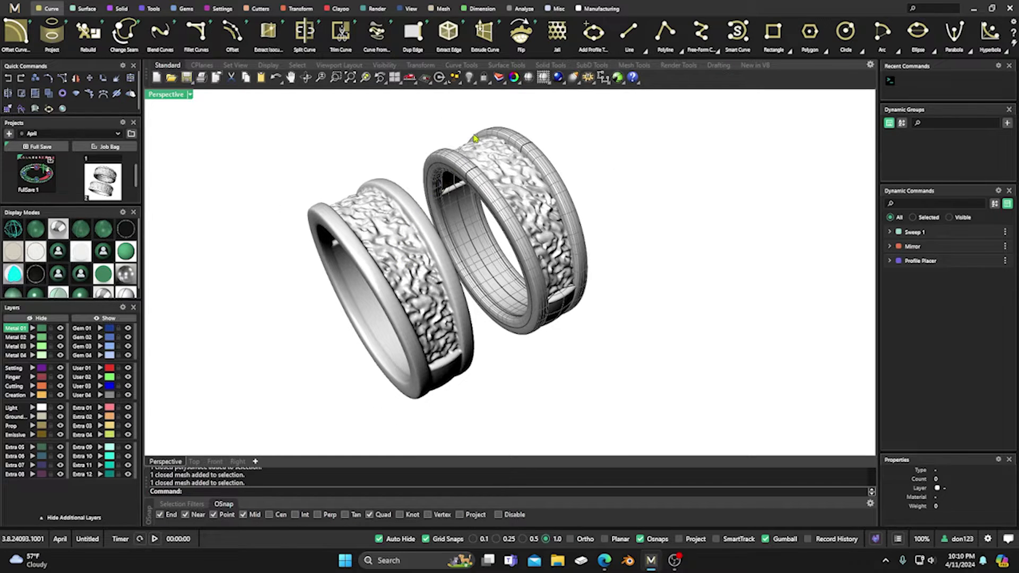
pyautogui.moveTo(475, 140); pyautogui.dragTo(409, 245, button='right')
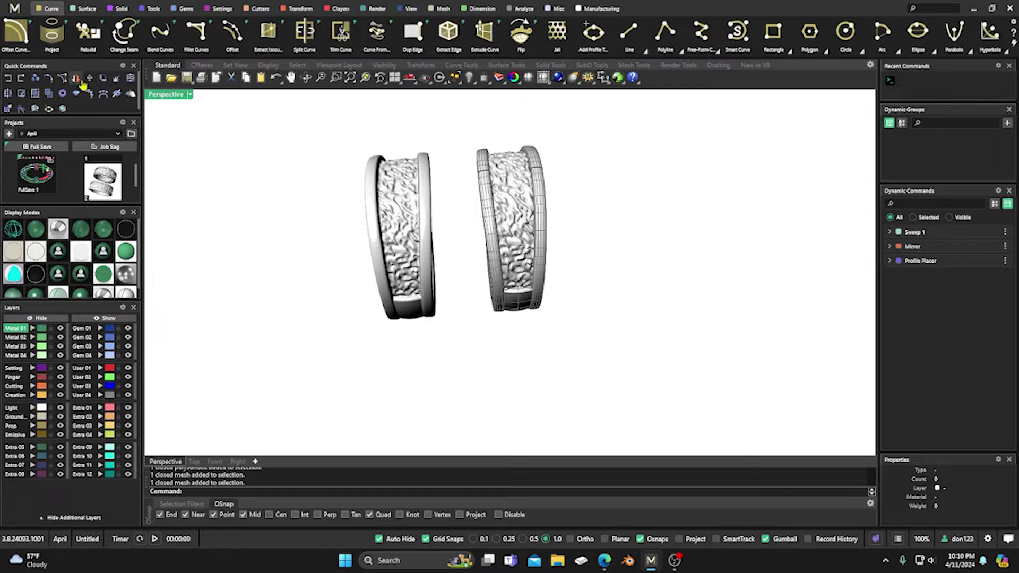
# Delete both rings and start a new blank document
pyautogui.moveTo(294, 125); pyautogui.dragTo(597, 366)
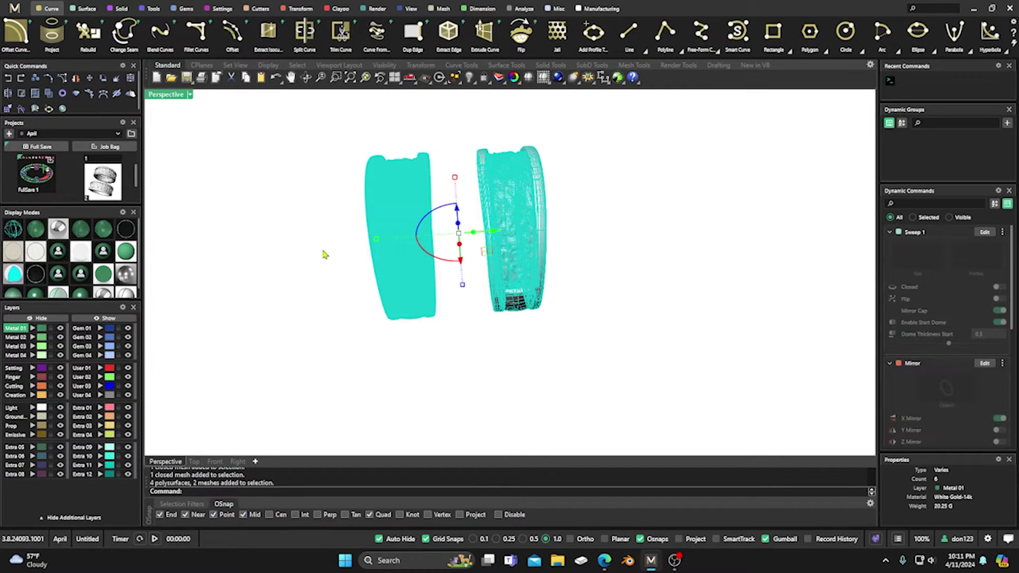
pyautogui.press('Delete')
pyautogui.click(14, 10)
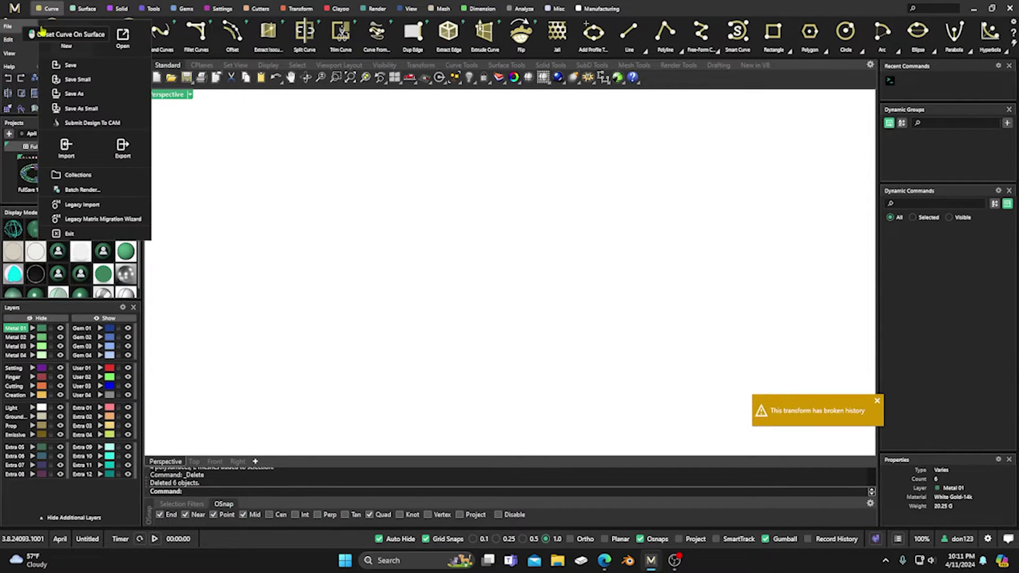
pyautogui.click(67, 39)
pyautogui.click(512, 296)
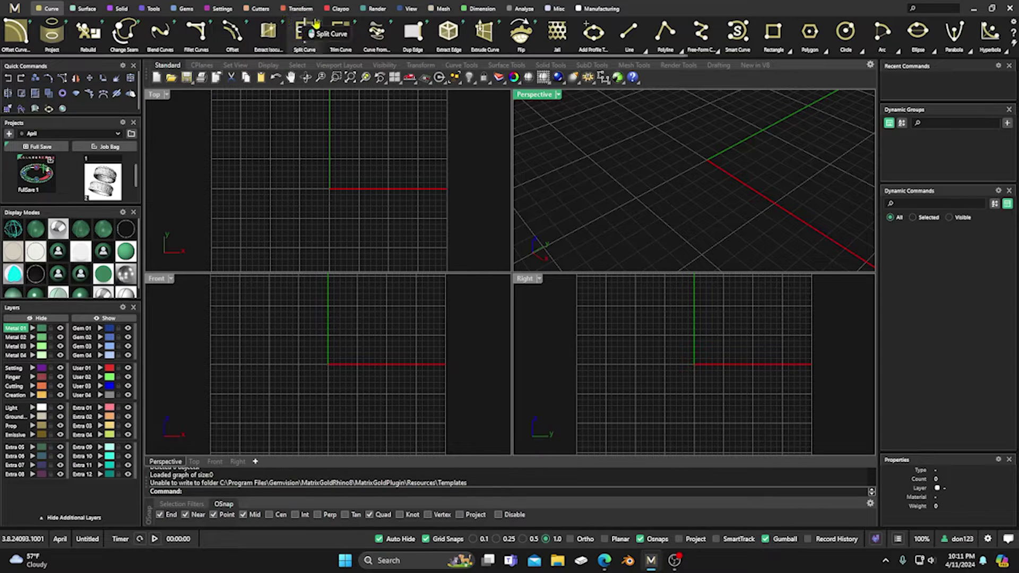
# Draw a square plane surface centred on the origin in the Top view
pyautogui.click(153, 9)
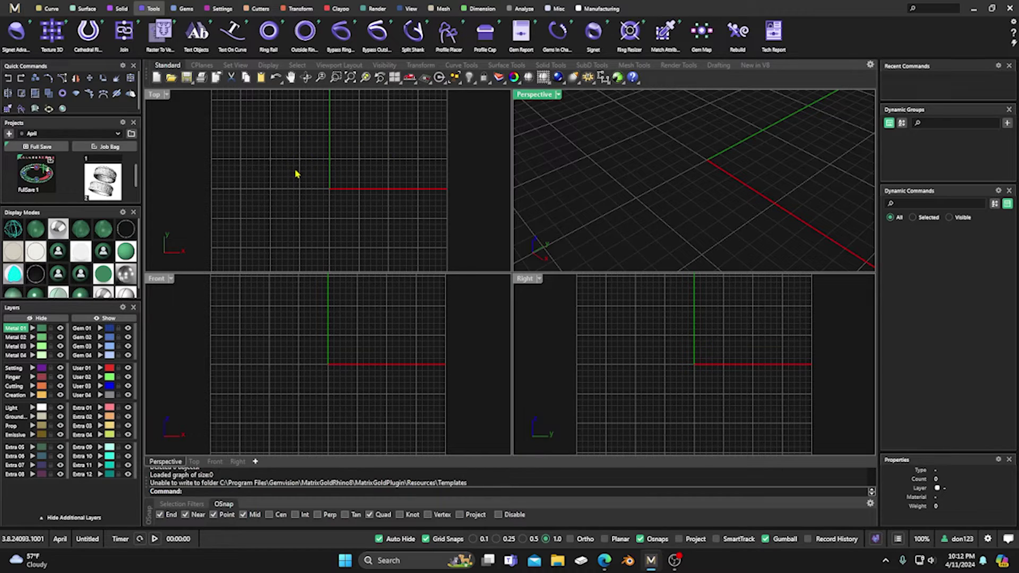
pyautogui.click(88, 10)
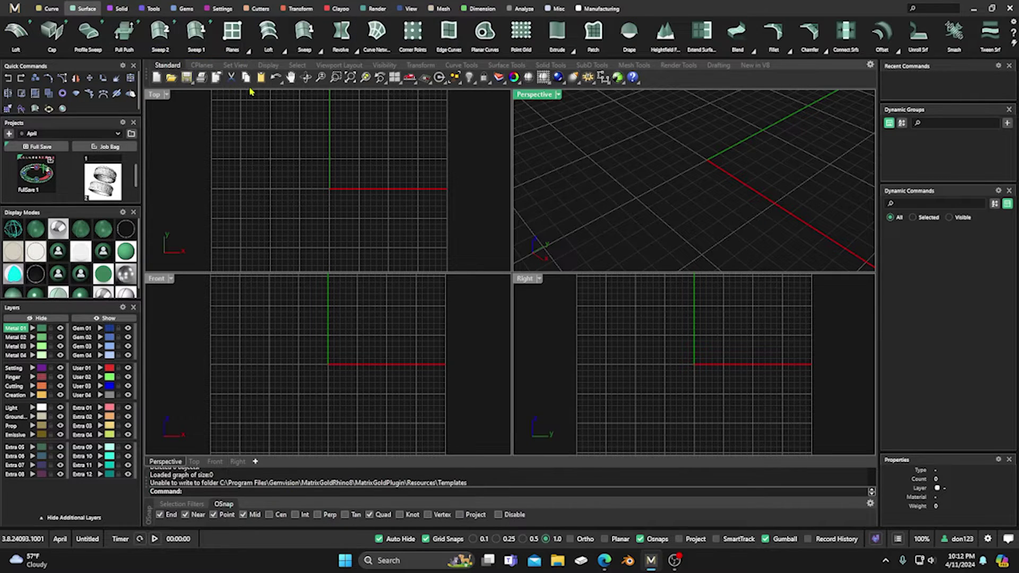
pyautogui.click(234, 36)
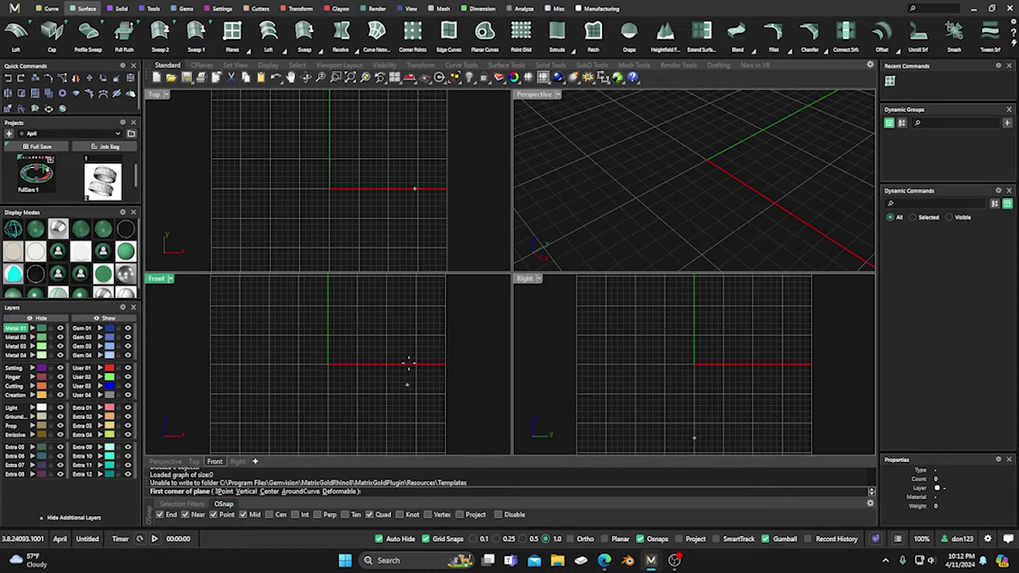
pyautogui.click(270, 130)
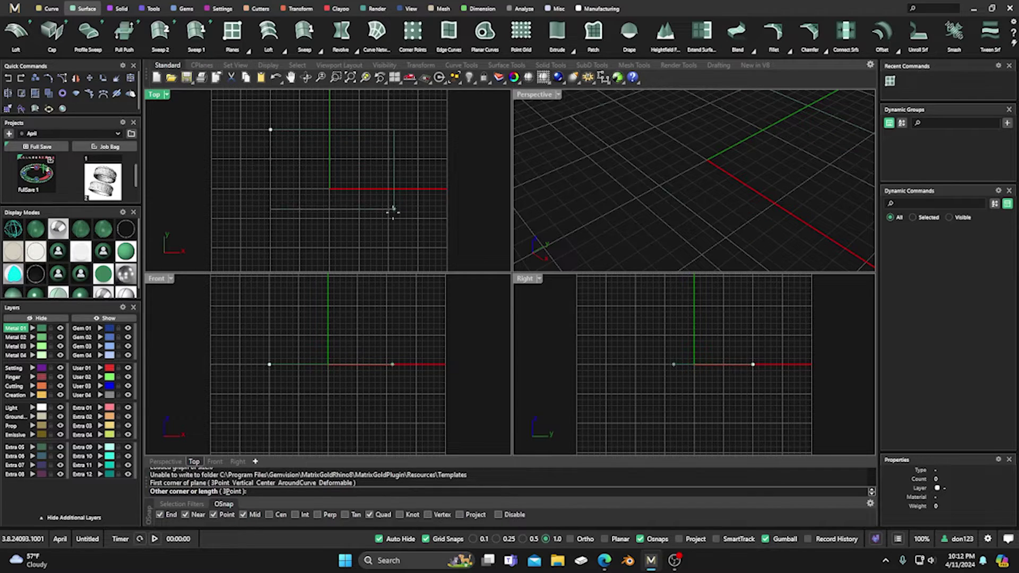
pyautogui.click(388, 247)
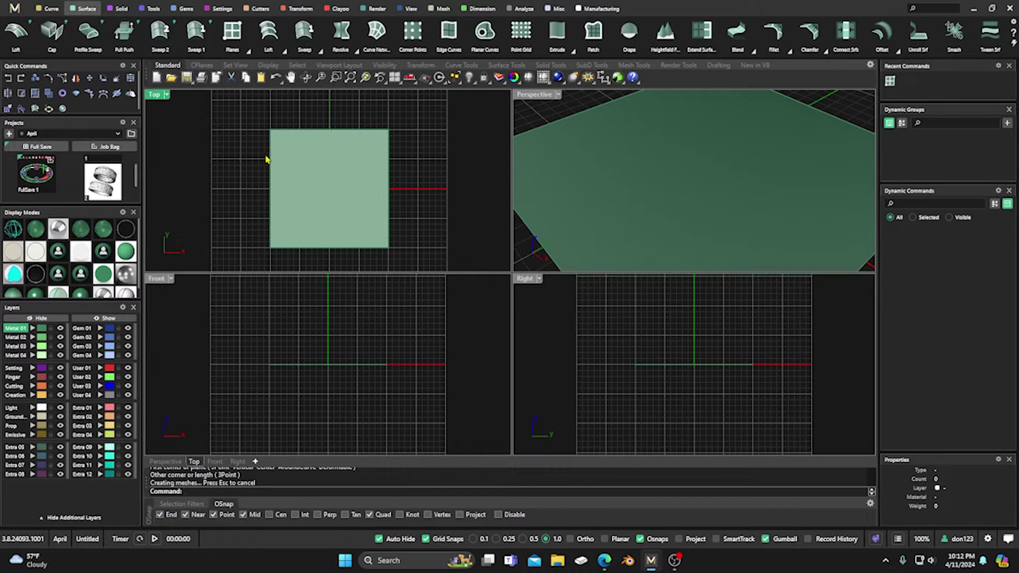
# Look through the Texture 3D texture library with the square plane as the object, and leave the command without applying a texture
pyautogui.scroll(-3, 334, 164)
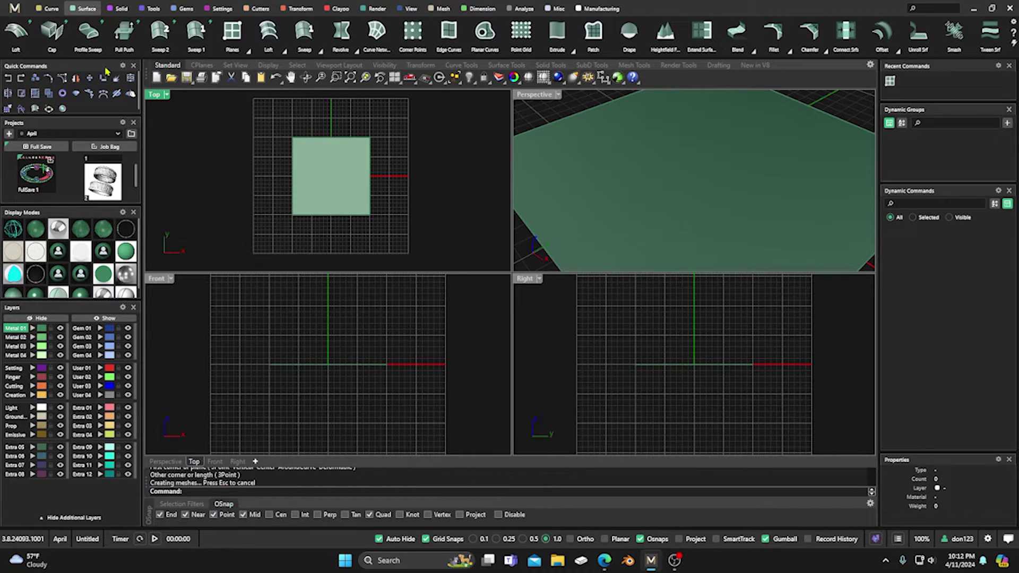
pyautogui.click(150, 11)
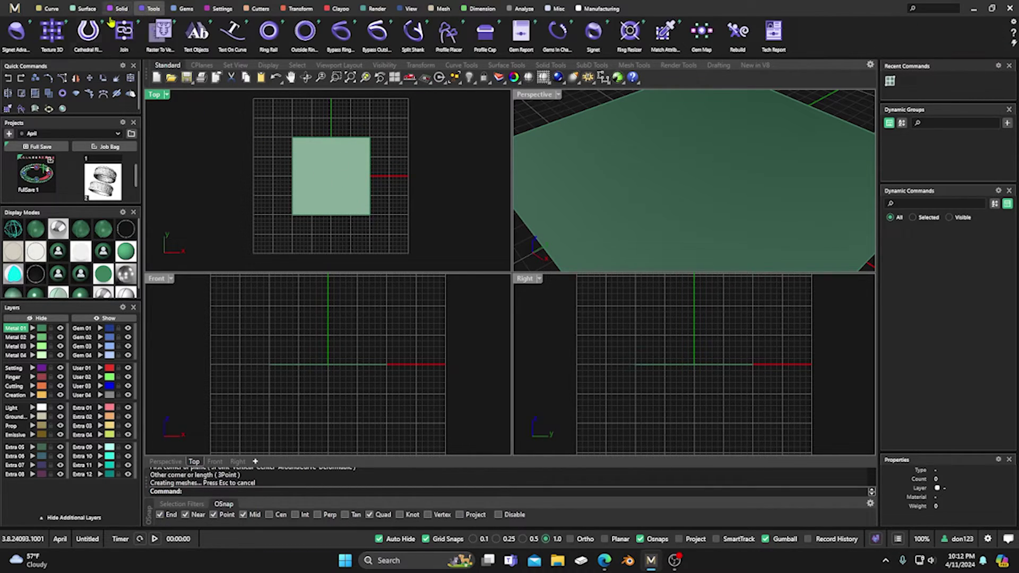
pyautogui.click(52, 32)
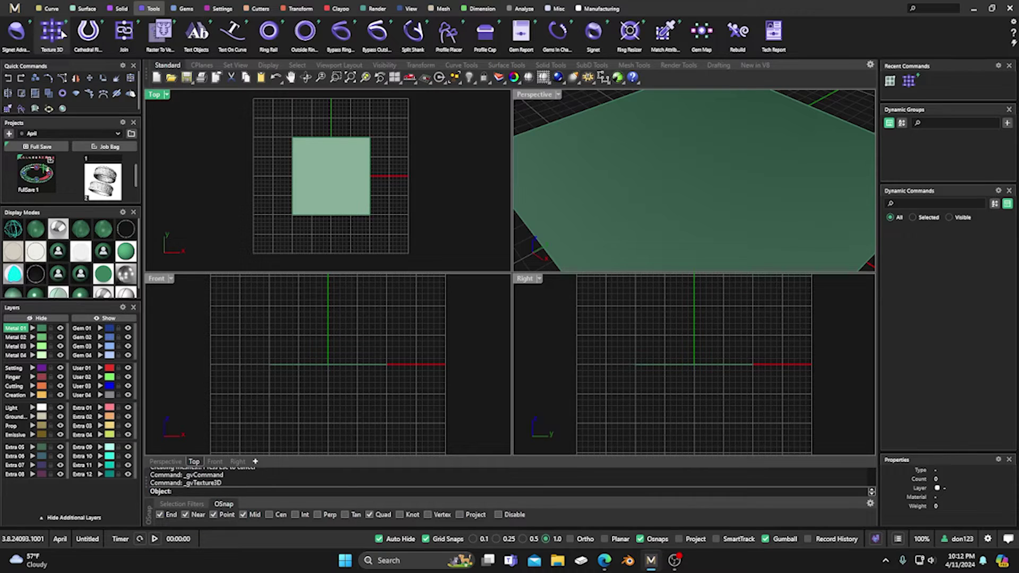
pyautogui.click(329, 170)
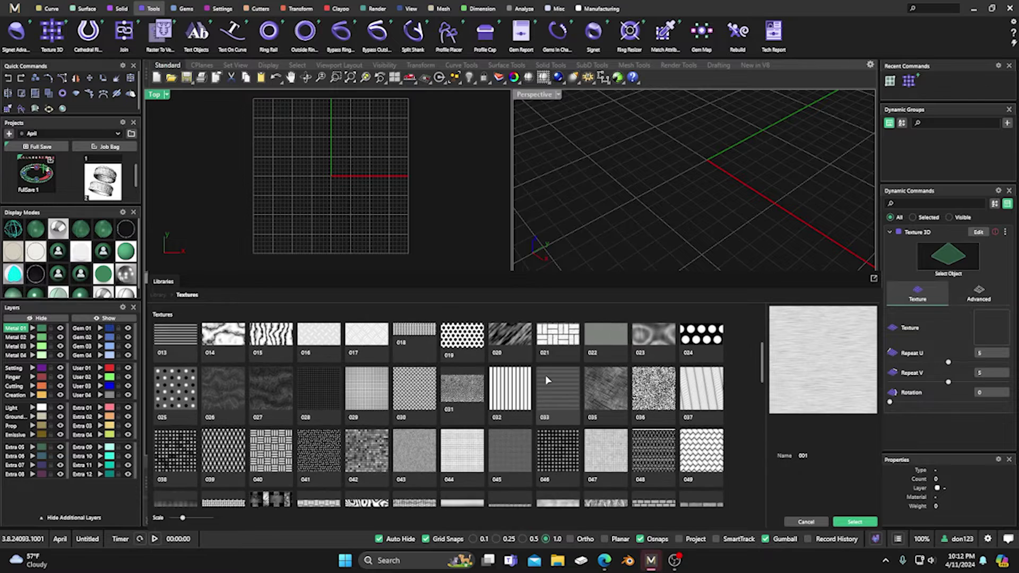
pyautogui.click(685, 232)
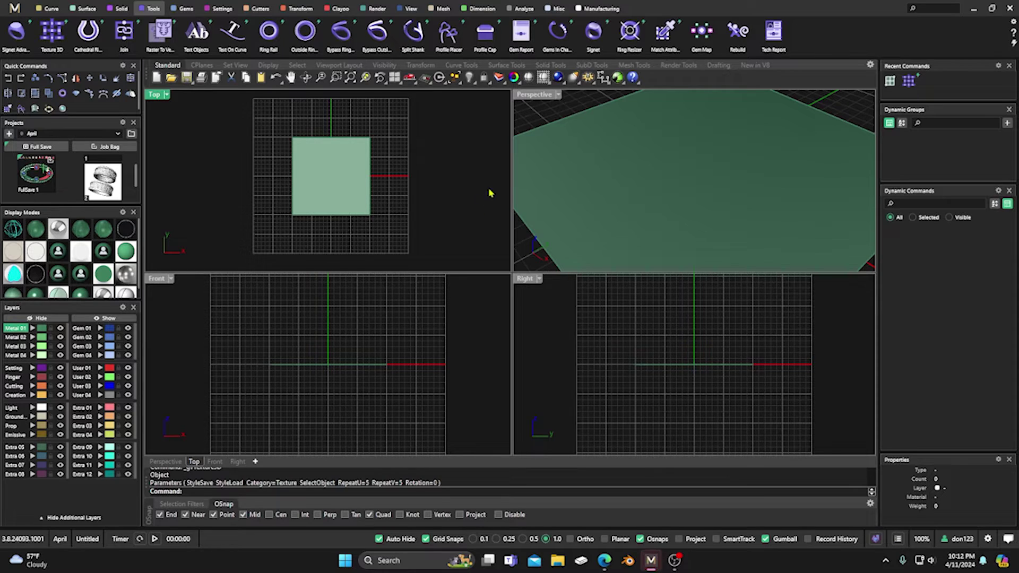
# Look through the list of available toolbars in the Rhino Options and close them without changes
pyautogui.click(514, 78)
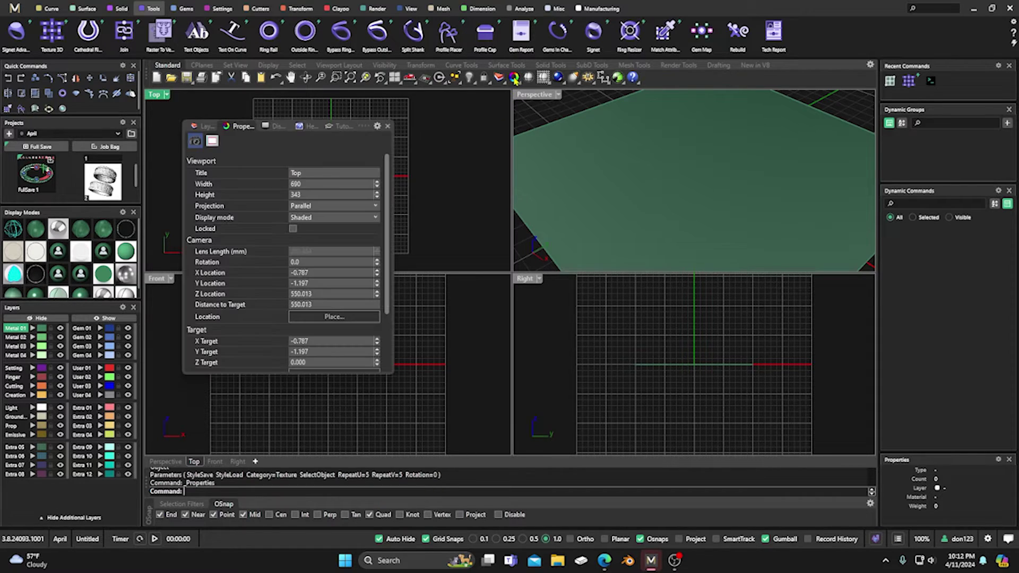
pyautogui.click(387, 126)
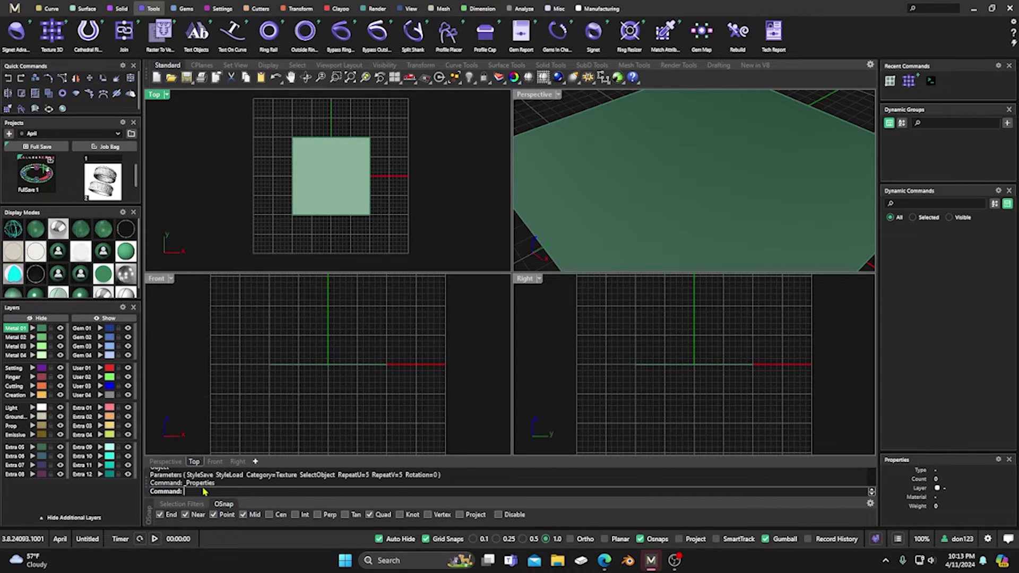
pyautogui.write('Option')
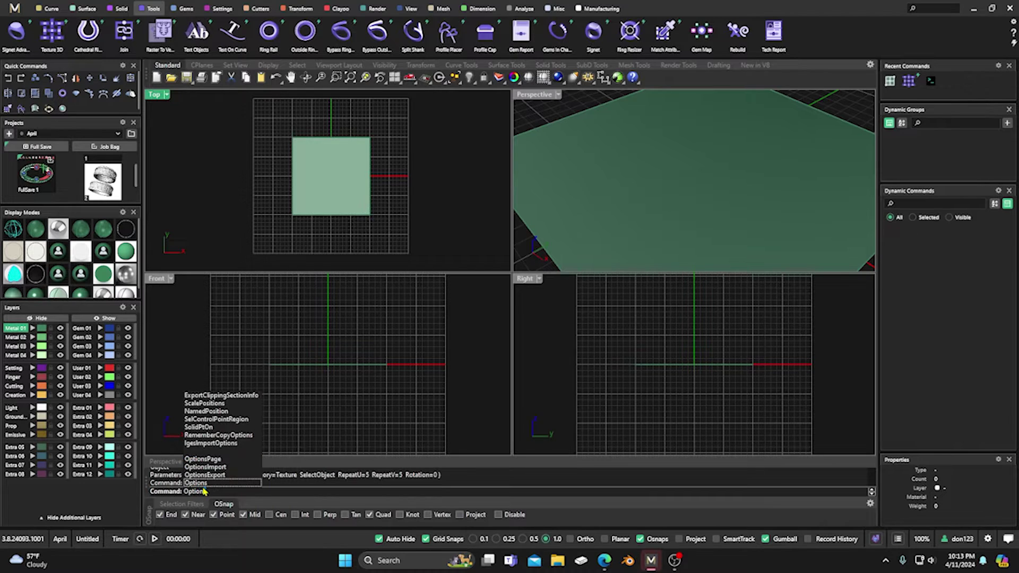
pyautogui.press('Return')
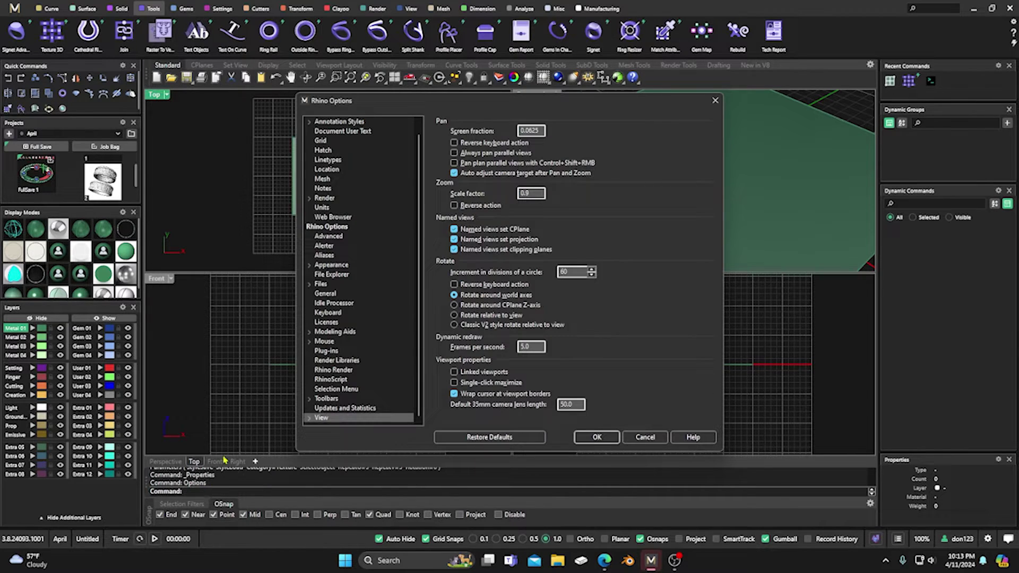
pyautogui.click(328, 398)
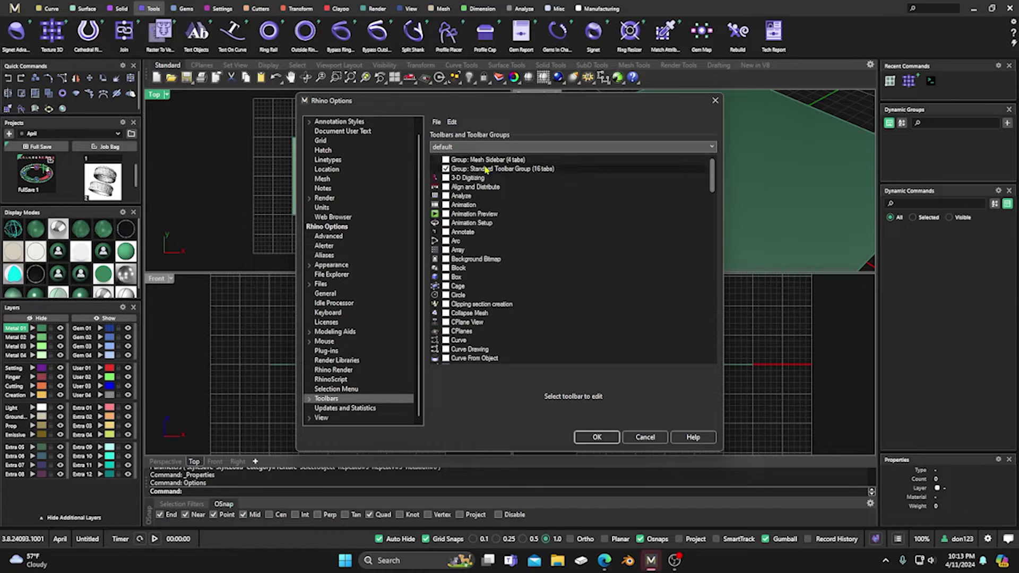
pyautogui.scroll(-15, 485, 277)
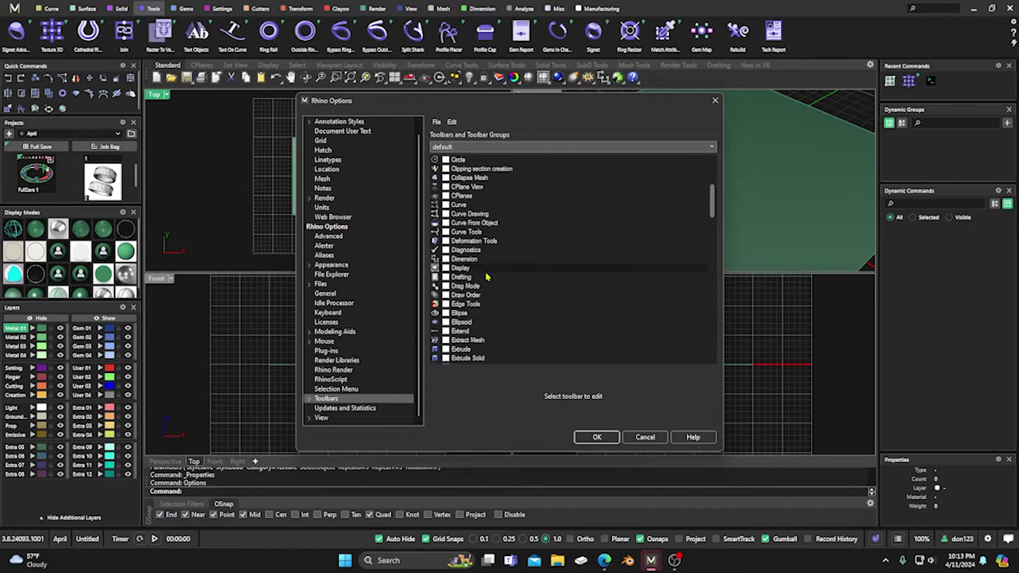
pyautogui.scroll(-9, 486, 277)
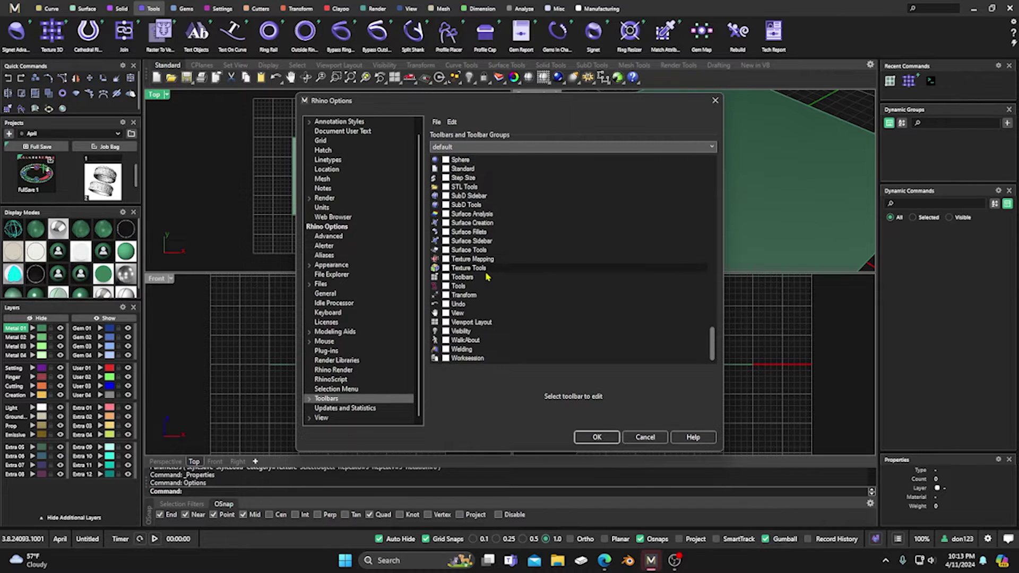
pyautogui.scroll(10, 560, 297)
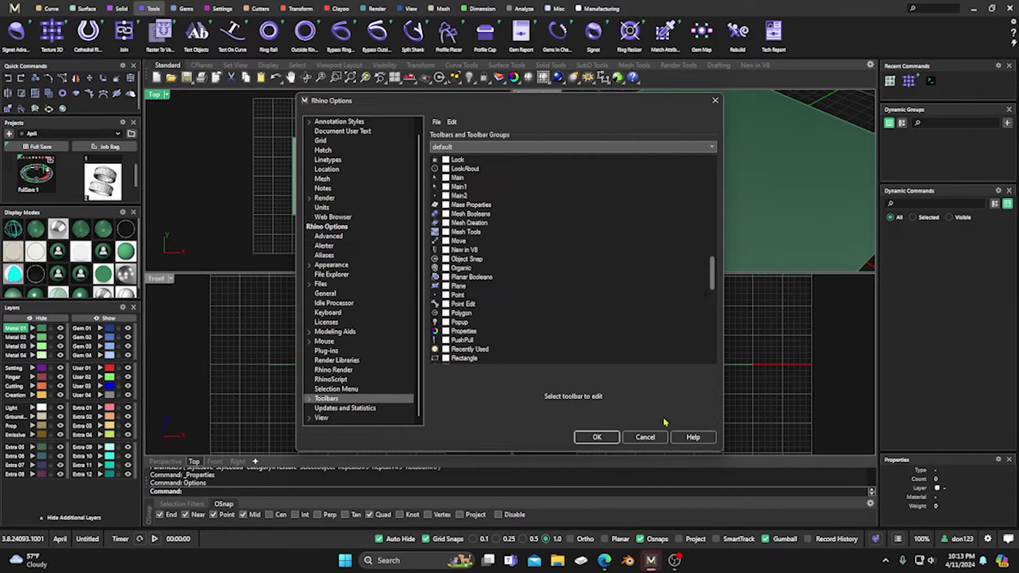
pyautogui.click(656, 438)
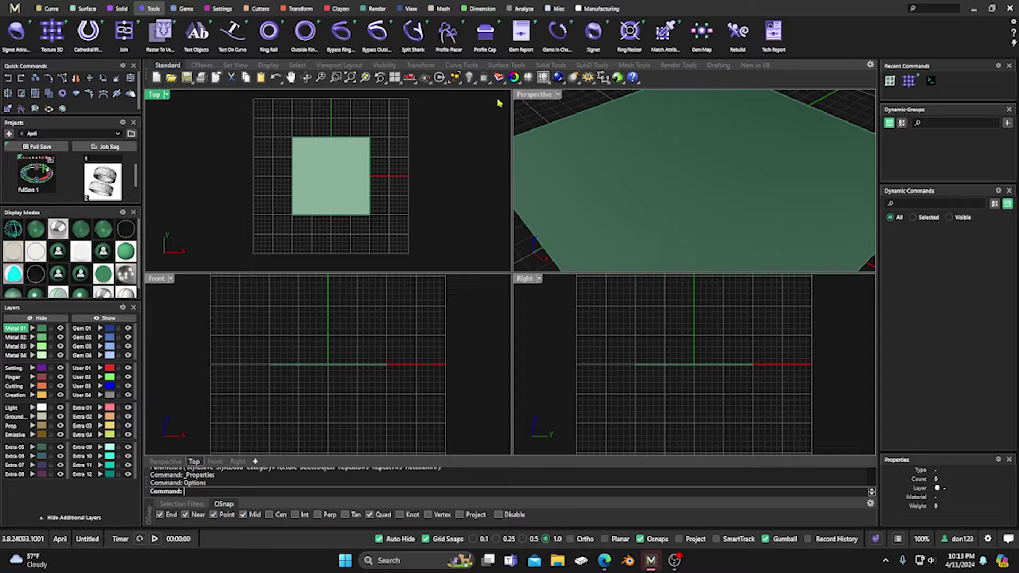
# Open the object properties of the square plane surface and show its displacement settings
pyautogui.click(513, 78)
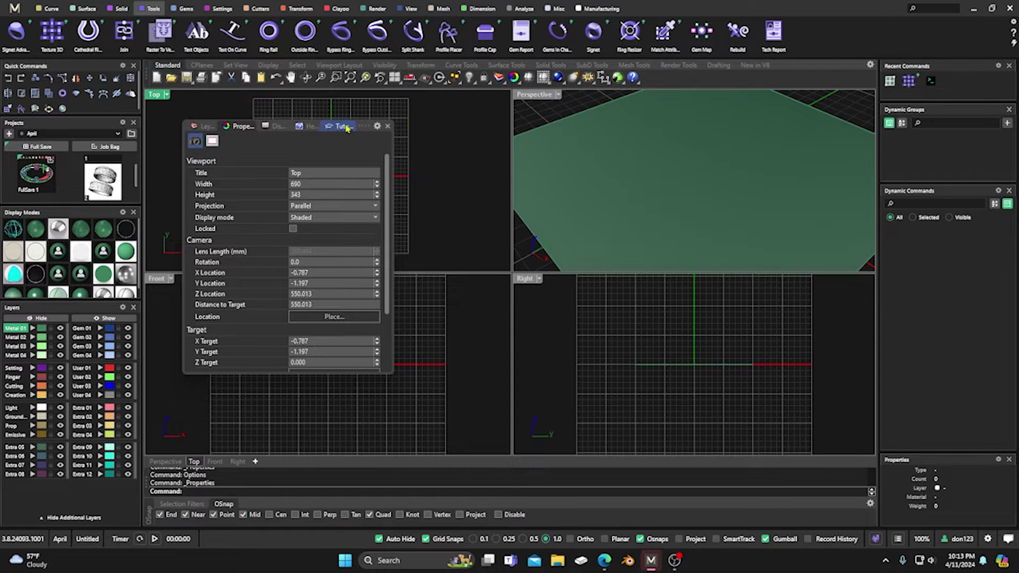
pyautogui.moveTo(364, 124); pyautogui.dragTo(218, 138)
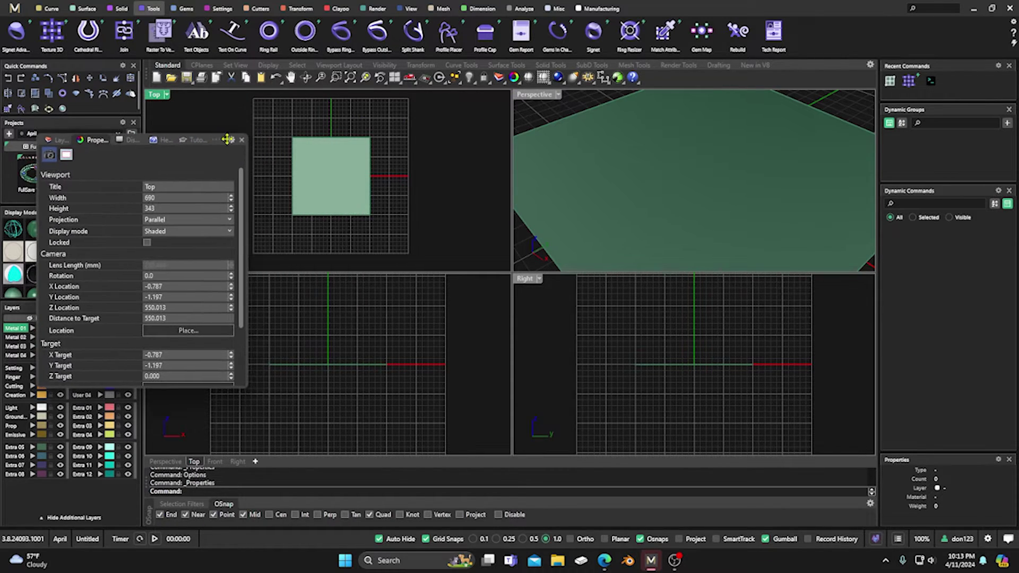
pyautogui.scroll(-3, 610, 143)
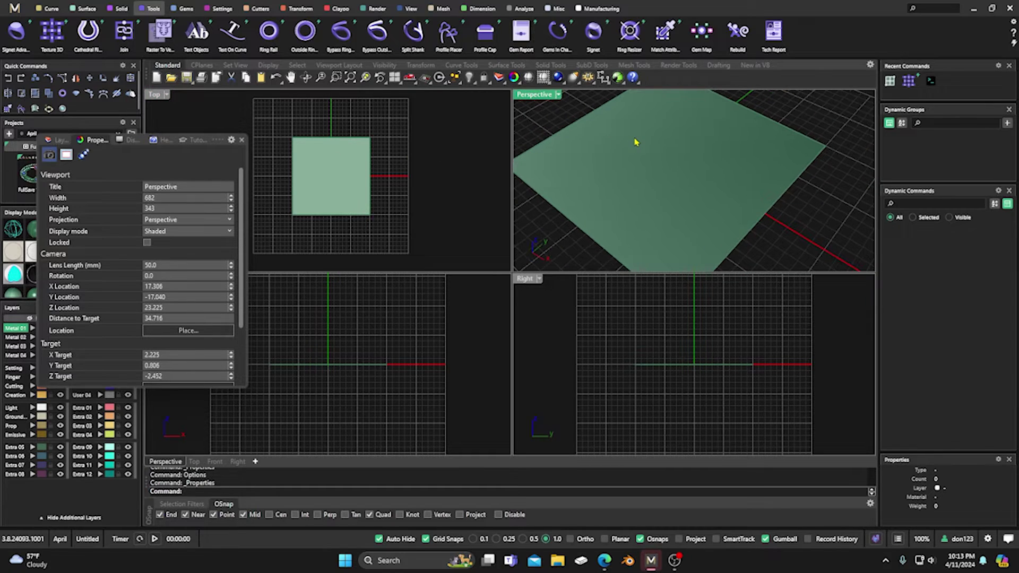
pyautogui.click(333, 167)
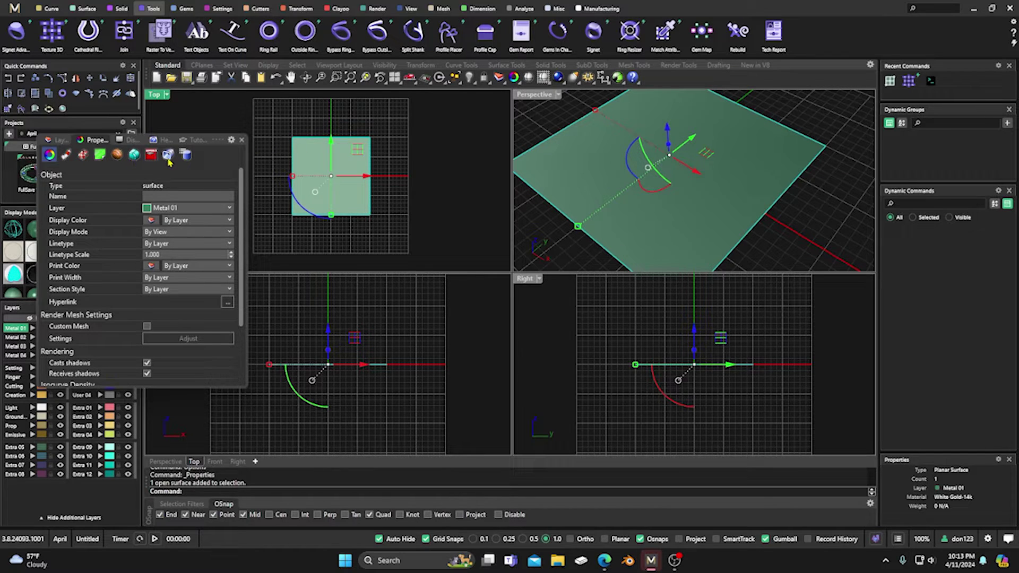
pyautogui.click(117, 155)
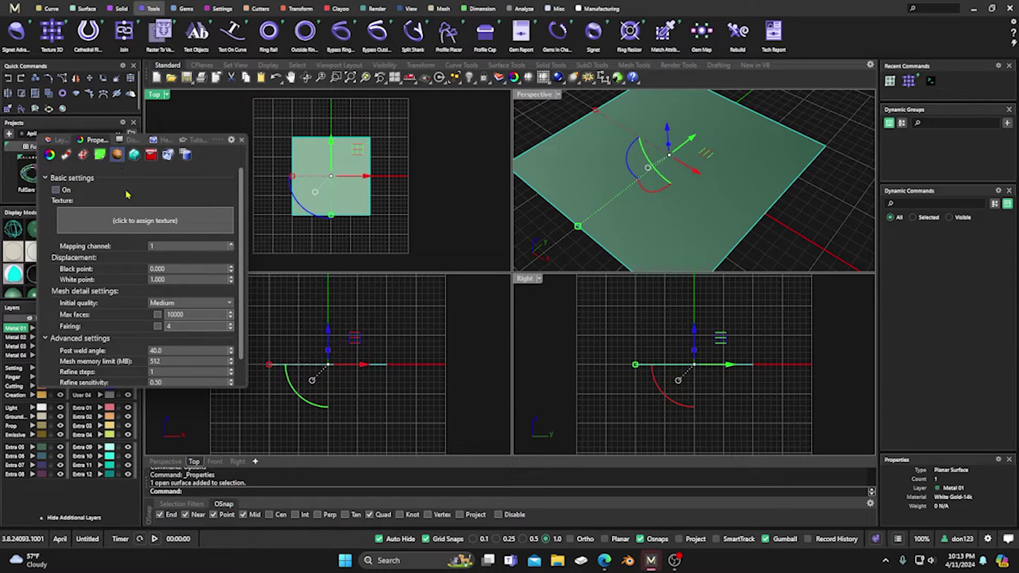
# Assign a new Granite Texture as the square plane's displacement texture and turn the displacement on
pyautogui.click(171, 224)
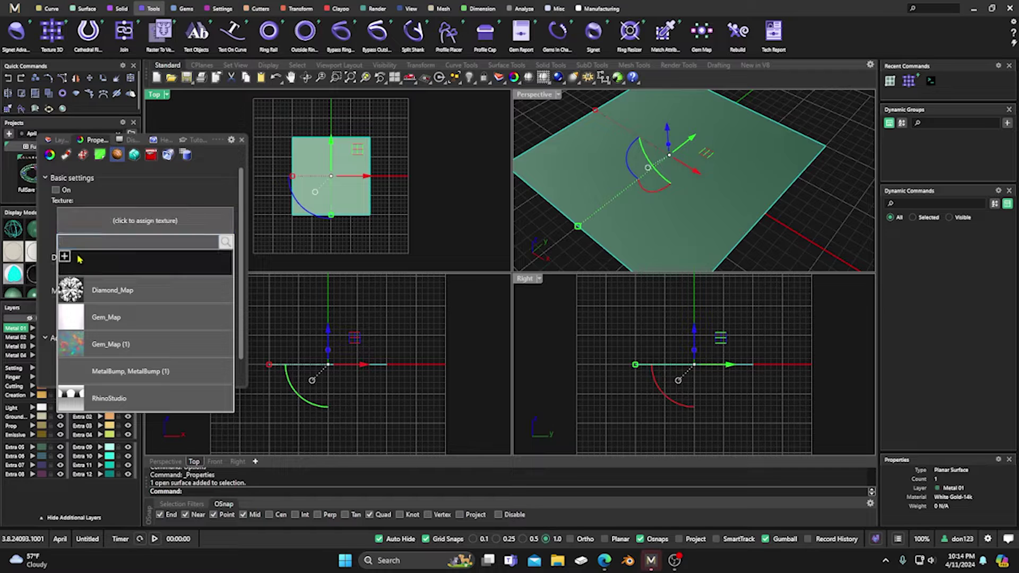
pyautogui.click(139, 225)
pyautogui.click(139, 225)
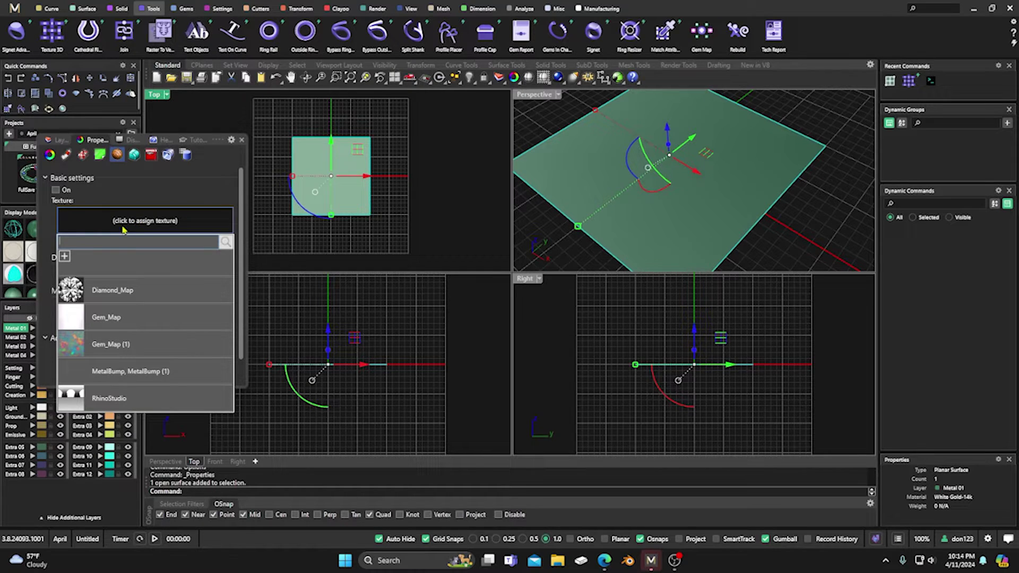
pyautogui.click(76, 257)
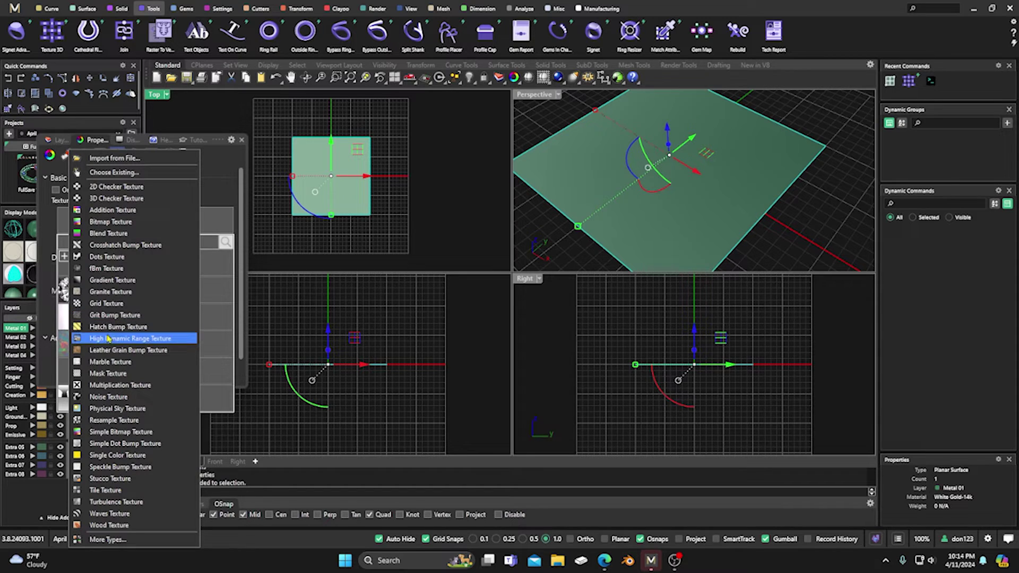
pyautogui.click(94, 293)
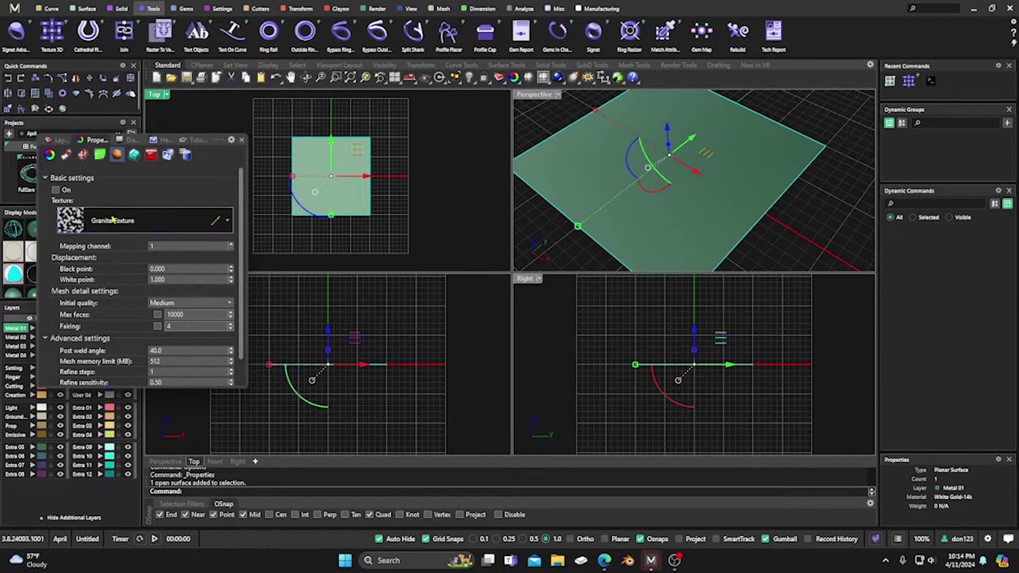
pyautogui.click(55, 190)
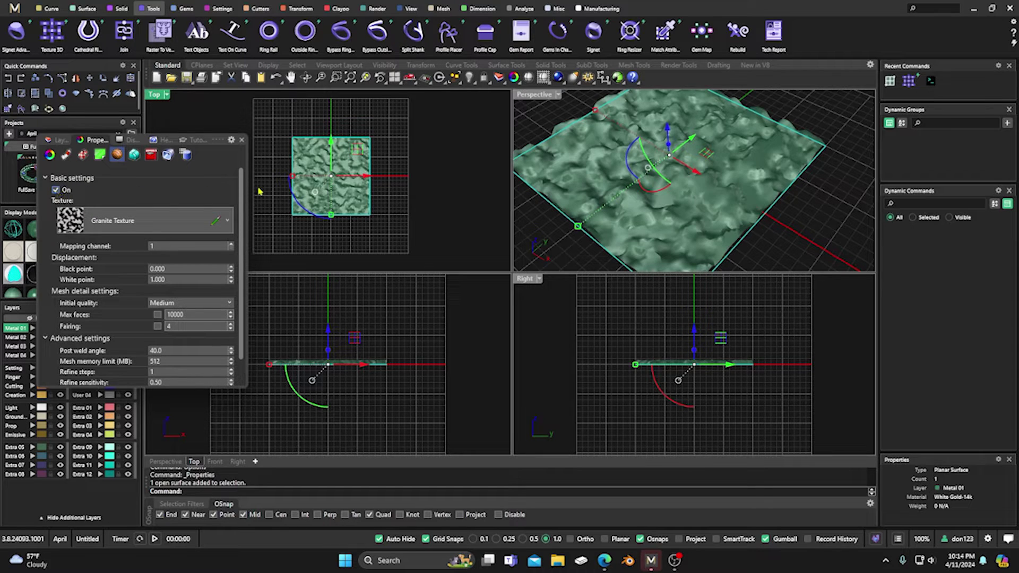
# Set the initial quality of the plane's displacement mesh to Very high
pyautogui.moveTo(652, 185); pyautogui.dragTo(723, 157, button='right')
pyautogui.scroll(2, 682, 183)
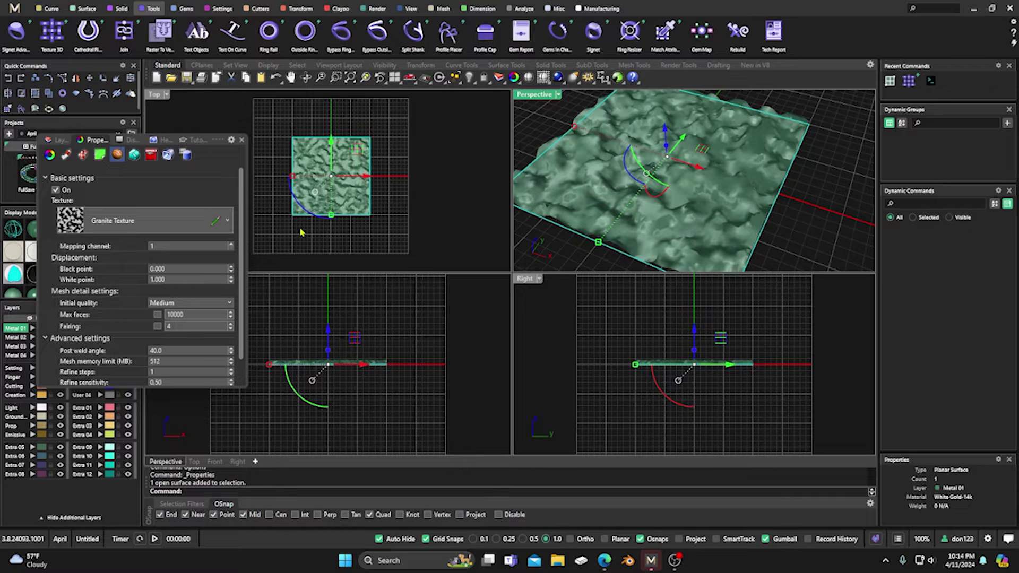
pyautogui.scroll(-1, 177, 243)
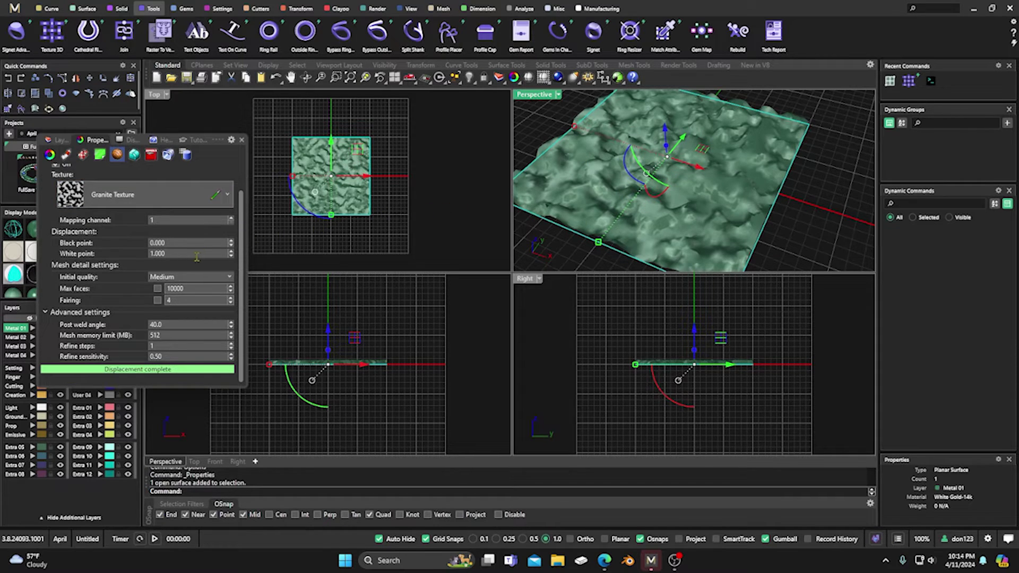
pyautogui.click(229, 277)
pyautogui.click(178, 318)
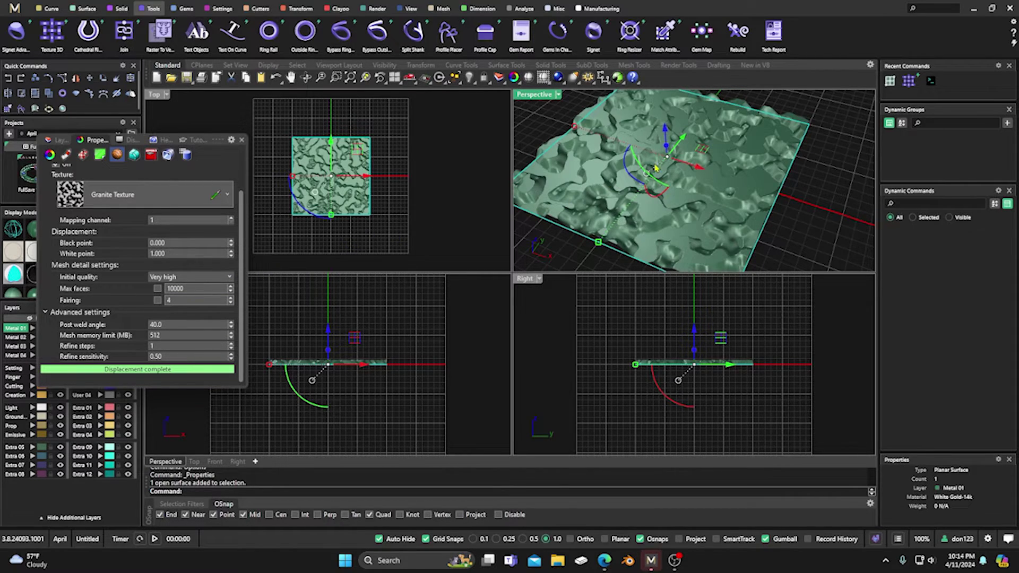
pyautogui.moveTo(656, 168); pyautogui.dragTo(711, 178, button='right')
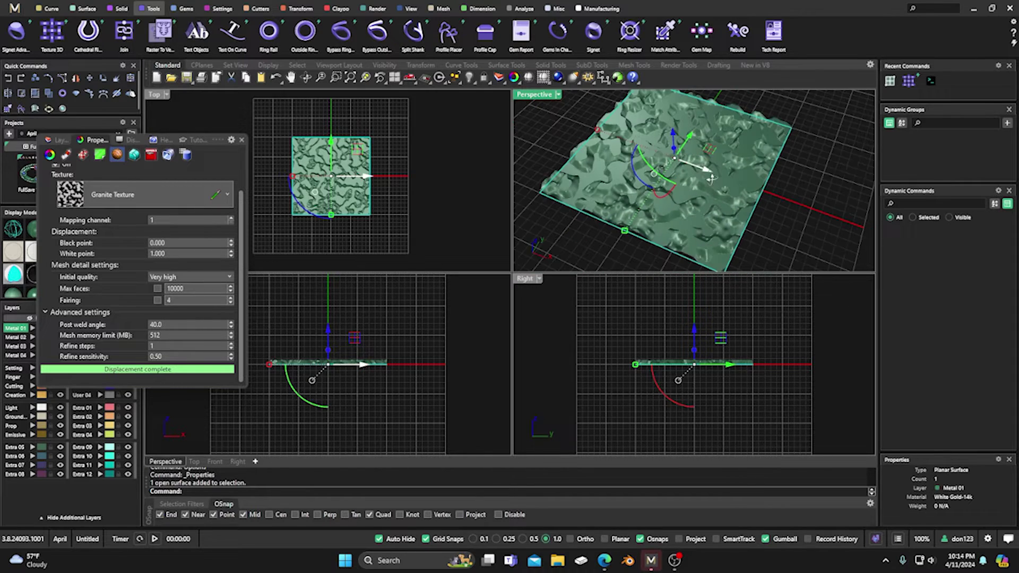
pyautogui.scroll(3, 712, 177)
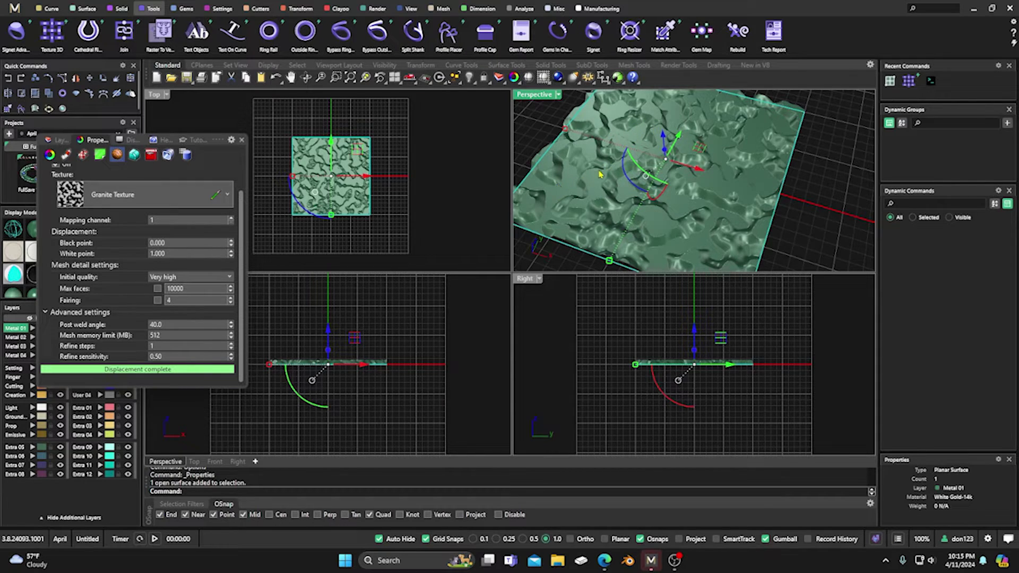
# Edit the Granite Texture and adjust its linked U, V and W repeat to 2.936, judging the relief in an enlarged Perspective view
pyautogui.click(215, 197)
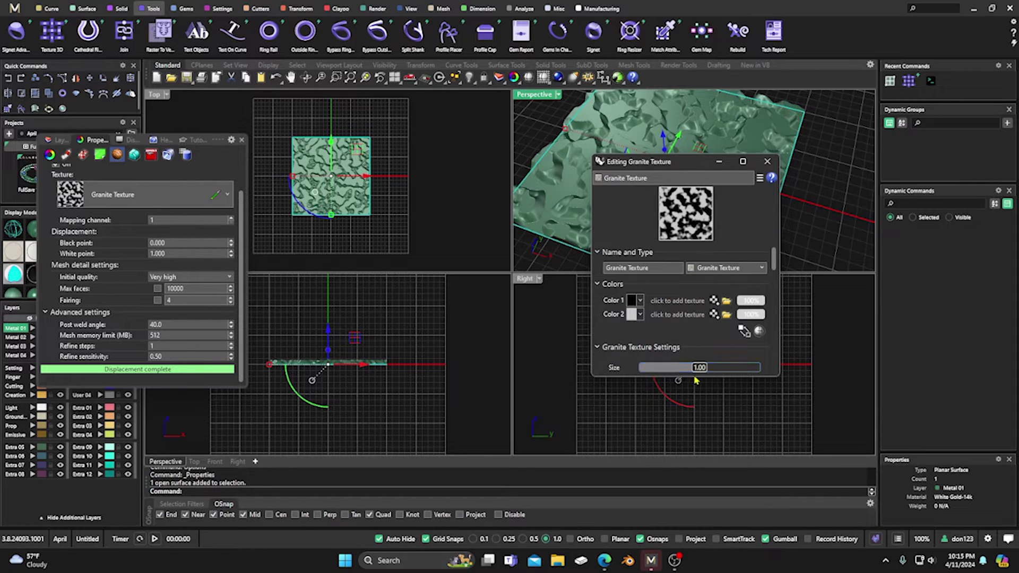
pyautogui.moveTo(697, 378); pyautogui.dragTo(697, 415)
pyautogui.scroll(-3, 680, 258)
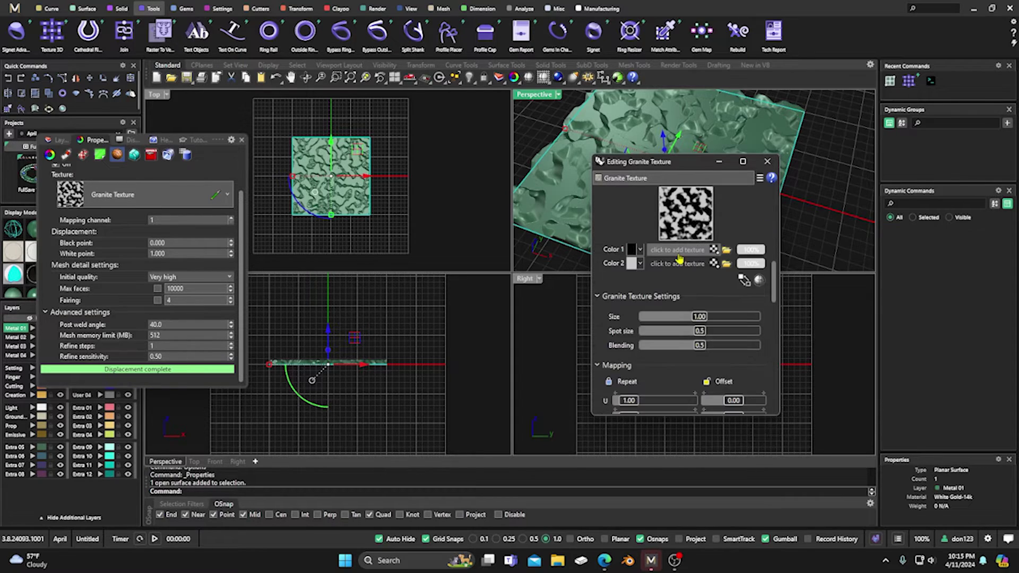
pyautogui.scroll(-1, 680, 258)
pyautogui.moveTo(632, 275); pyautogui.dragTo(652, 280)
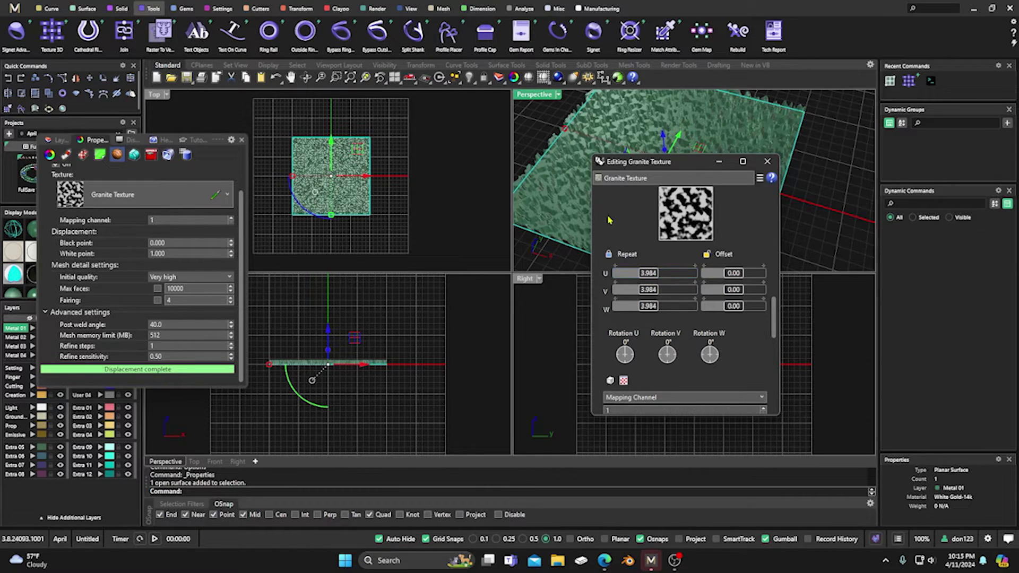
pyautogui.moveTo(650, 280); pyautogui.dragTo(638, 280)
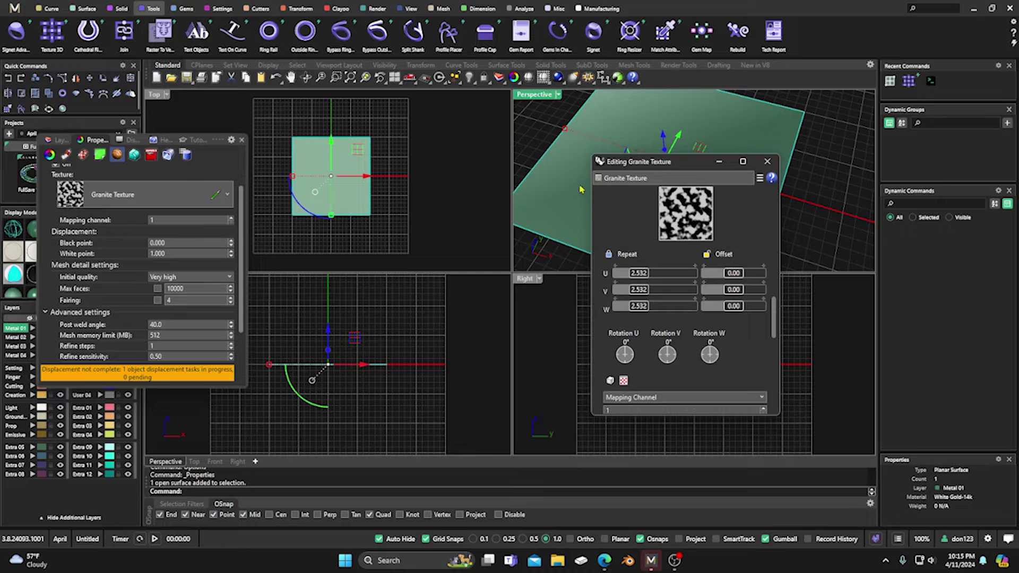
pyautogui.doubleClick(535, 102)
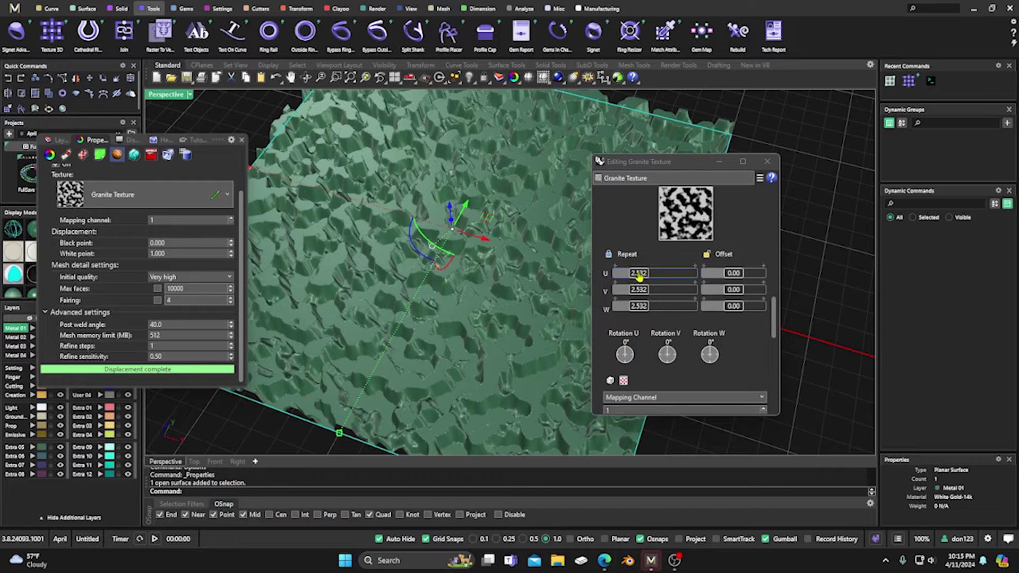
pyautogui.moveTo(637, 273); pyautogui.dragTo(634, 273)
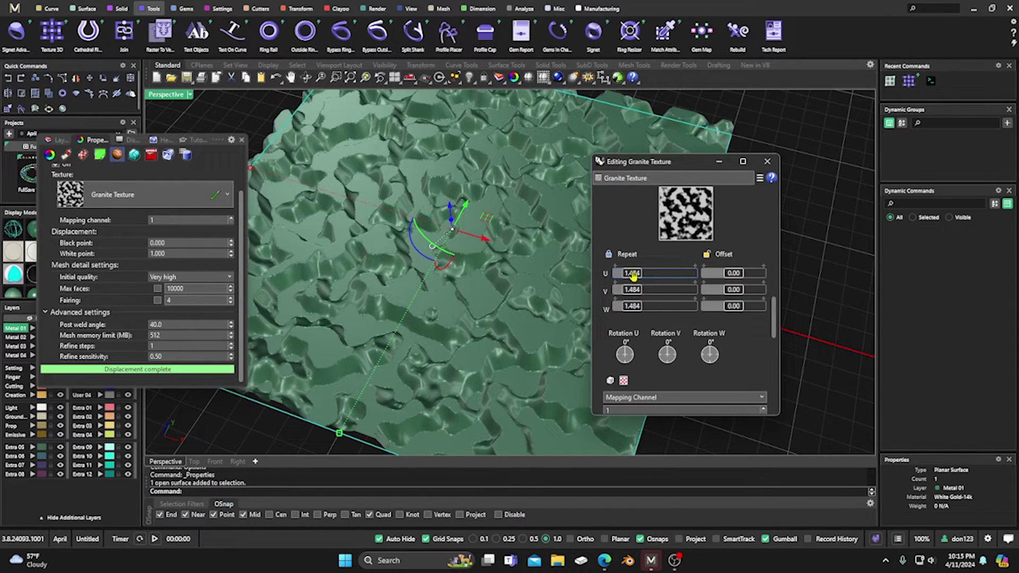
pyautogui.moveTo(633, 274); pyautogui.dragTo(638, 274)
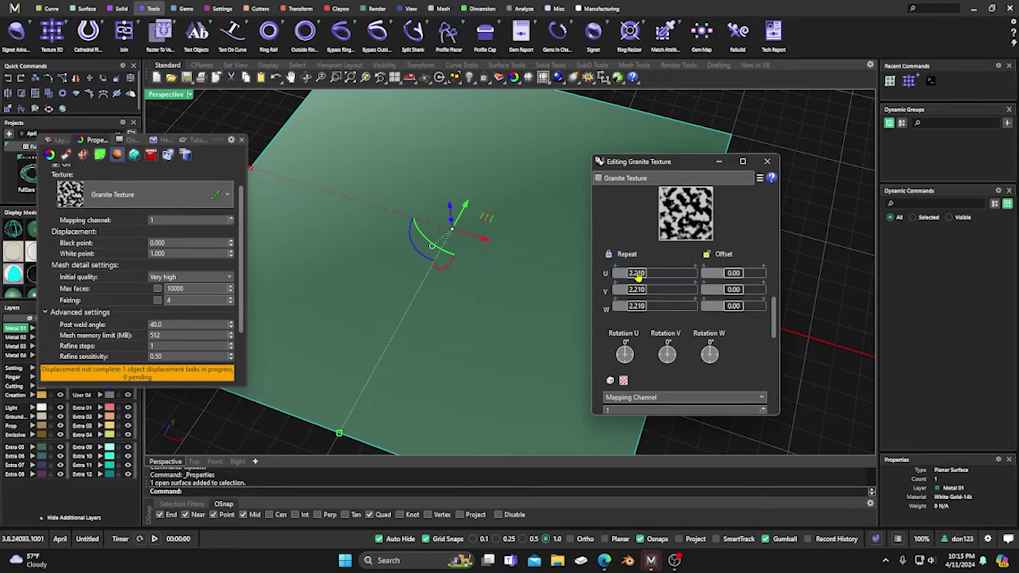
pyautogui.moveTo(638, 273); pyautogui.dragTo(644, 275)
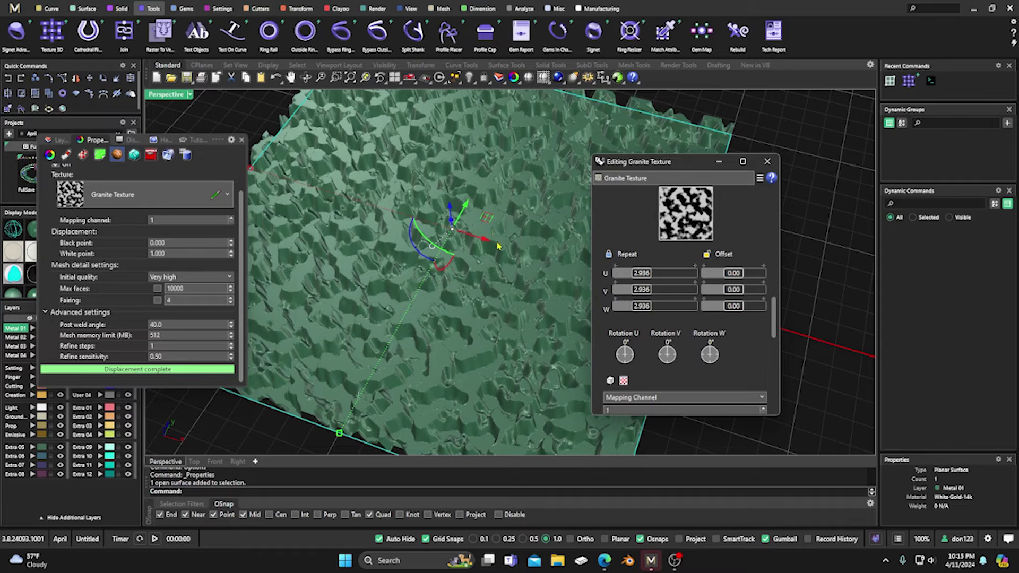
pyautogui.moveTo(508, 250)
pyautogui.mouseDown(button='right')
pyautogui.moveTo(513, 265)
pyautogui.moveTo(510, 236)
pyautogui.moveTo(512, 264)
pyautogui.mouseUp(button='right')
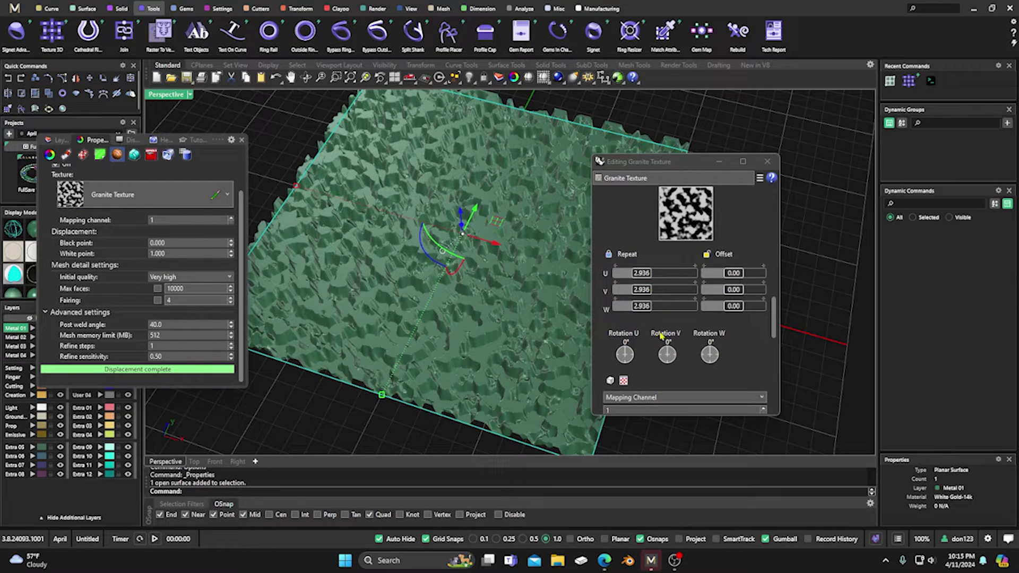
# Look through the remaining Granite Texture settings, including the graph, colours and size, and close the texture editor
pyautogui.scroll(-5, 685, 317)
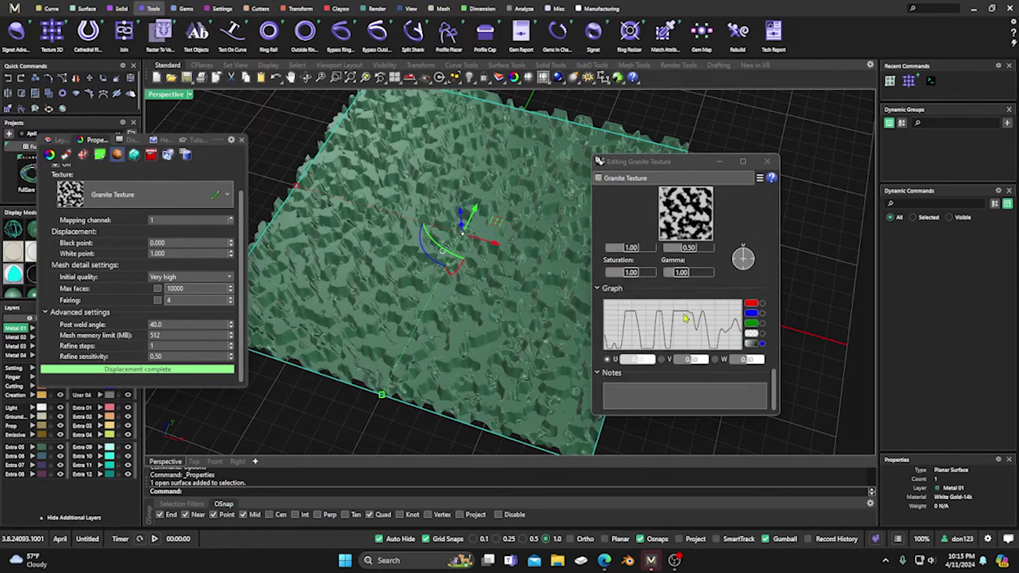
pyautogui.scroll(8, 685, 318)
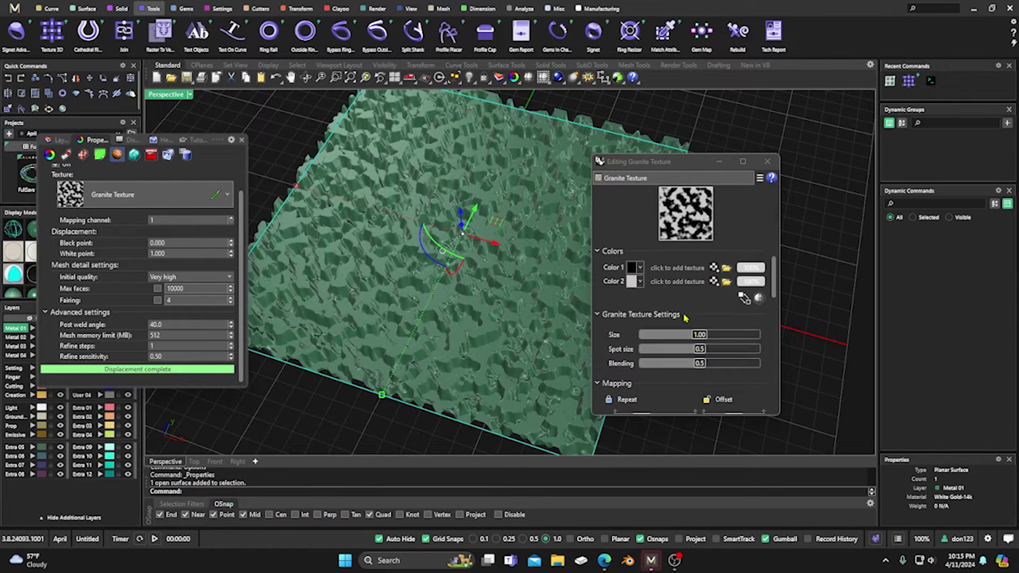
pyautogui.scroll(-2, 661, 345)
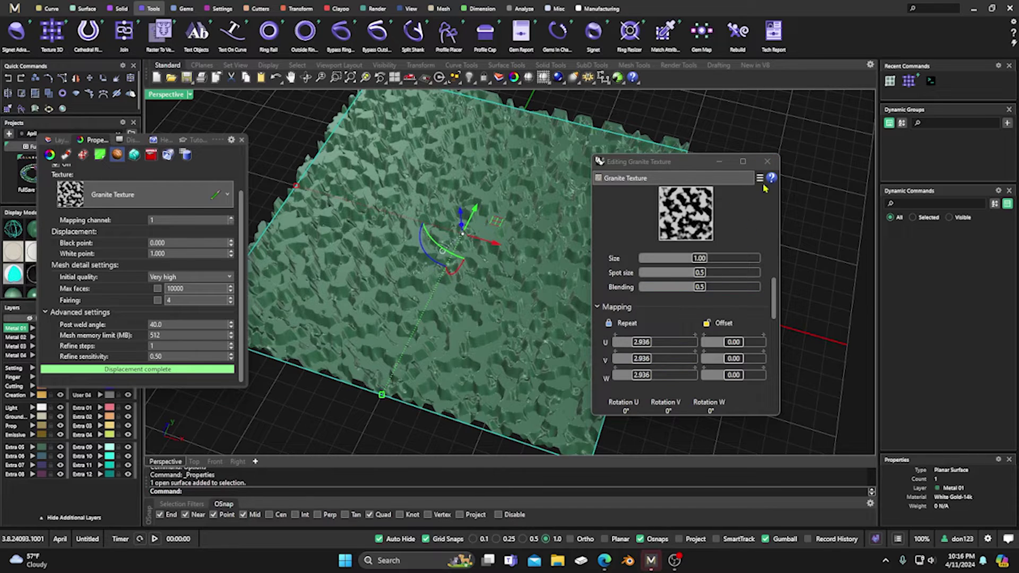
pyautogui.click(768, 162)
# Inspect the displaced plane from above, restore the four-view layout and add a new viewport
pyautogui.moveTo(652, 187); pyautogui.dragTo(663, 220, button='right')
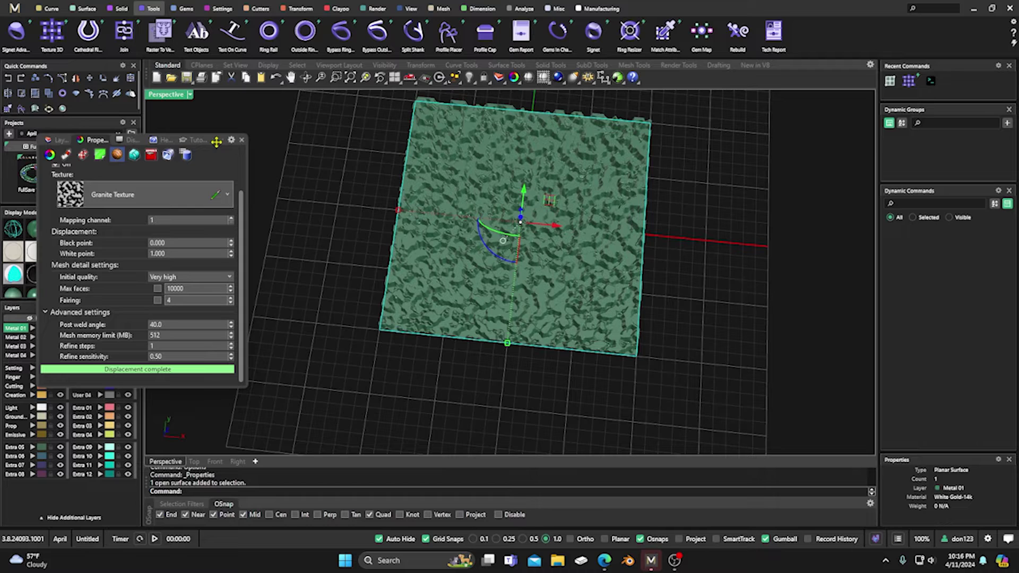
pyautogui.moveTo(216, 141); pyautogui.dragTo(205, 161)
pyautogui.scroll(3, 473, 186)
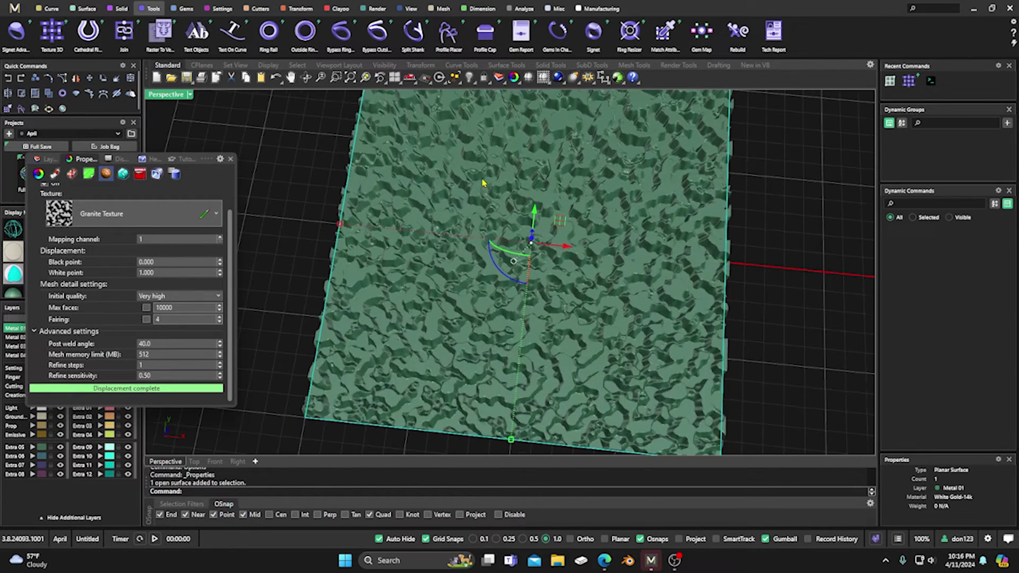
pyautogui.moveTo(484, 213); pyautogui.dragTo(494, 241, button='right')
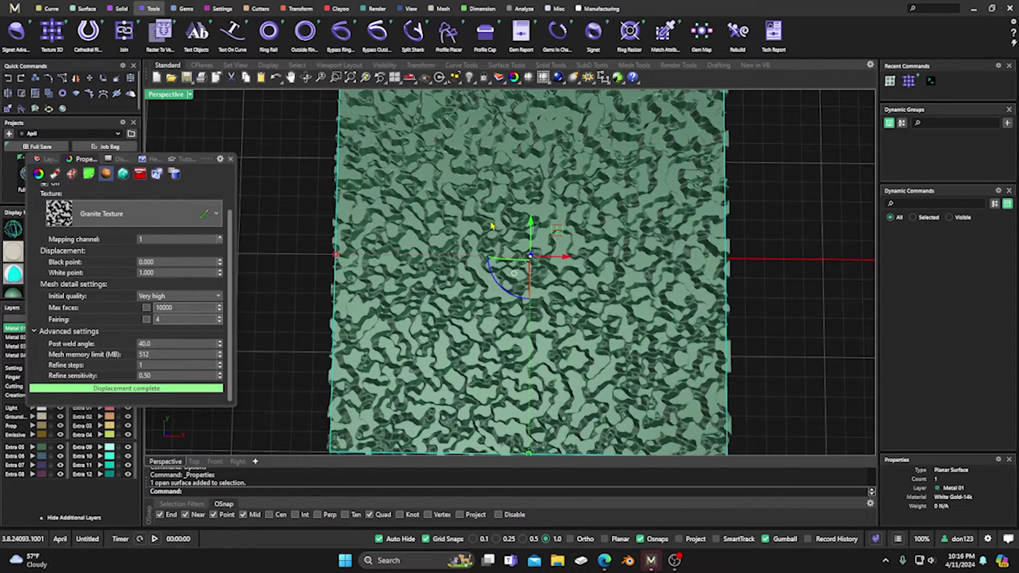
pyautogui.scroll(-3, 491, 226)
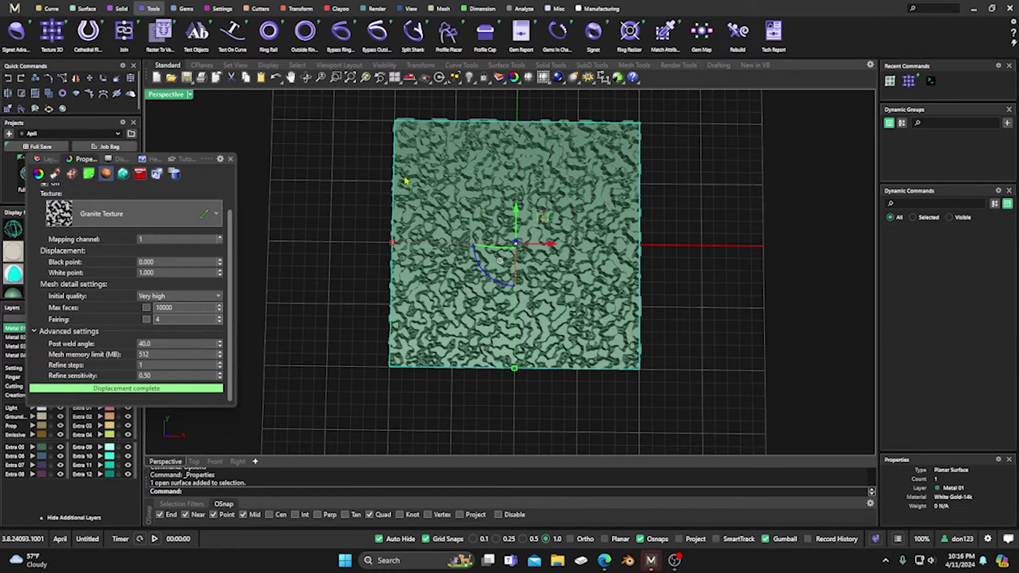
pyautogui.doubleClick(167, 96)
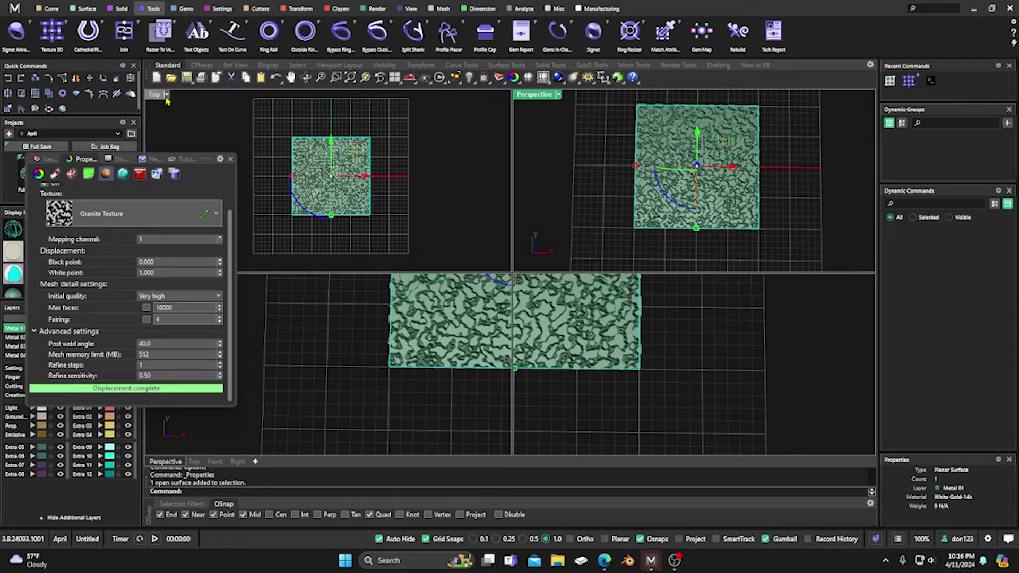
pyautogui.click(528, 99)
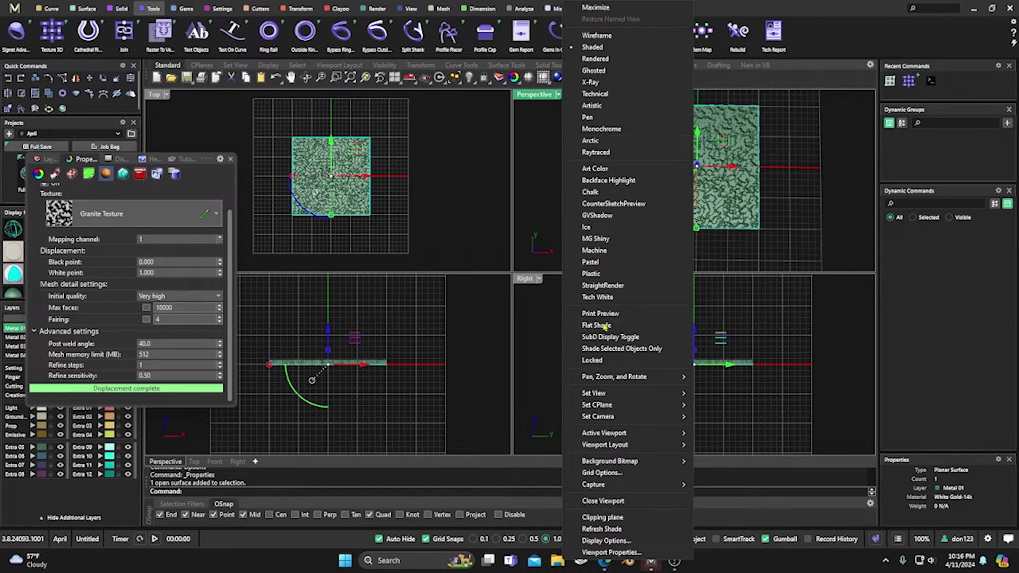
pyautogui.moveTo(603, 447)
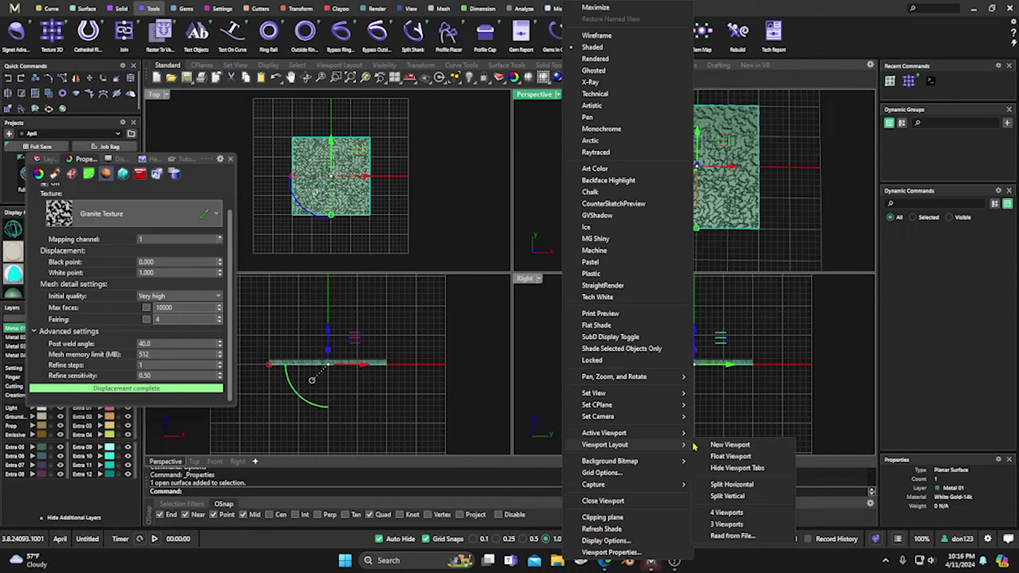
pyautogui.click(728, 446)
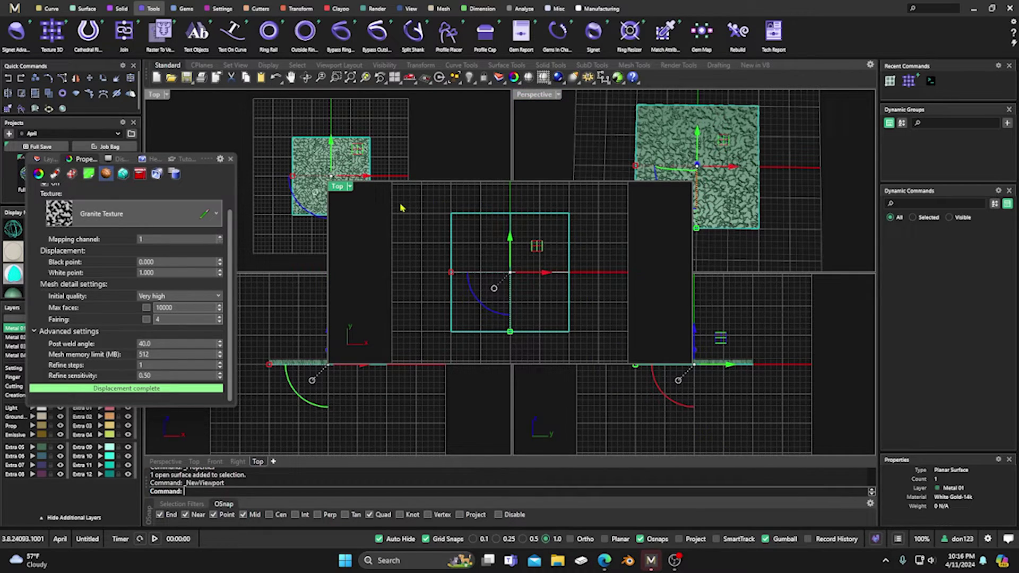
# Move the new Top viewport clear of the Properties panel and set its display mode to Shaded
pyautogui.click(382, 216)
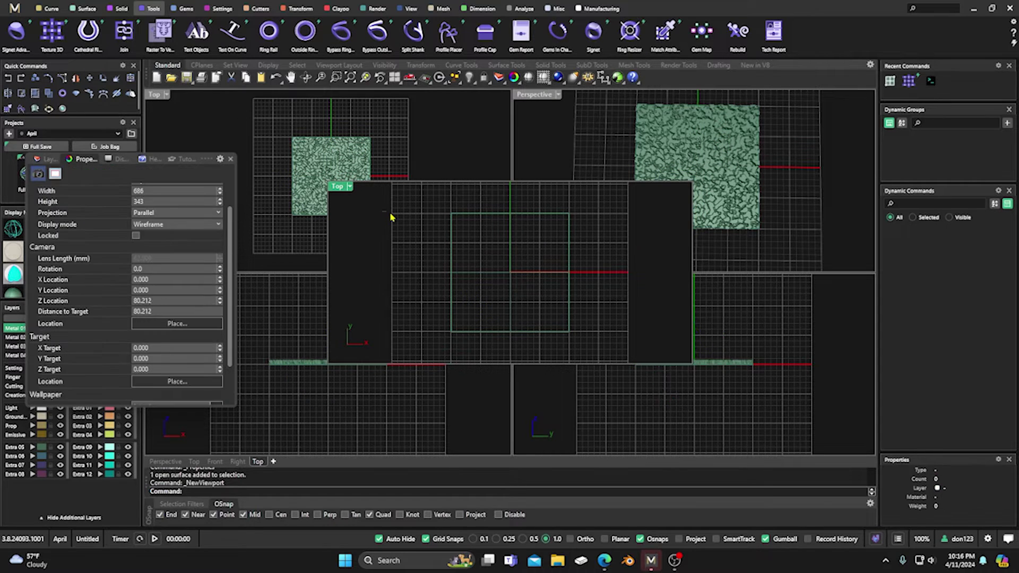
pyautogui.moveTo(344, 190); pyautogui.dragTo(491, 189)
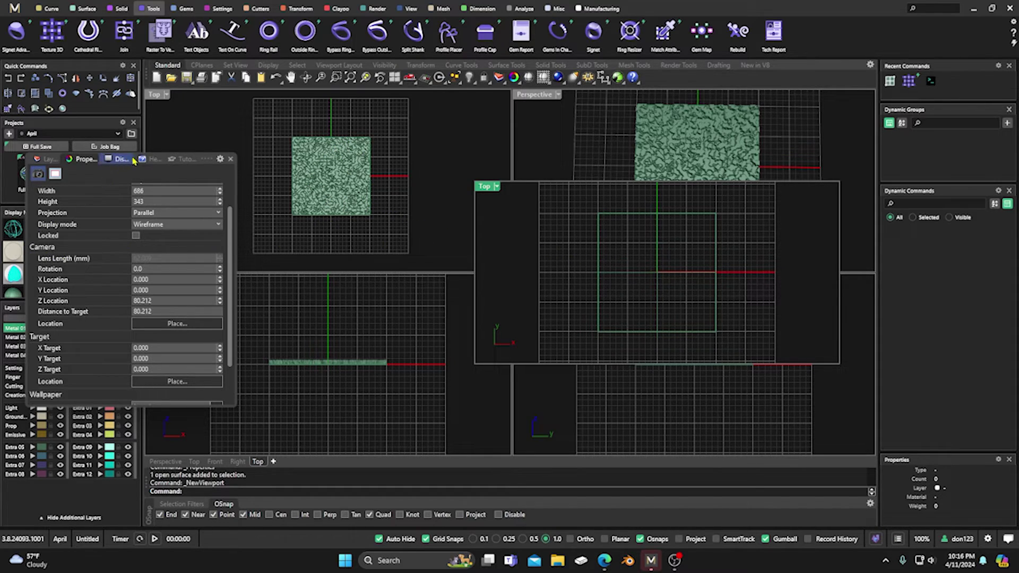
pyautogui.moveTo(202, 155); pyautogui.dragTo(224, 162)
pyautogui.click(36, 230)
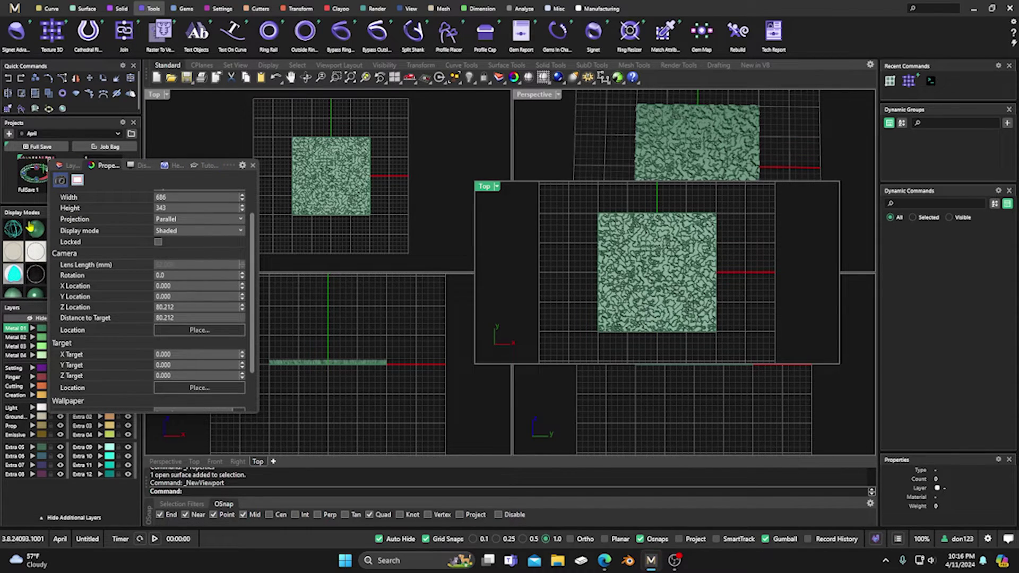
pyautogui.scroll(1, 644, 282)
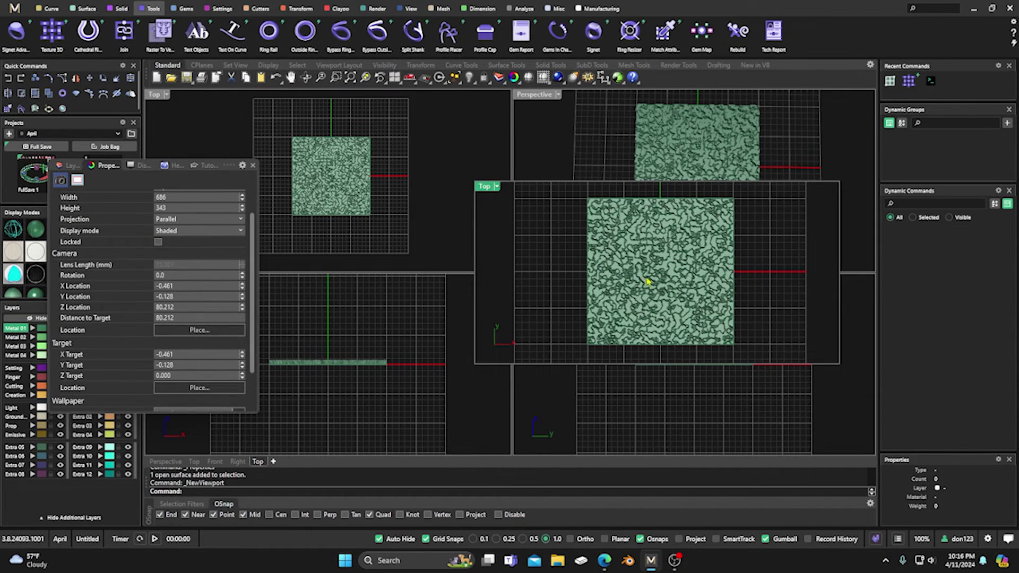
pyautogui.scroll(-1, 647, 281)
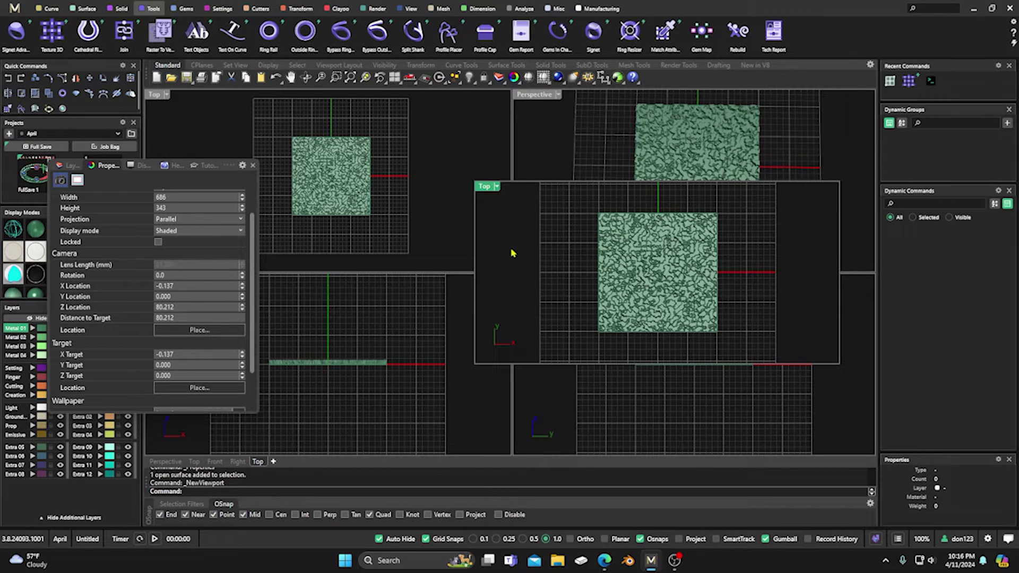
# Resize the floating Top viewport to 600 by 600 pixels and reposition it so its whole square frame is accessible
pyautogui.click(532, 176)
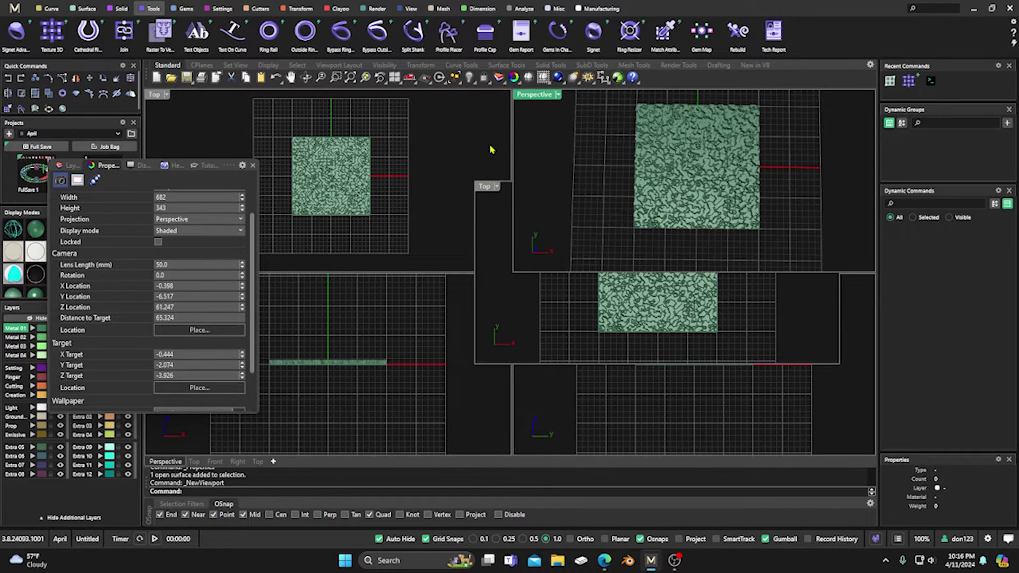
pyautogui.click(512, 310)
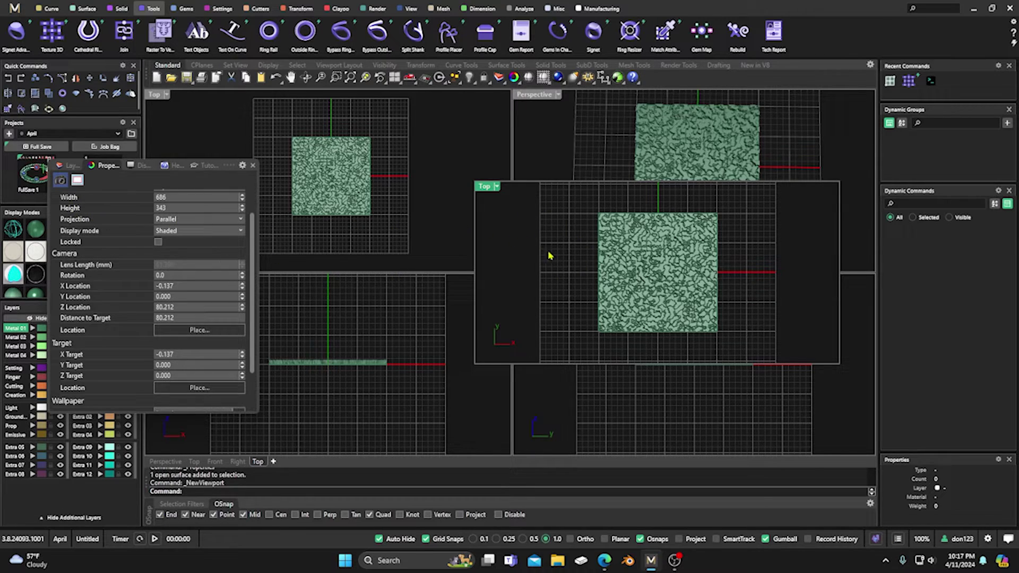
pyautogui.moveTo(174, 197); pyautogui.dragTo(153, 200)
pyautogui.moveTo(173, 205); pyautogui.dragTo(150, 208)
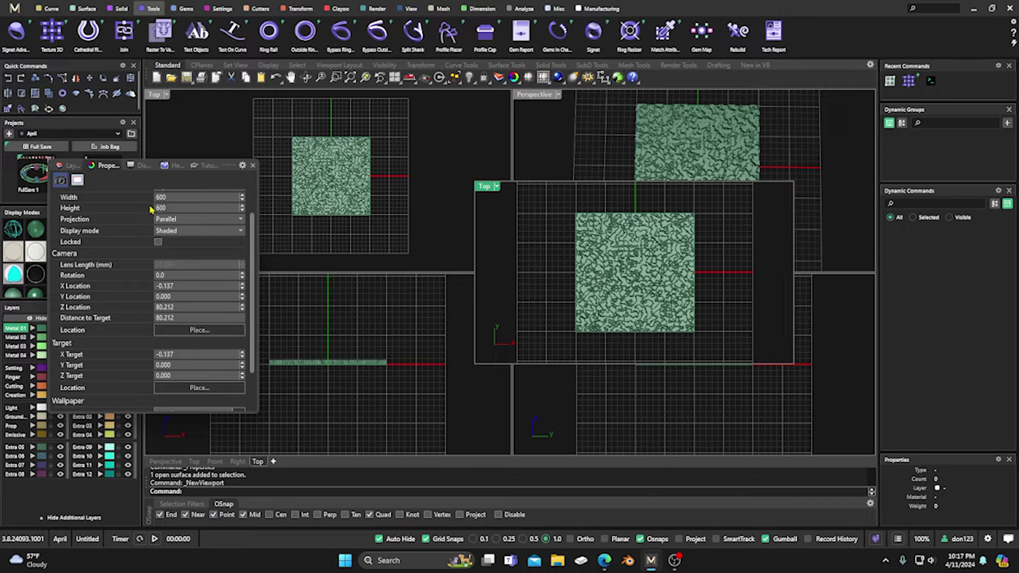
pyautogui.write('600')
pyautogui.press('Return')
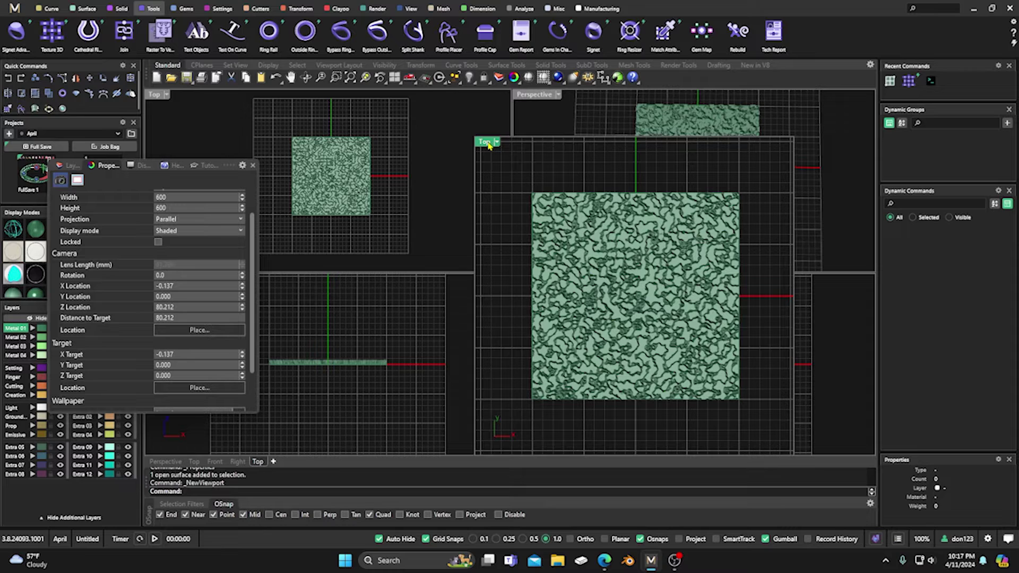
pyautogui.moveTo(489, 145); pyautogui.dragTo(514, 113)
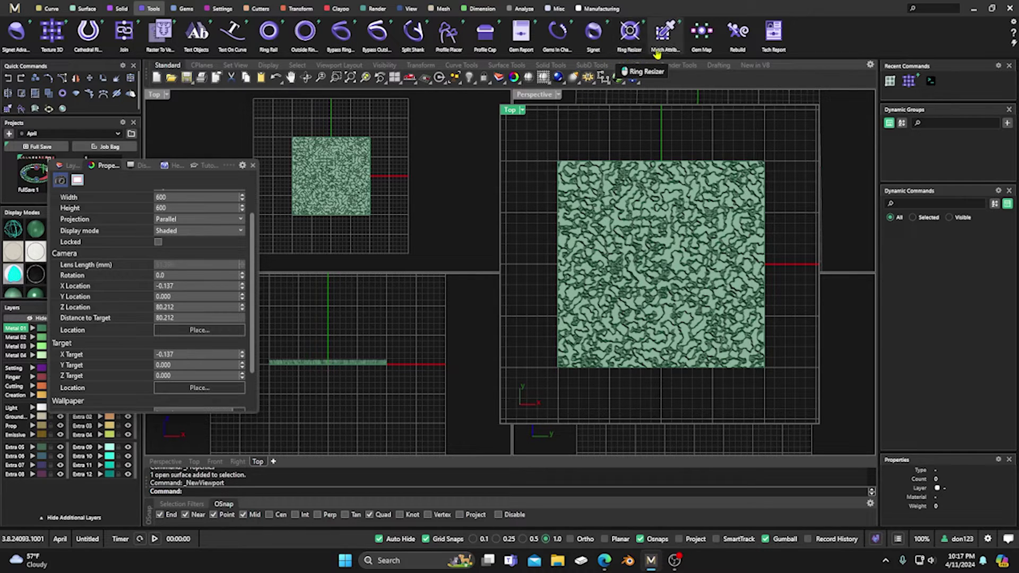
# Centre the floating Top viewport's camera on the textured plane with Move Camera To Object
pyautogui.click(412, 10)
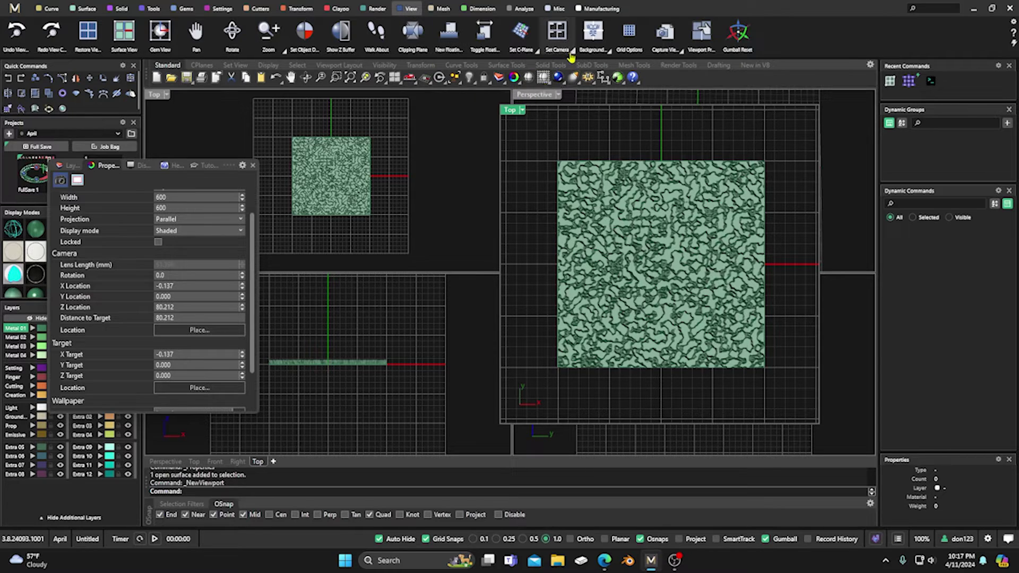
pyautogui.click(571, 52)
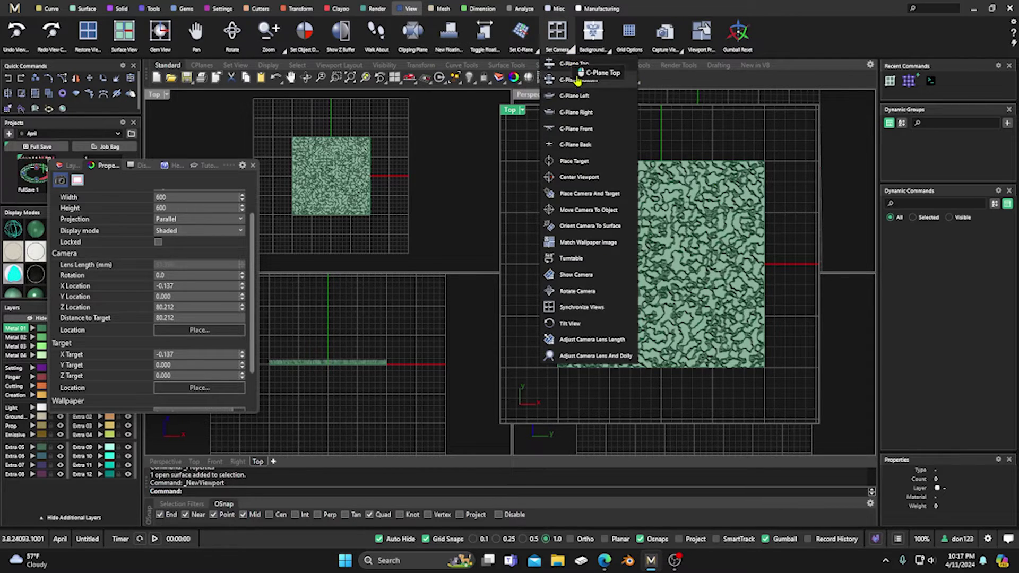
pyautogui.click(585, 211)
pyautogui.click(643, 239)
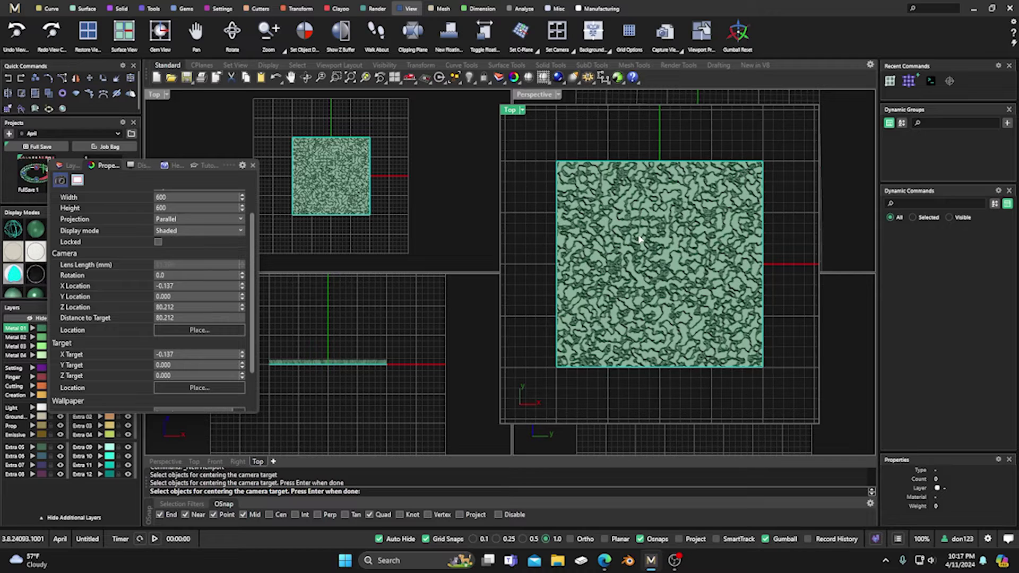
pyautogui.press('Return')
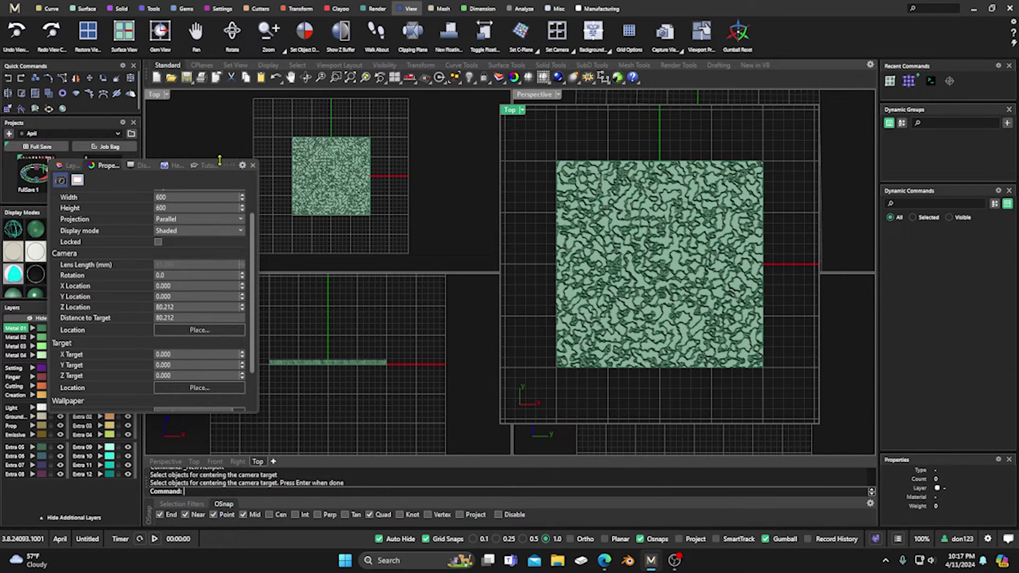
# Select the textured plane and zoom the floating Top viewport to it with Zoom Selected
pyautogui.click(622, 254)
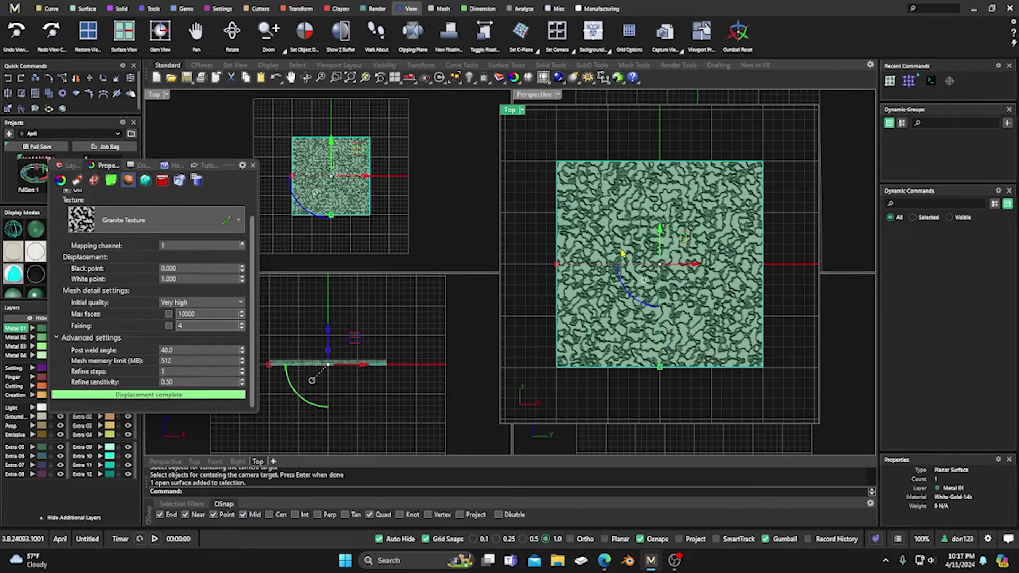
pyautogui.write('ZS')
pyautogui.press('Return')
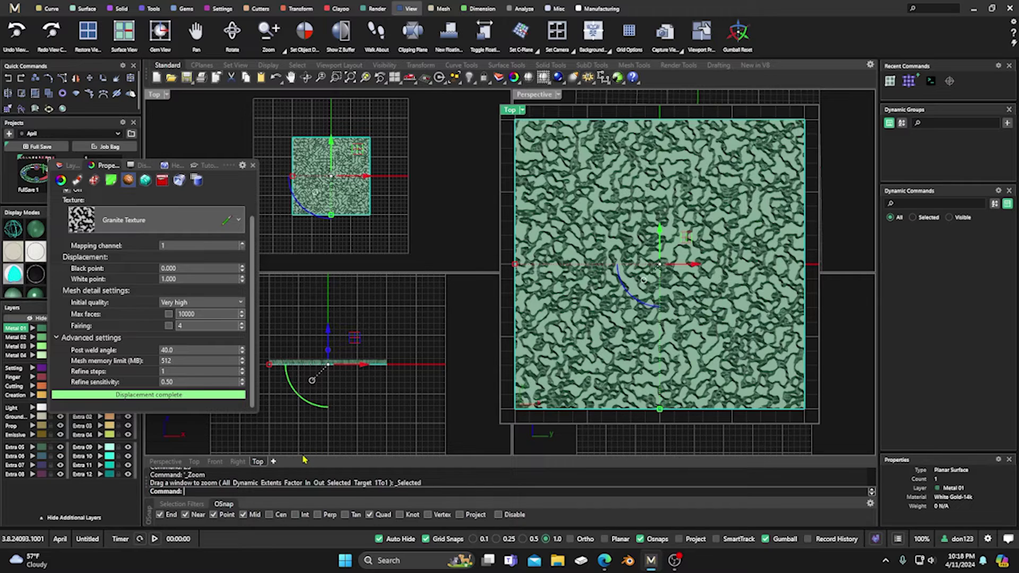
# Show the floating Top viewport's camera object with the Camera command's Show option
pyautogui.write('Camera')
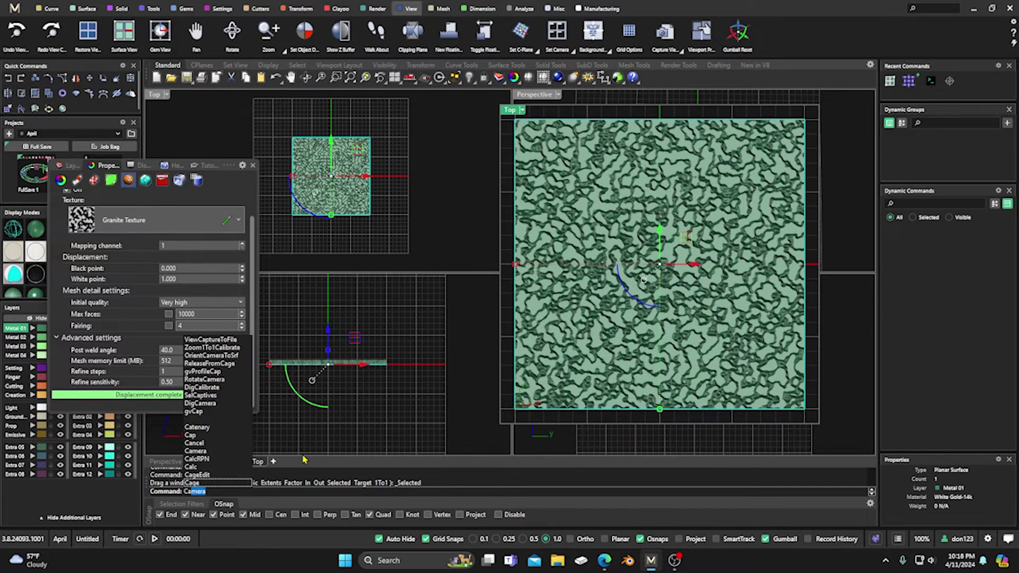
pyautogui.press('Return')
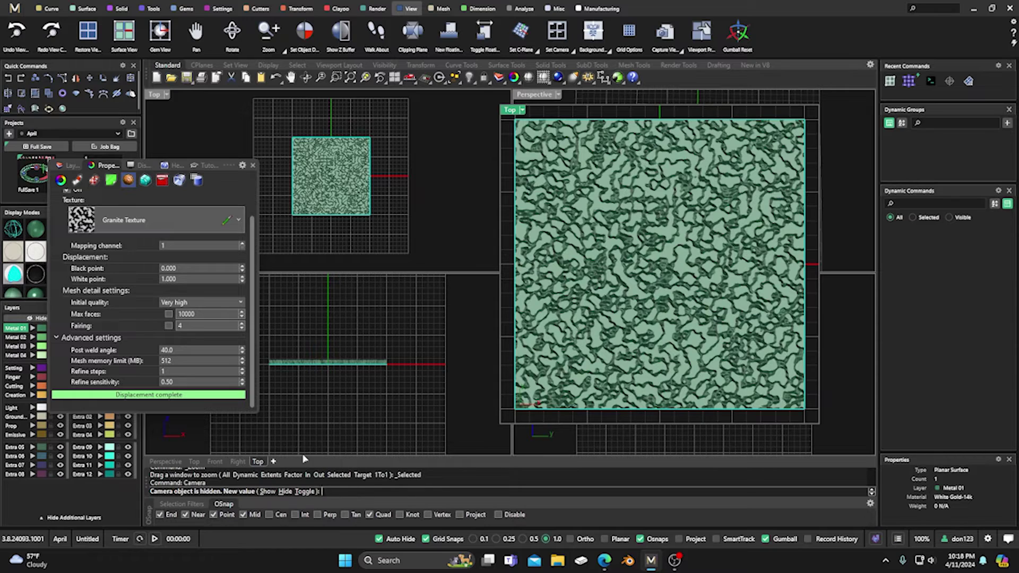
pyautogui.click(267, 492)
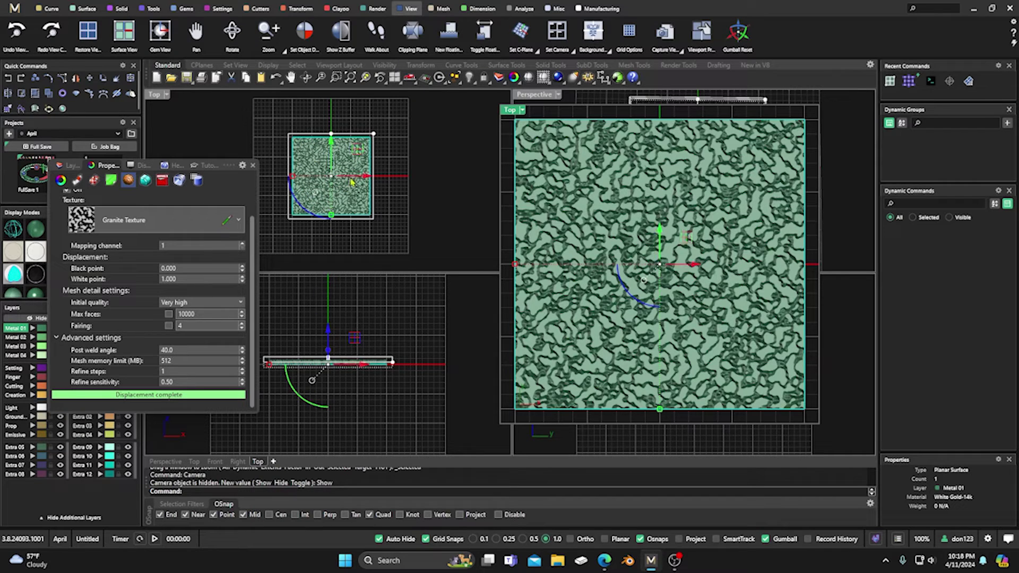
# In the original Top view, move the camera frame's corner point onto the plane's corner, and deselect the camera point
pyautogui.scroll(3, 359, 146)
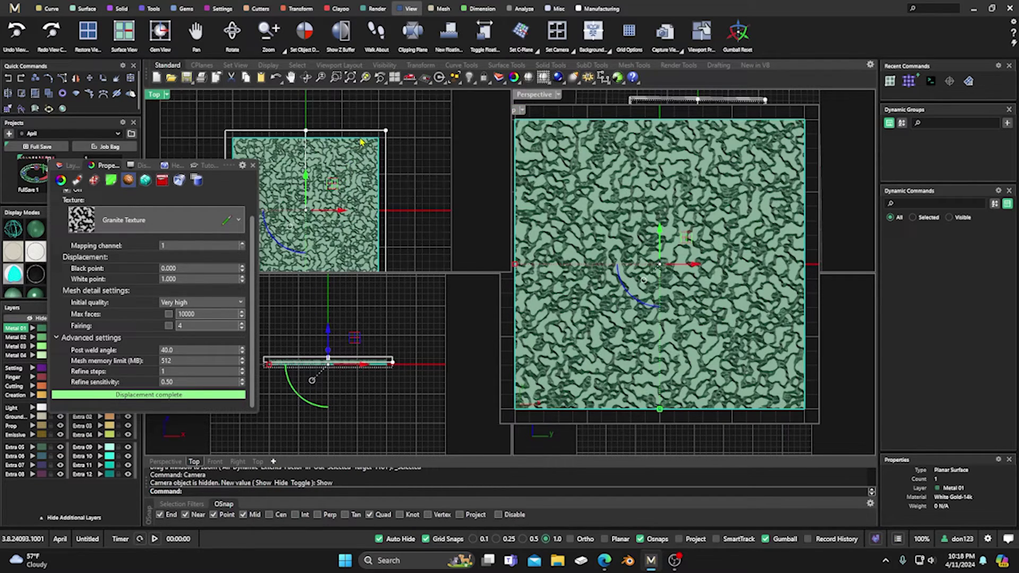
pyautogui.click(386, 132)
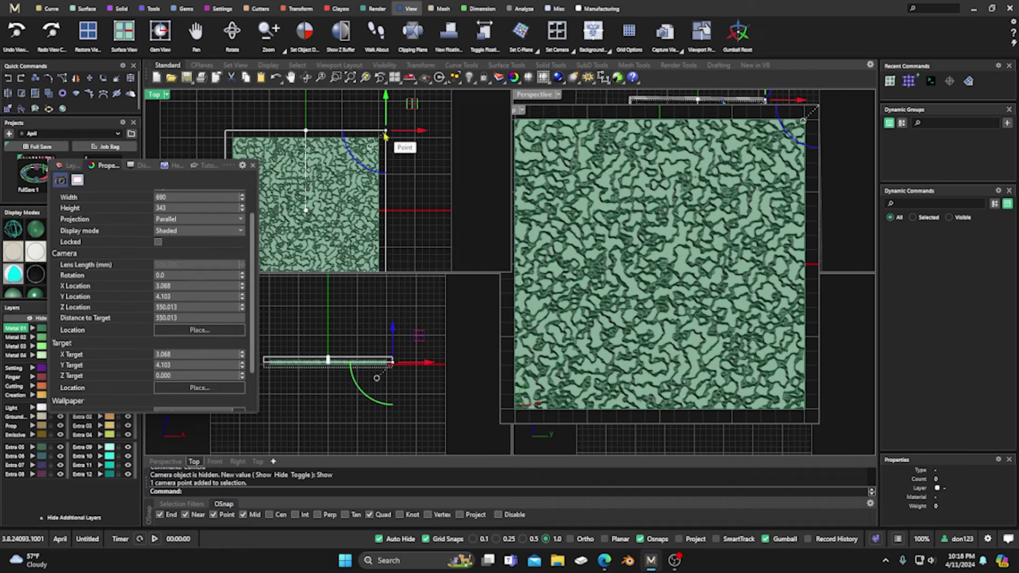
pyautogui.moveTo(380, 139); pyautogui.dragTo(379, 139)
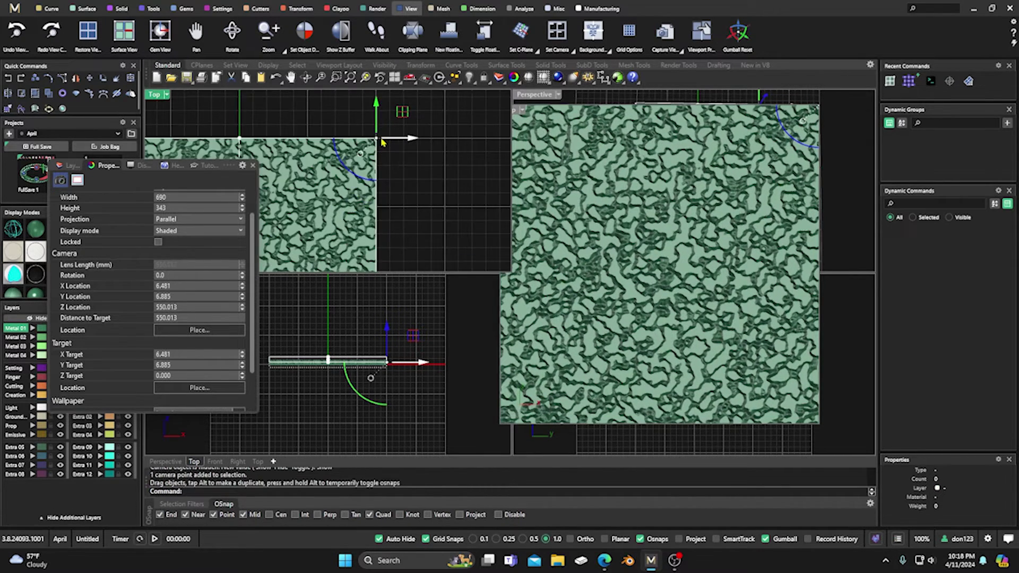
pyautogui.scroll(-5, 381, 139)
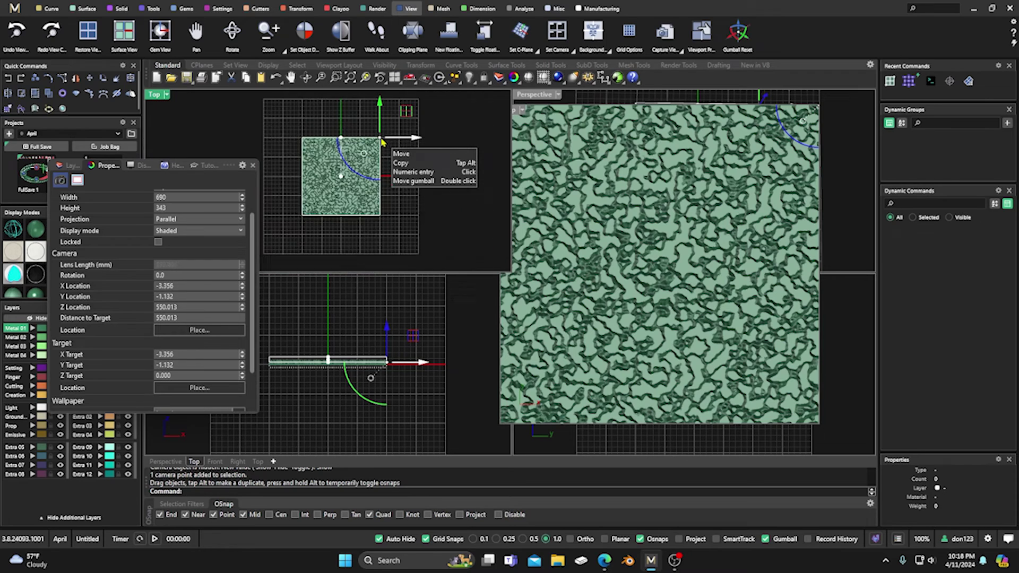
pyautogui.click(516, 110)
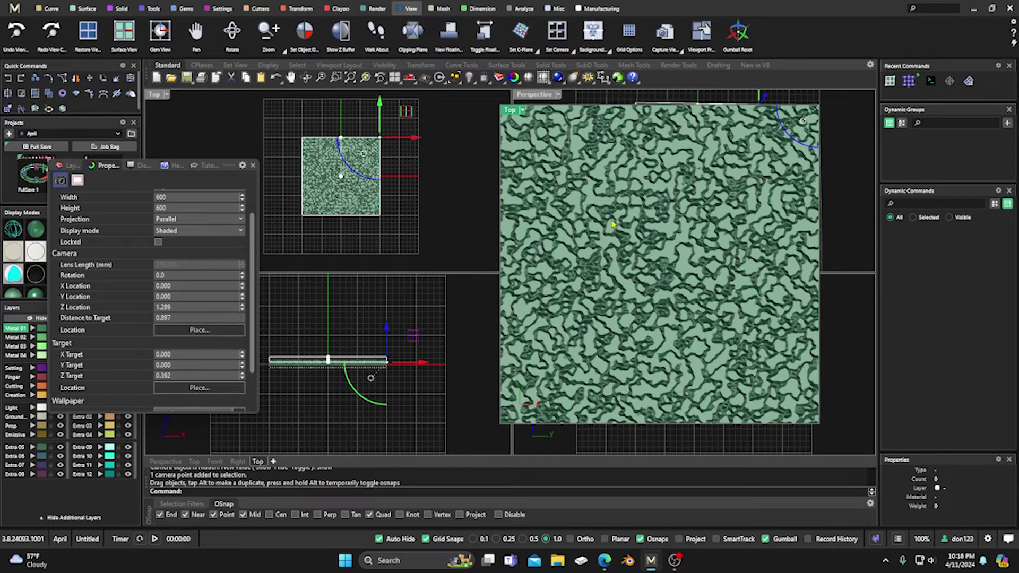
pyautogui.click(444, 205)
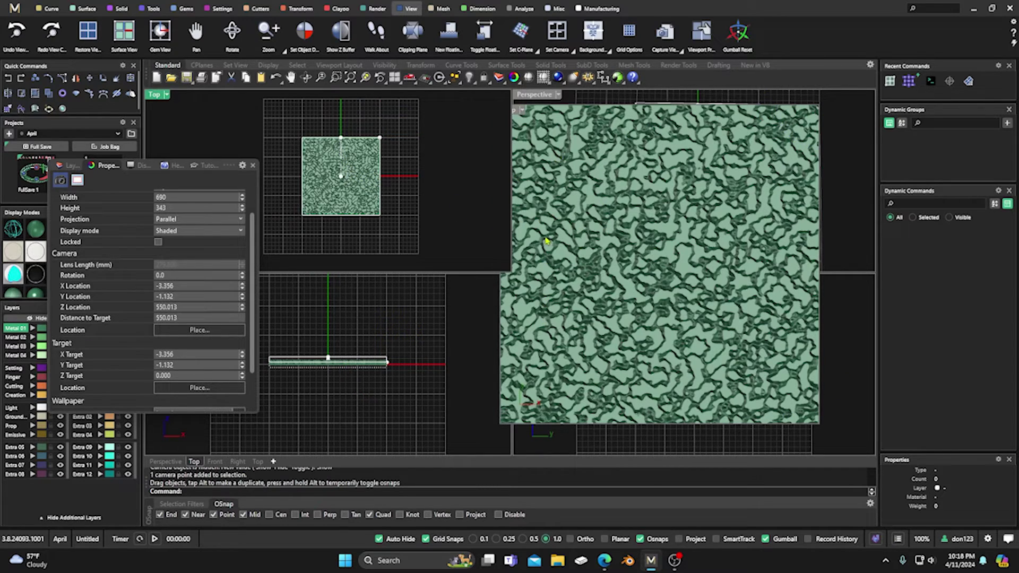
# Display the floating Top viewport as a greyscale depth map with ShowZBuffer
pyautogui.click(518, 110)
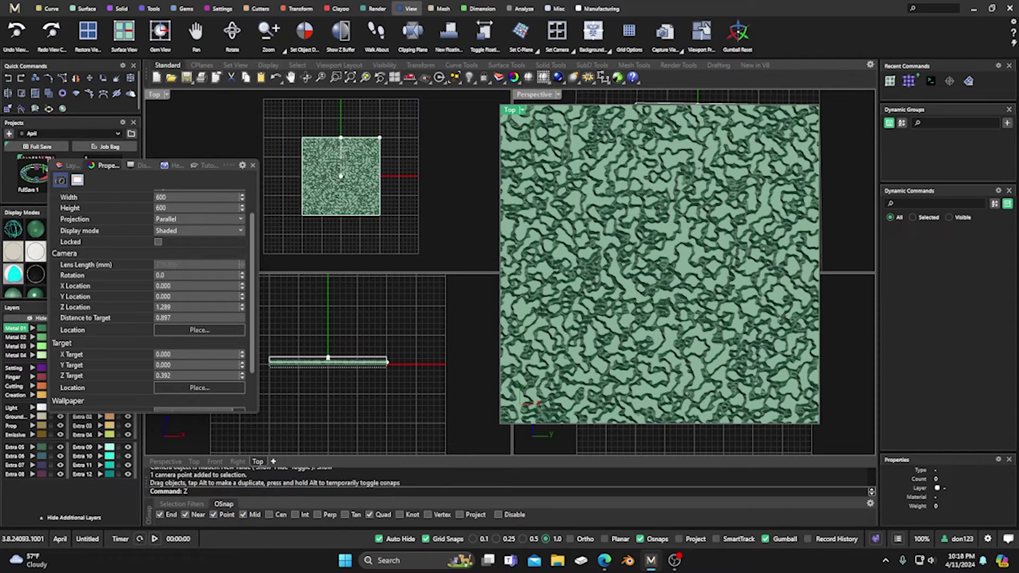
pyautogui.write('u')
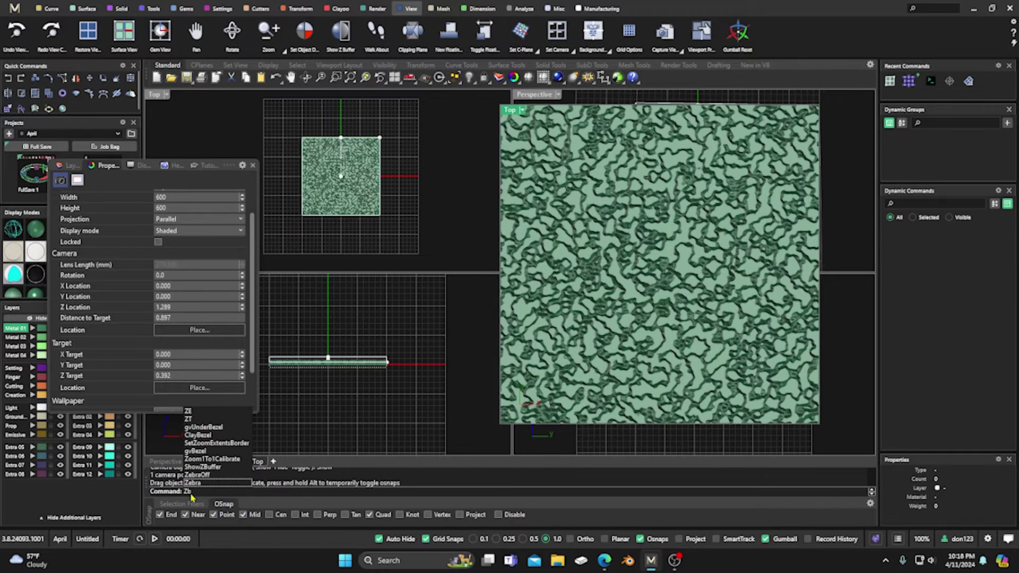
pyautogui.press('Tab')
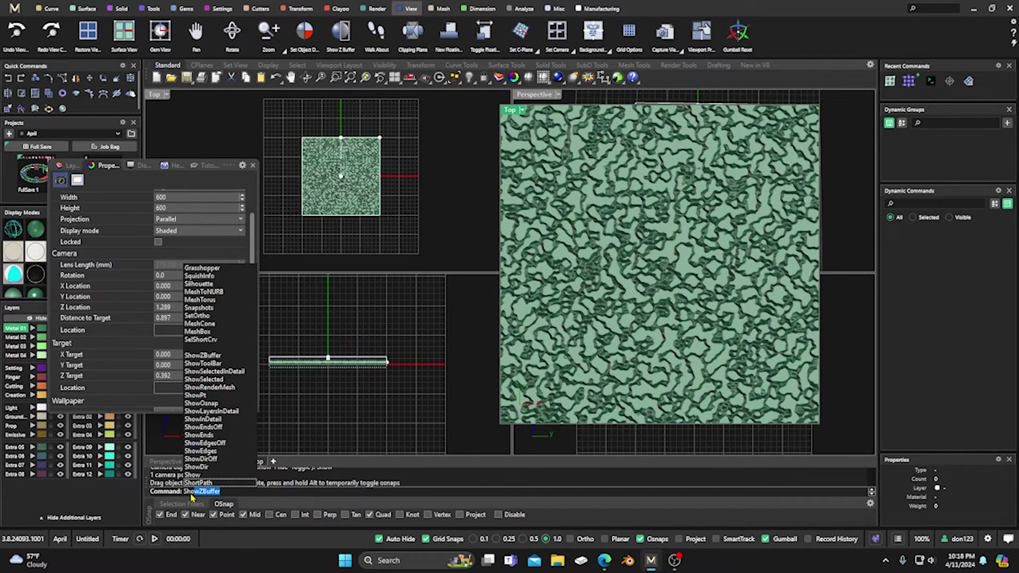
pyautogui.press('Return')
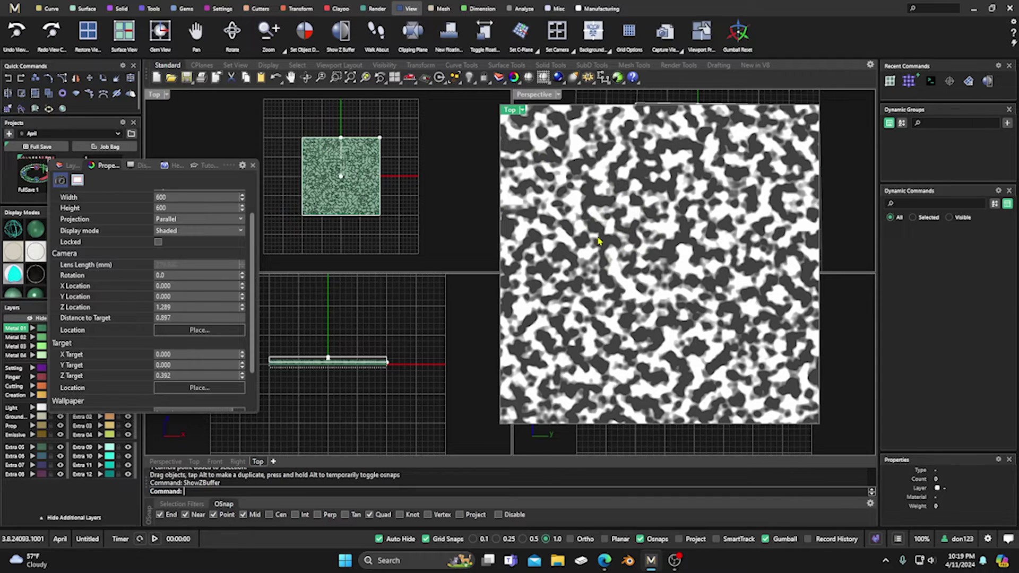
# Capture the floating Top viewport to a file at Viewport resolution, with grid and axes left out
pyautogui.click(510, 112)
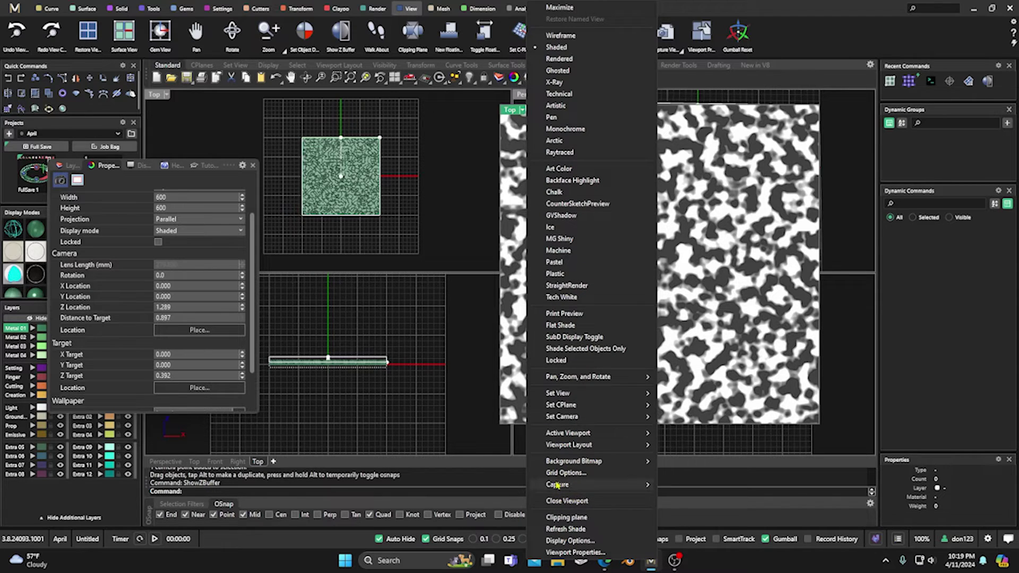
pyautogui.moveTo(563, 487)
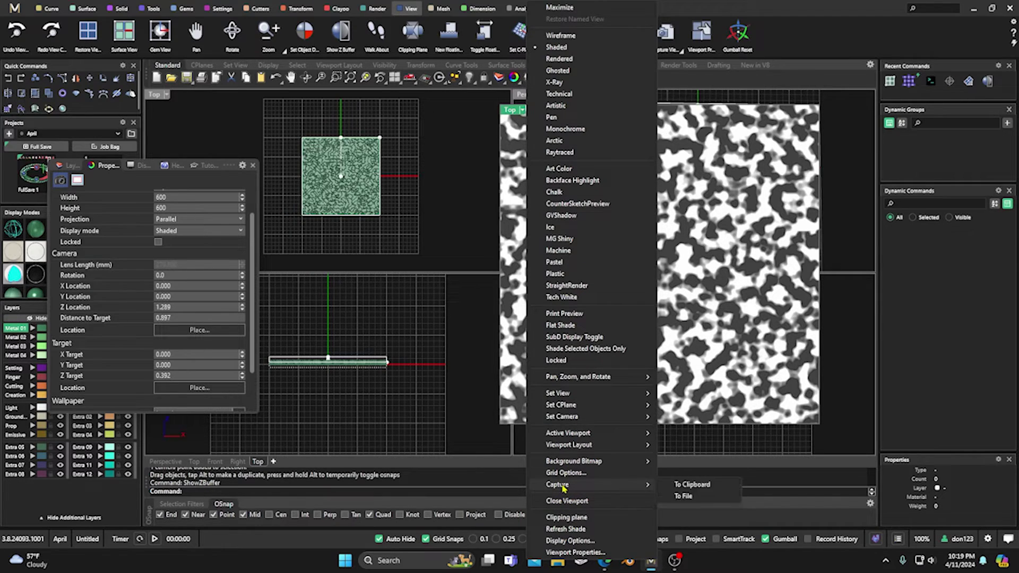
pyautogui.click(683, 497)
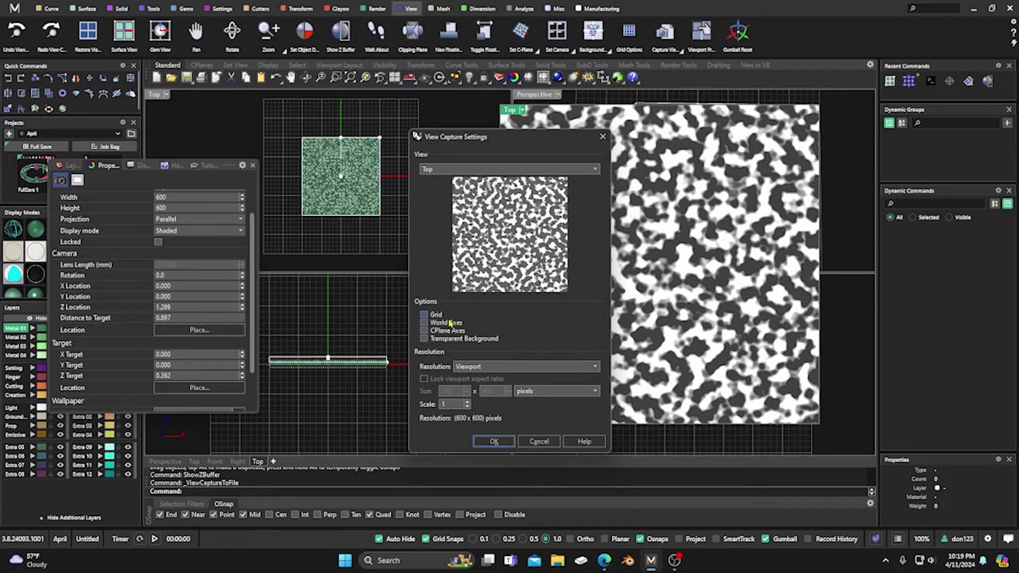
pyautogui.click(493, 442)
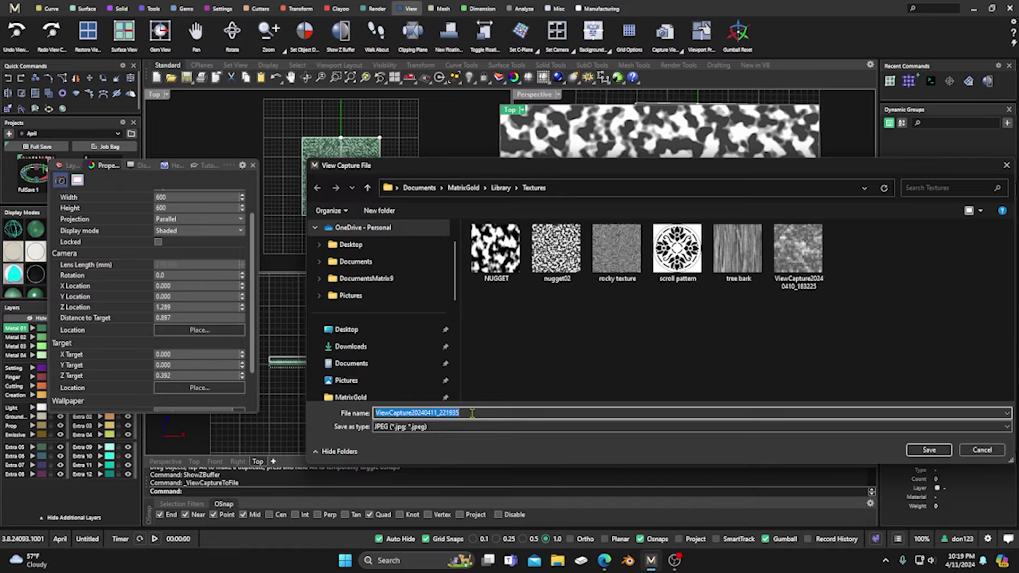
# Save the viewport capture as nugget03 in JPEG format in the MatrixGold library's Textures folder
pyautogui.moveTo(471, 414); pyautogui.dragTo(375, 412)
pyautogui.write('nugg')
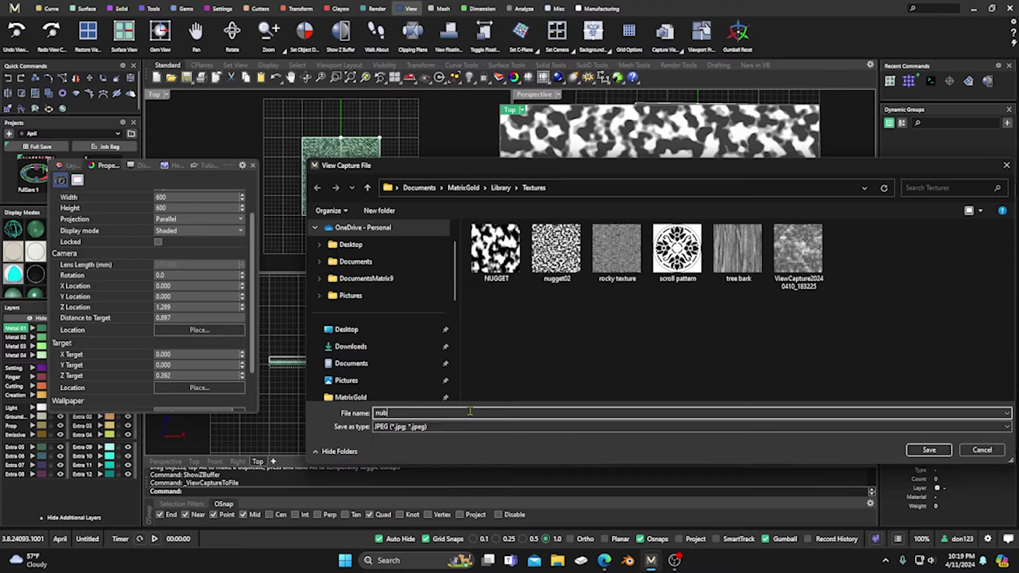
pyautogui.write('et')
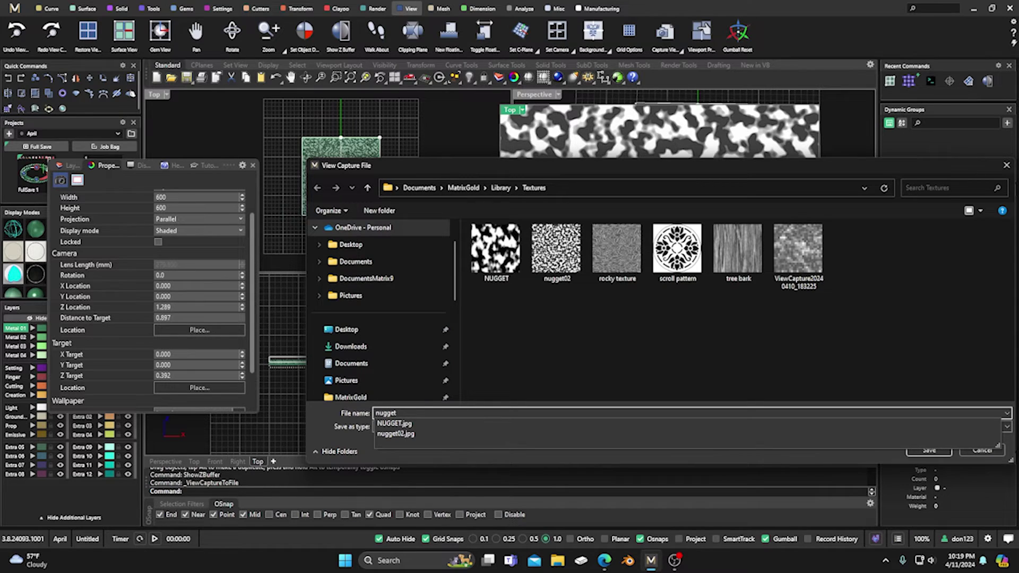
pyautogui.write('03')
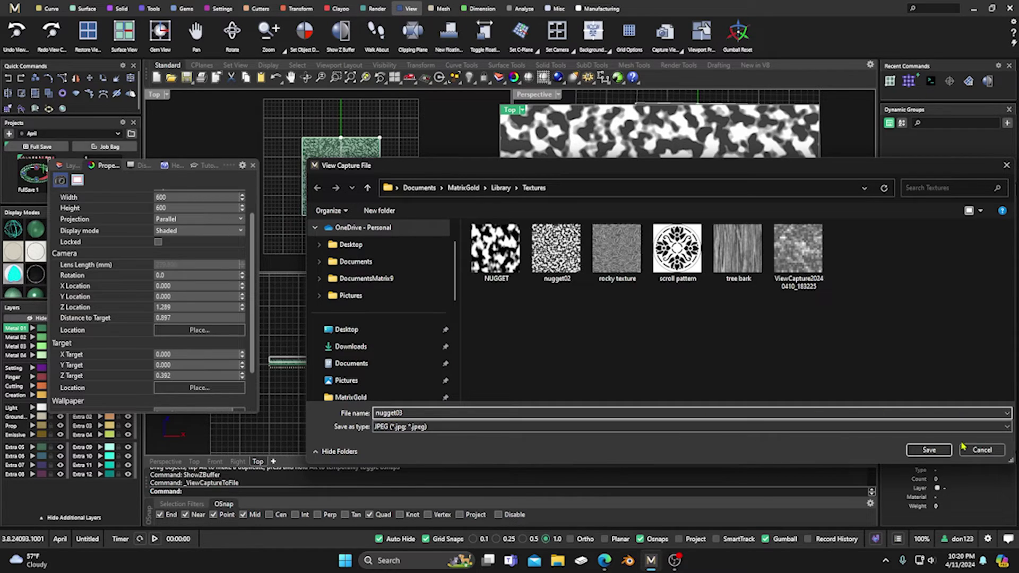
pyautogui.click(928, 450)
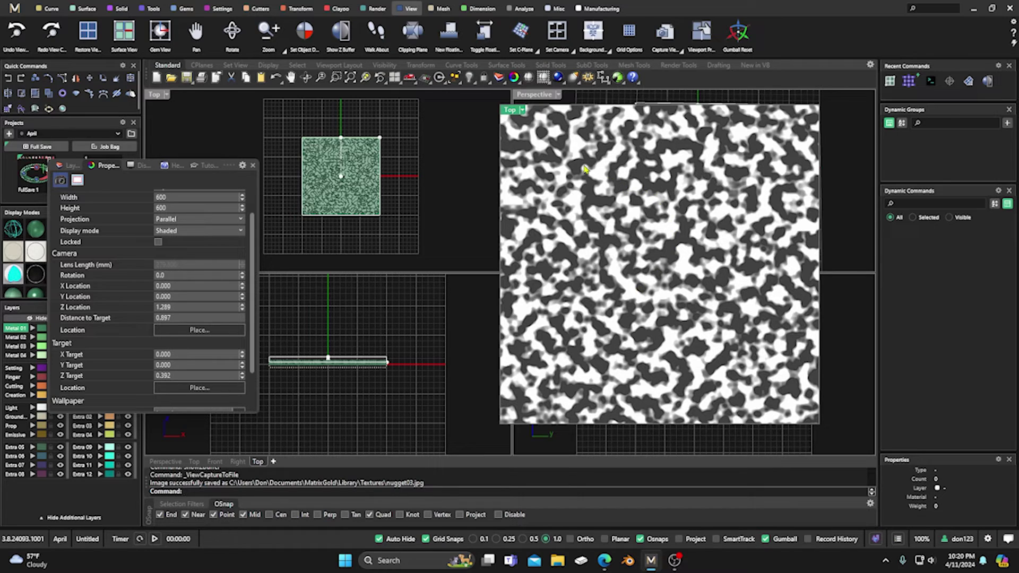
# Turn off the Granite displacement on the square plane and close its properties
pyautogui.click(318, 212)
pyautogui.scroll(1, 129, 234)
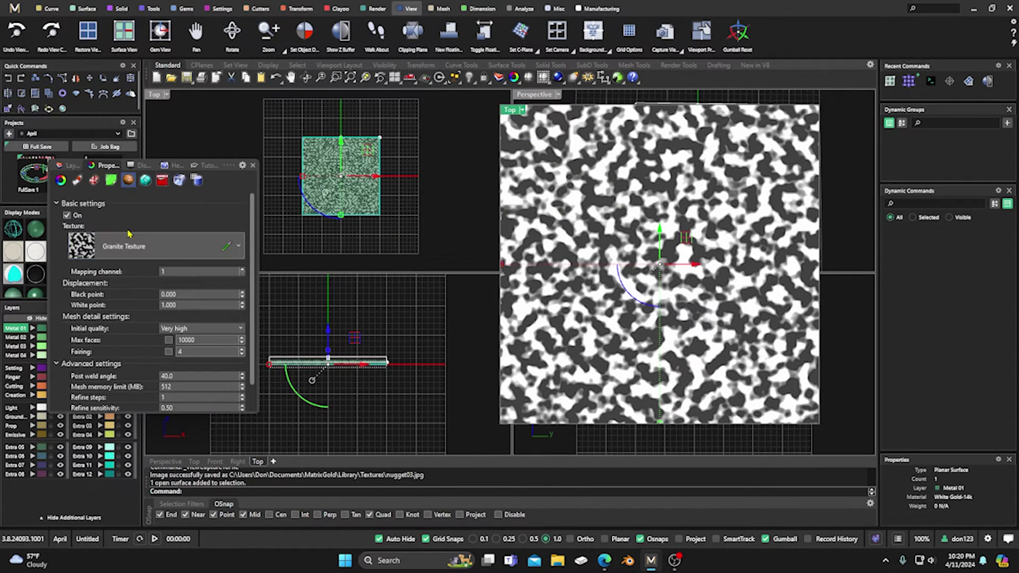
pyautogui.click(67, 216)
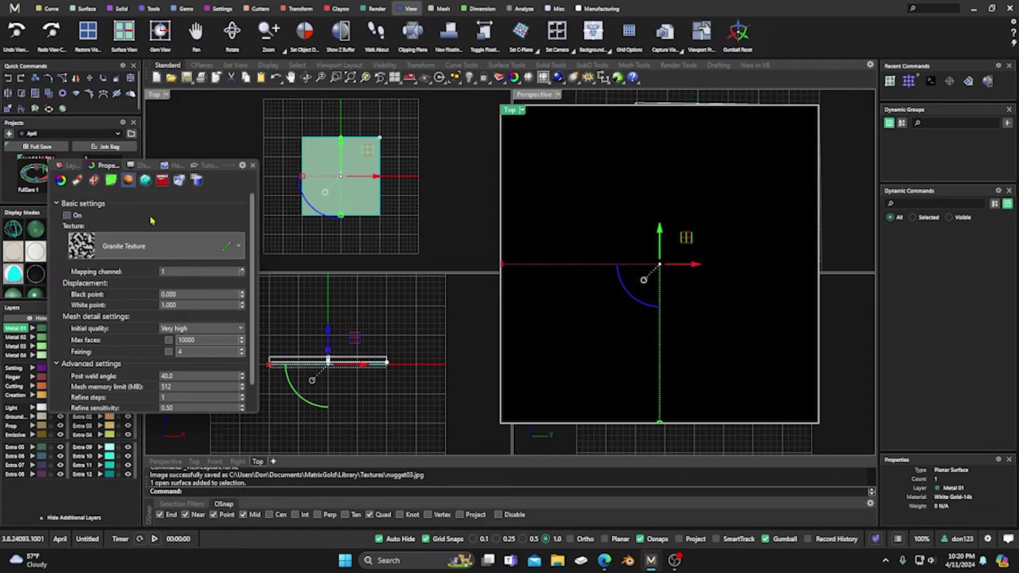
pyautogui.click(252, 166)
# Close the floating Top viewport and deselect the plane
pyautogui.click(512, 111)
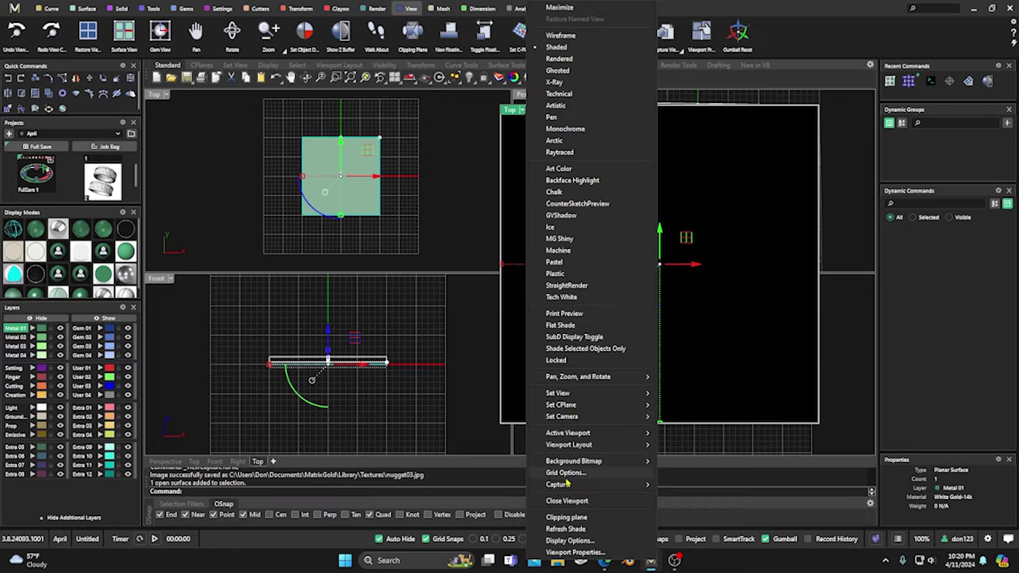
pyautogui.click(596, 502)
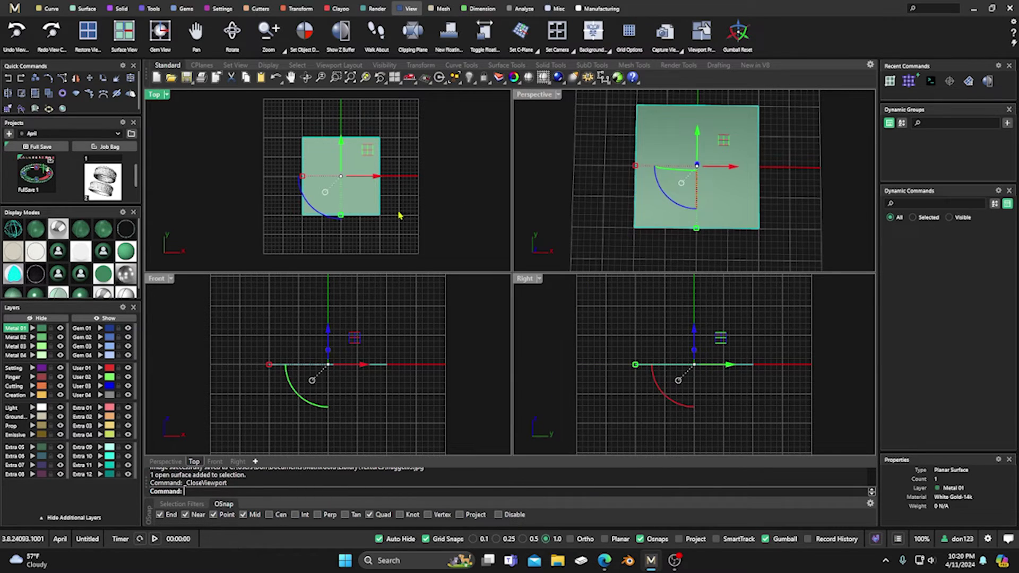
pyautogui.click(454, 176)
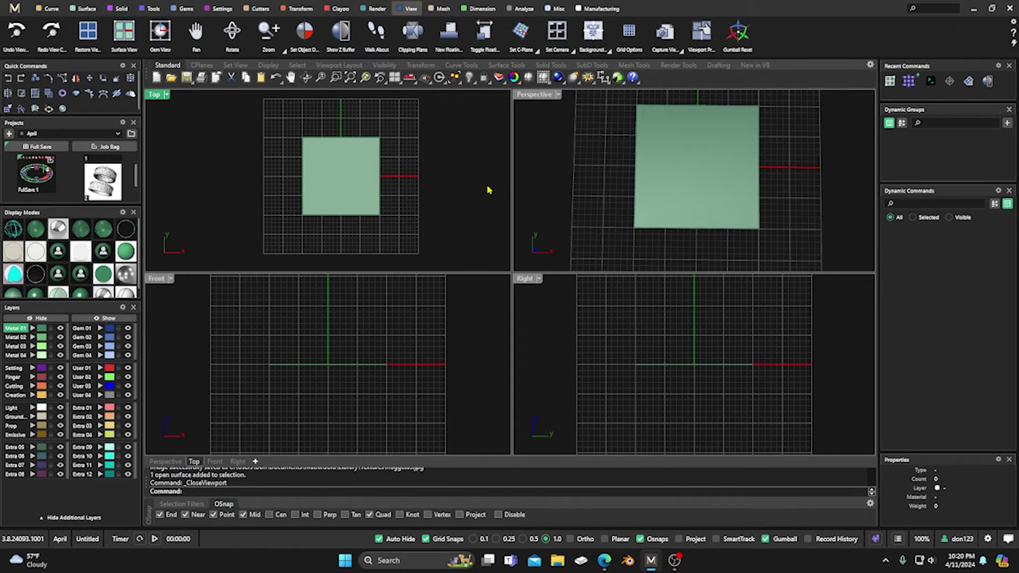
# Delete the square plane from the model
pyautogui.moveTo(670, 209)
pyautogui.mouseDown(button='right')
pyautogui.moveTo(657, 159)
pyautogui.moveTo(658, 210)
pyautogui.mouseUp(button='right')
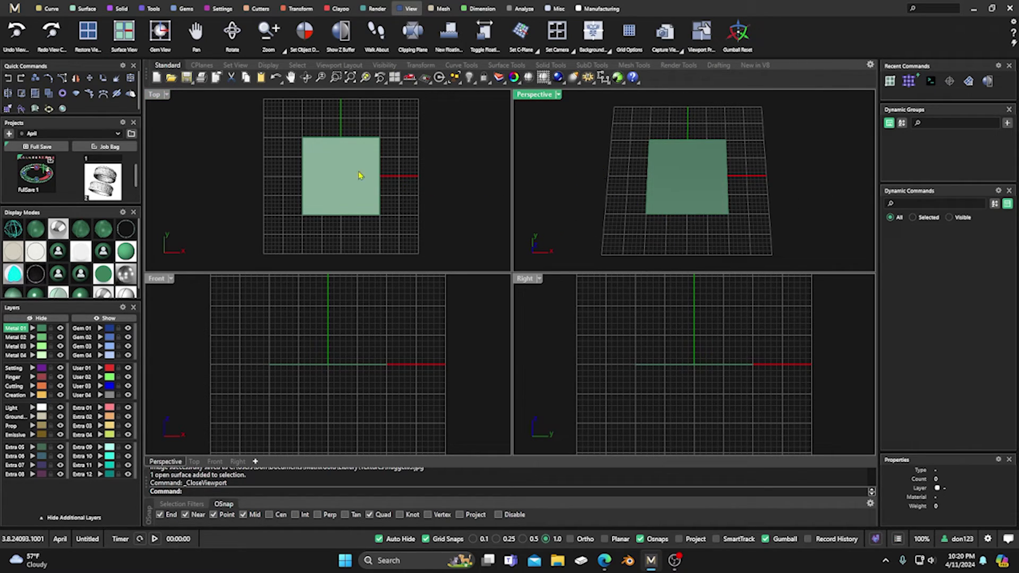
pyautogui.click(331, 176)
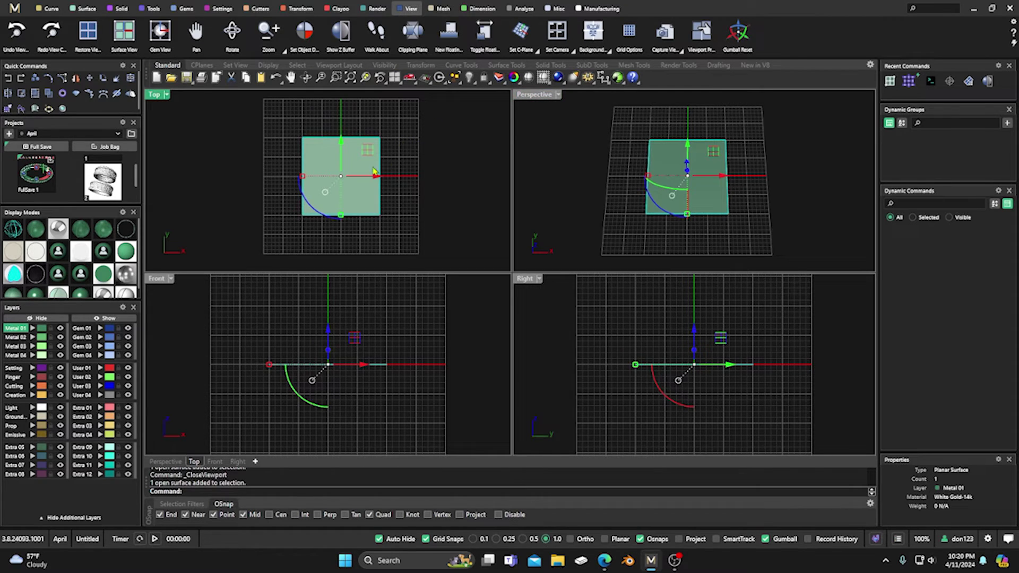
pyautogui.press('Delete')
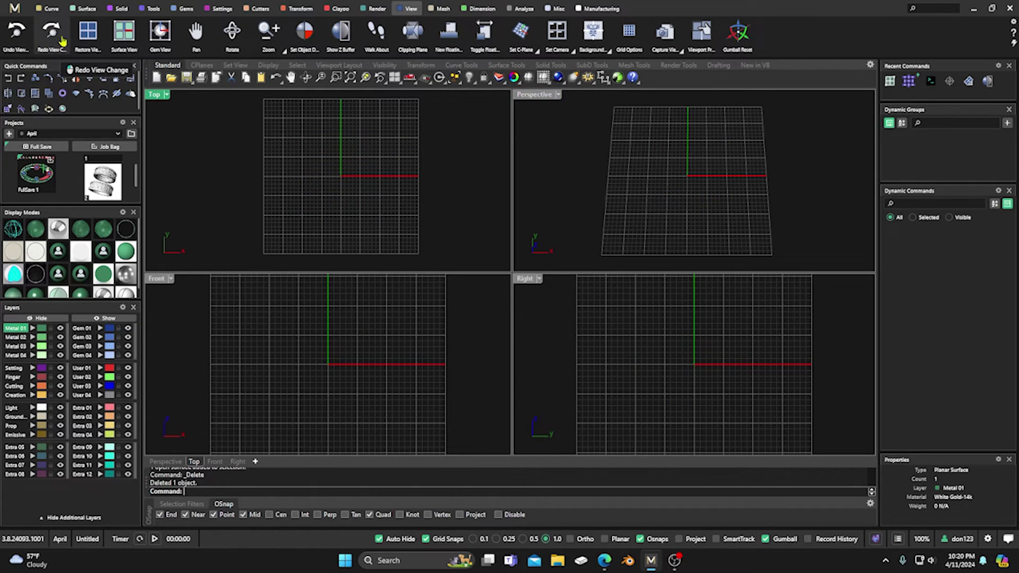
# Start a new model without saving the changes to the current one
pyautogui.click(14, 8)
pyautogui.click(66, 36)
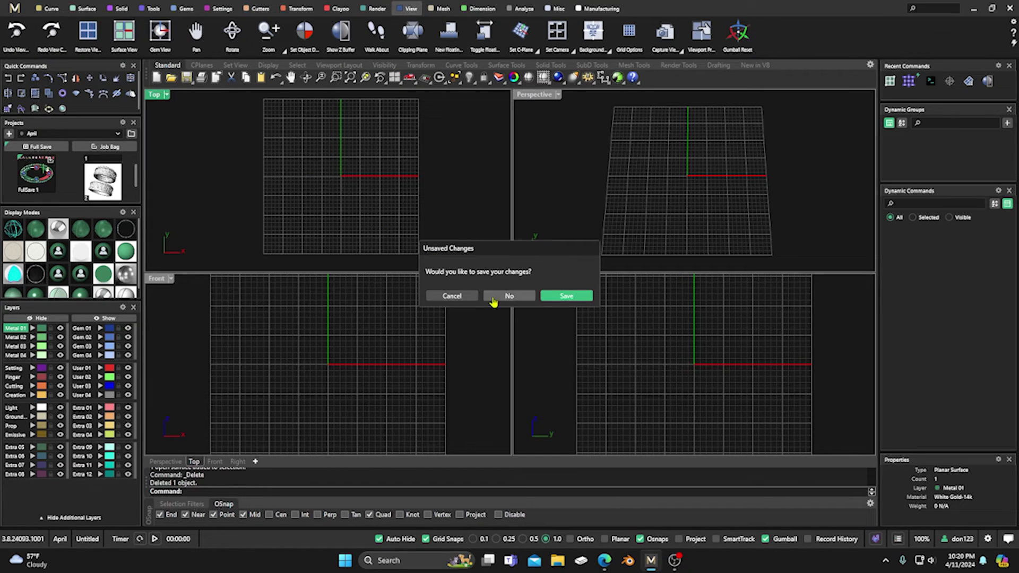
pyautogui.click(509, 299)
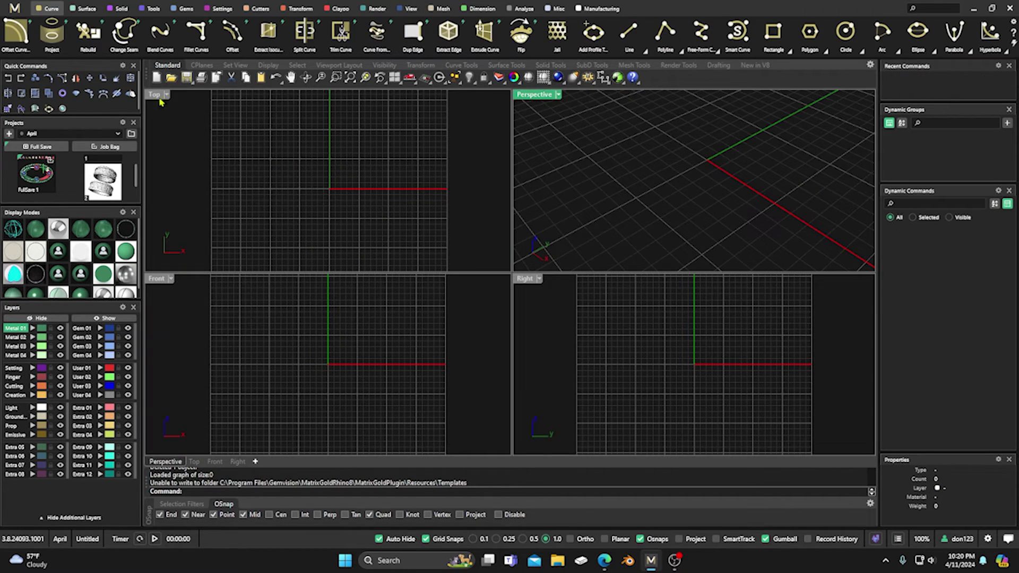
# Create a square plane surface centred on the origin in the Top view by picking two opposite corners
pyautogui.click(85, 9)
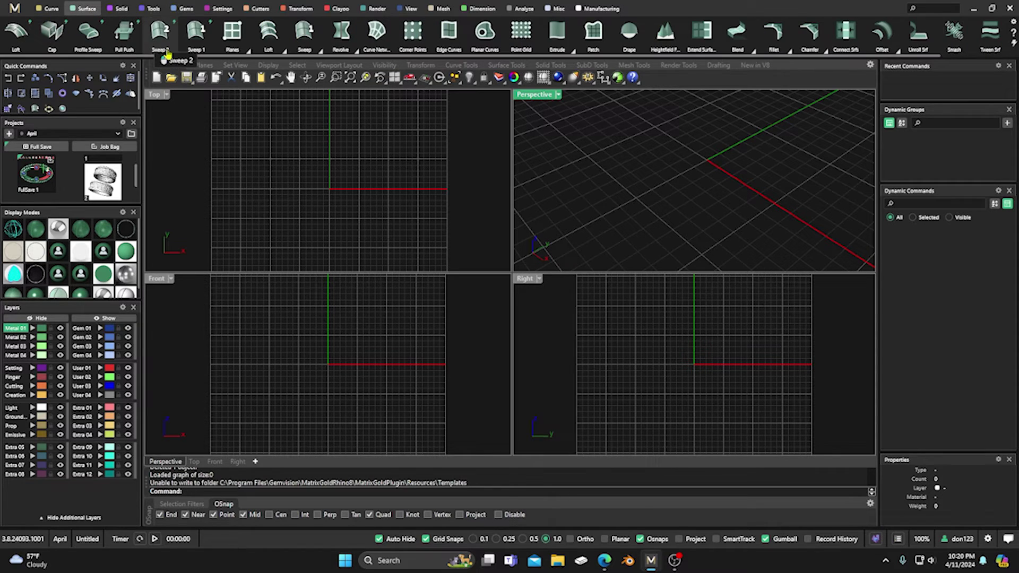
pyautogui.click(229, 37)
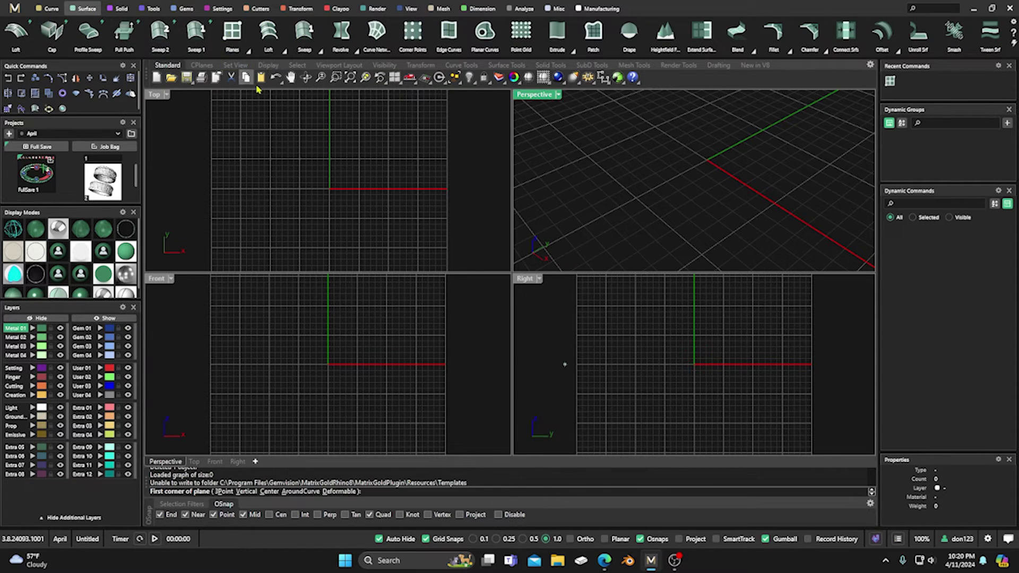
pyautogui.click(270, 129)
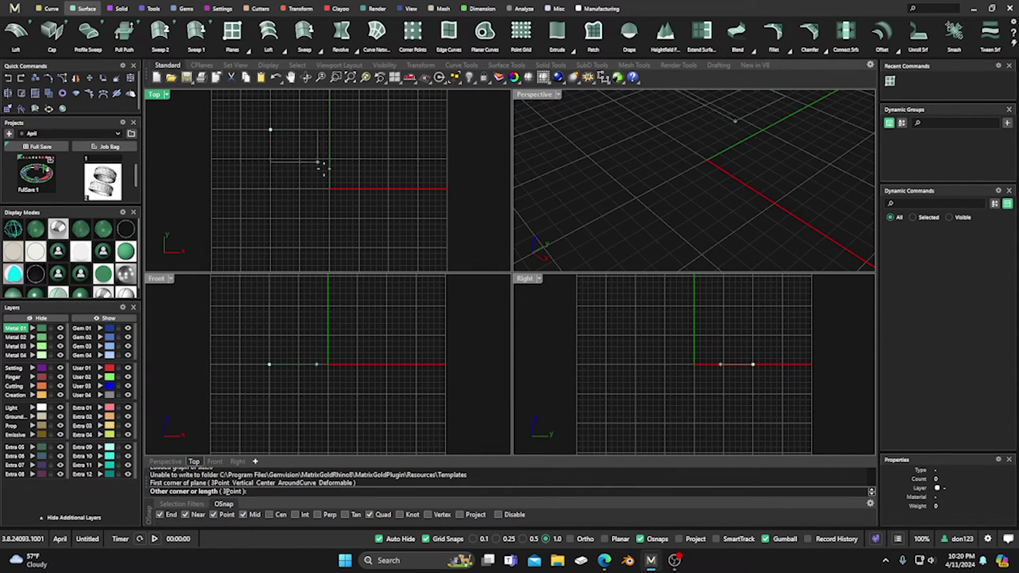
pyautogui.click(388, 247)
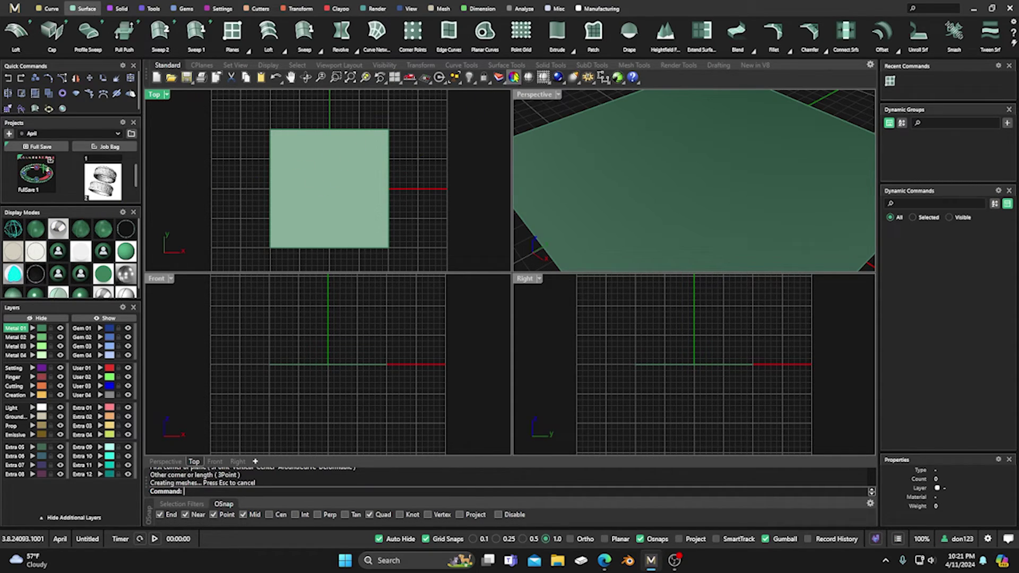
# Assign the nugget03 image from the MatrixGold Library Textures folder as the new plane's displacement texture
pyautogui.click(514, 77)
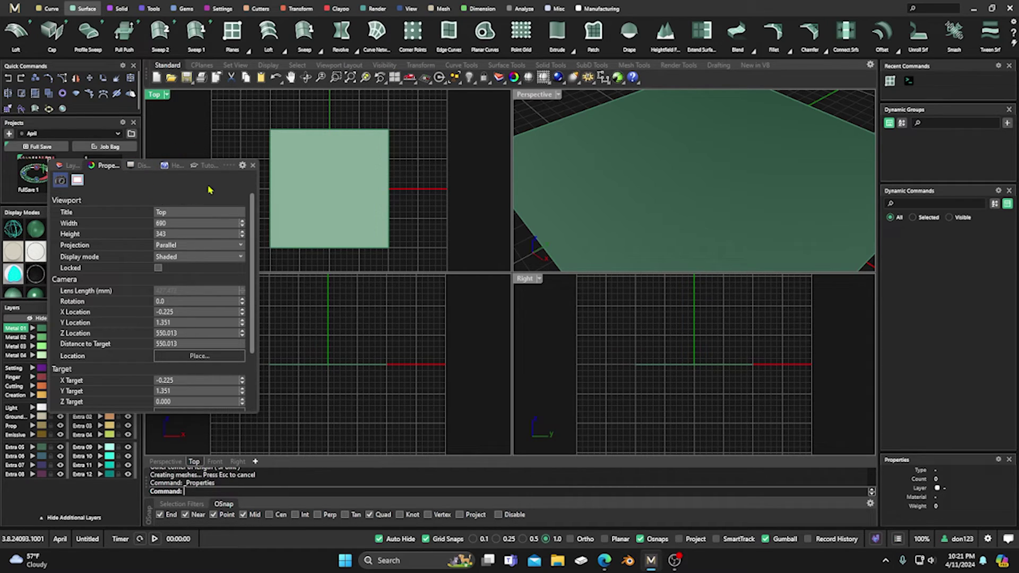
pyautogui.click(298, 174)
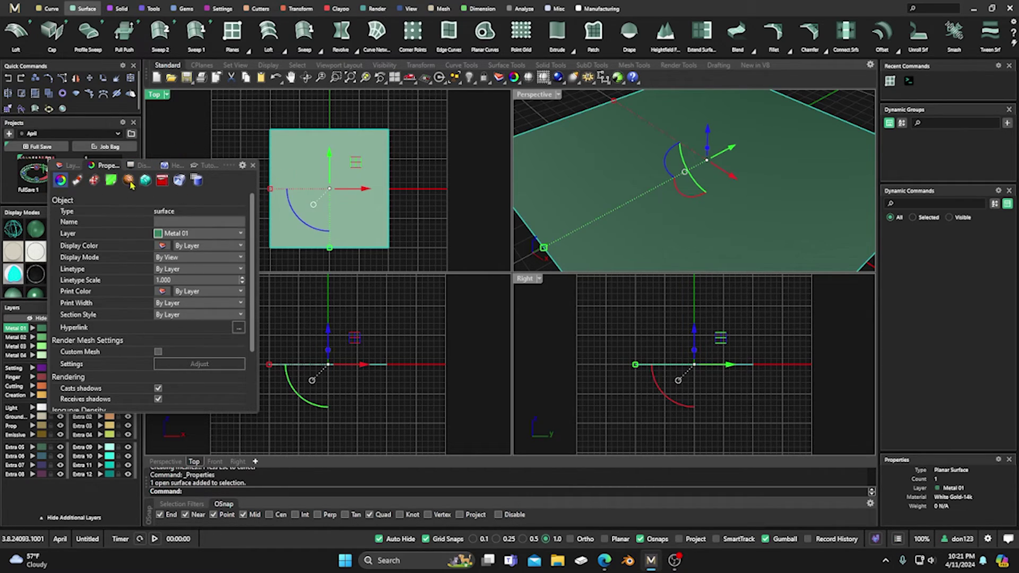
pyautogui.click(130, 181)
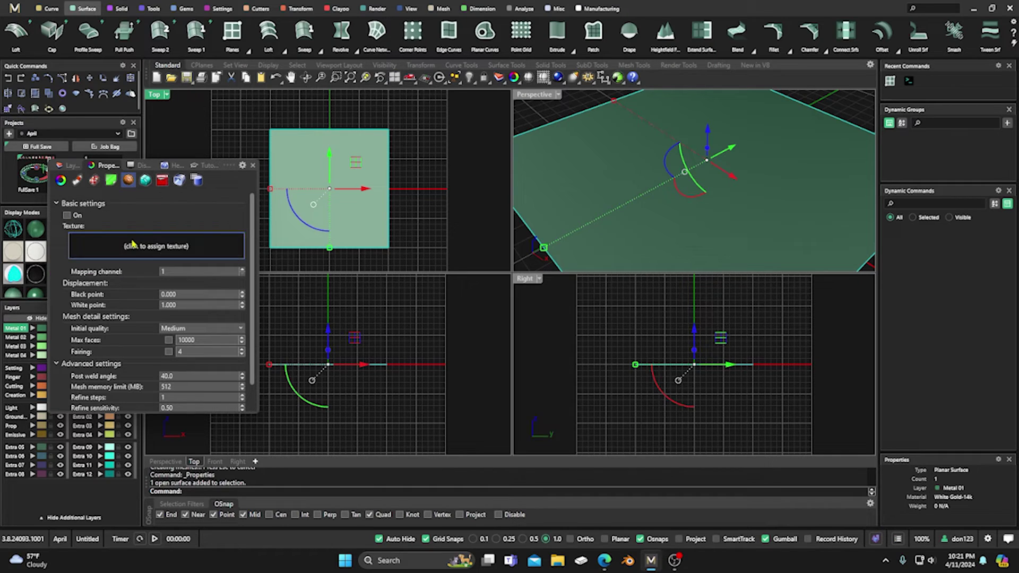
pyautogui.click(174, 247)
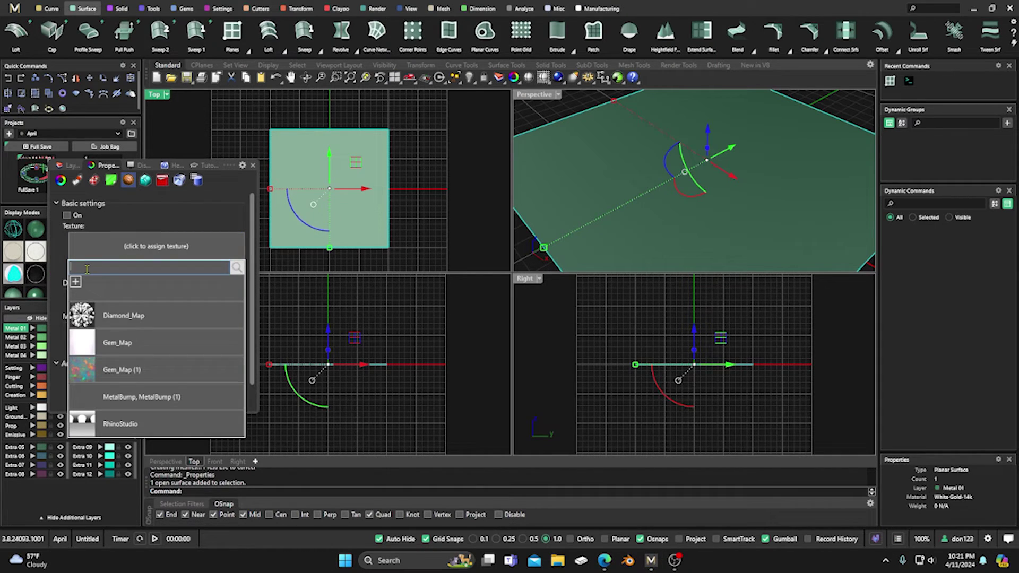
pyautogui.click(75, 282)
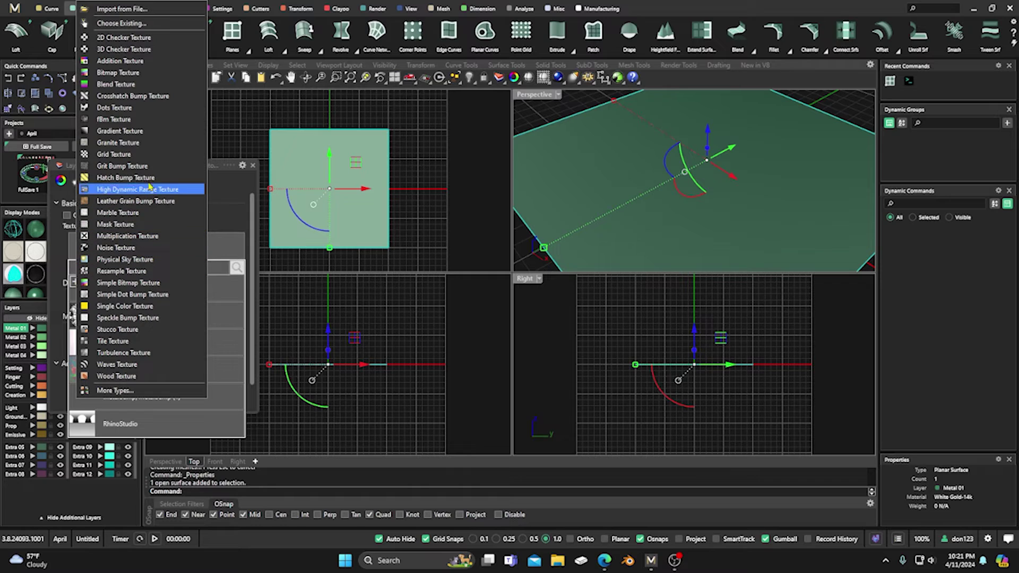
pyautogui.click(122, 9)
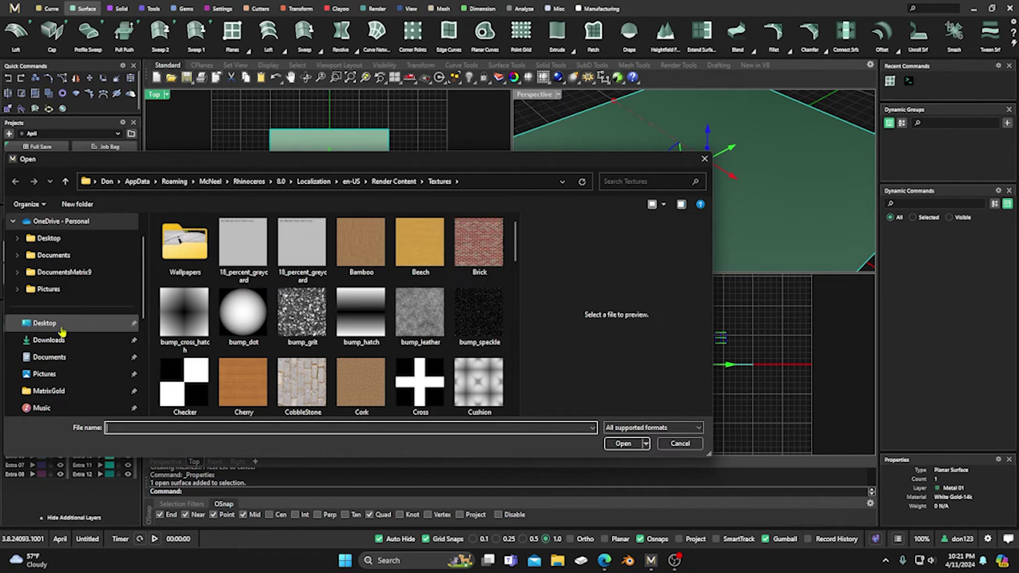
pyautogui.click(49, 391)
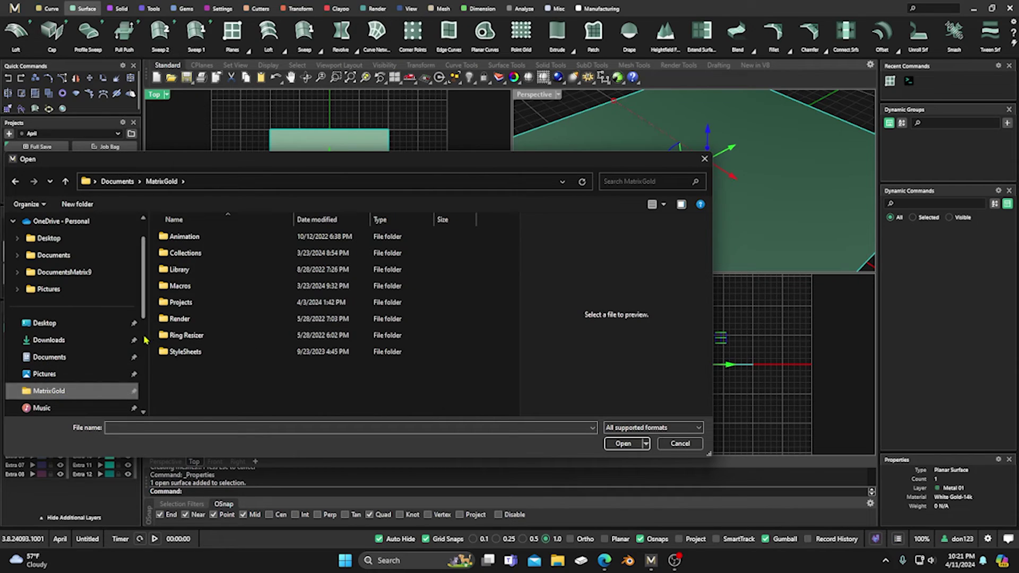
pyautogui.doubleClick(186, 271)
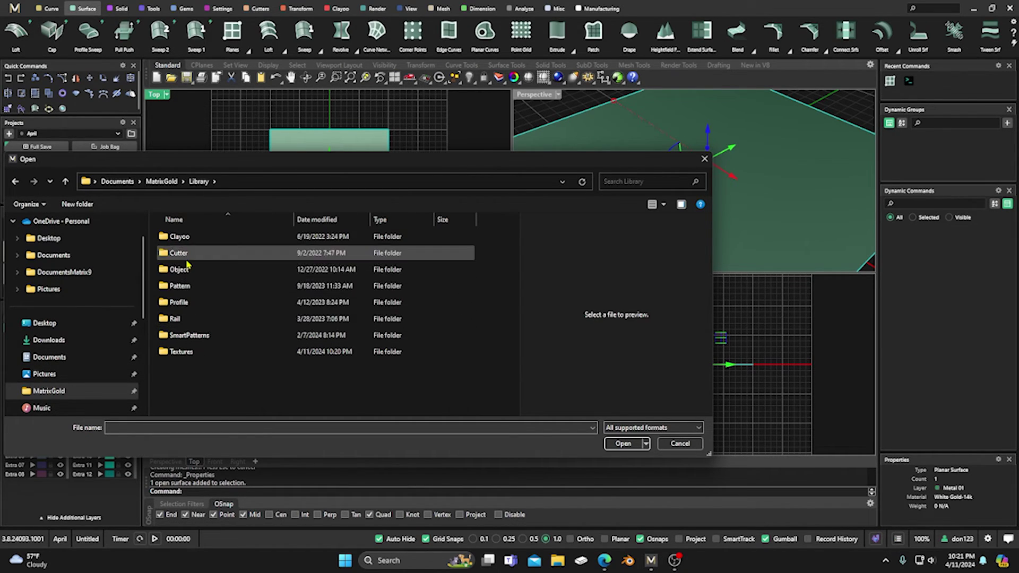
pyautogui.doubleClick(183, 351)
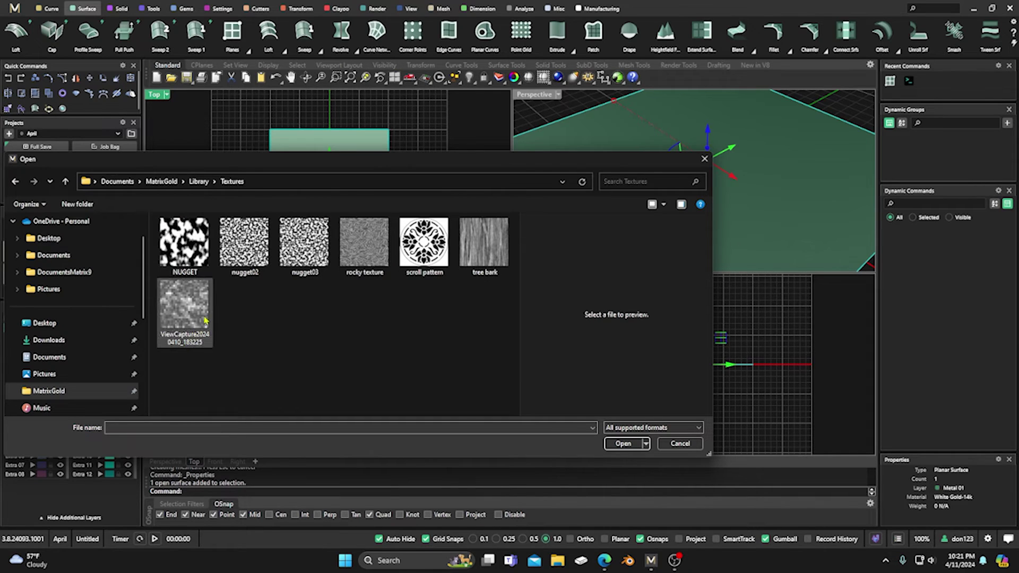
pyautogui.doubleClick(305, 249)
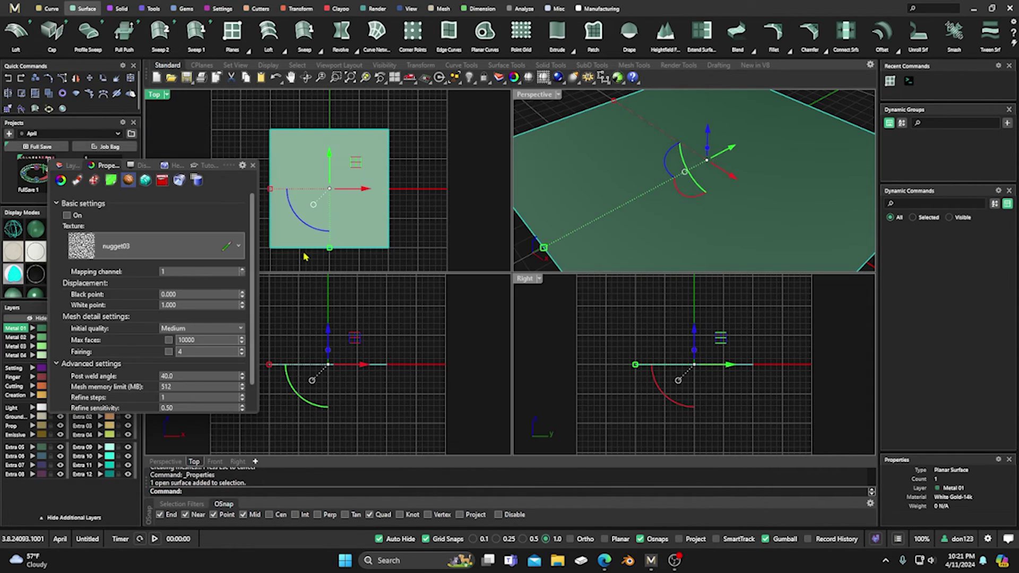
# Turn on the plane's displacement and set its initial mesh quality to Very high
pyautogui.click(67, 216)
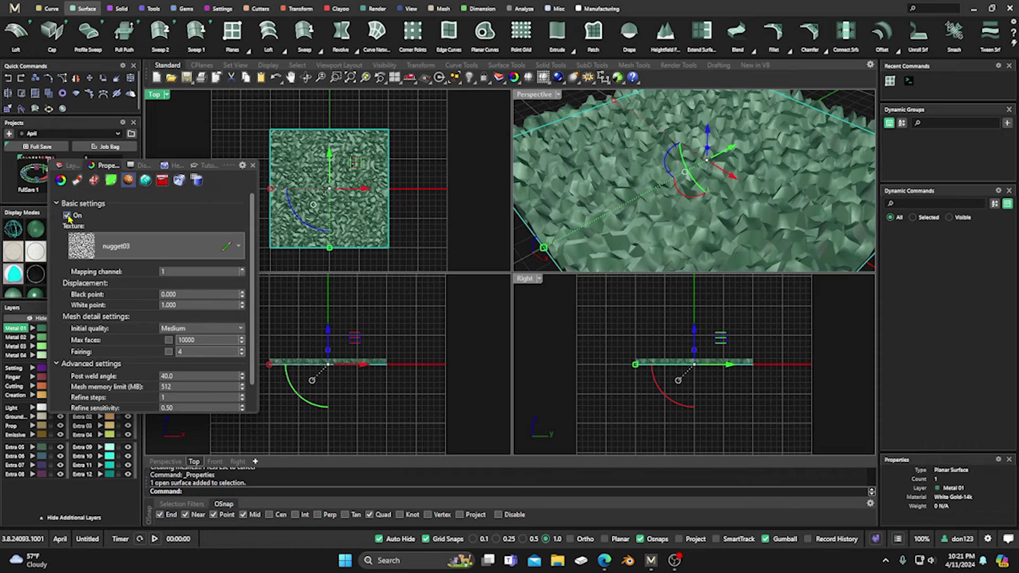
pyautogui.click(238, 329)
pyautogui.click(190, 375)
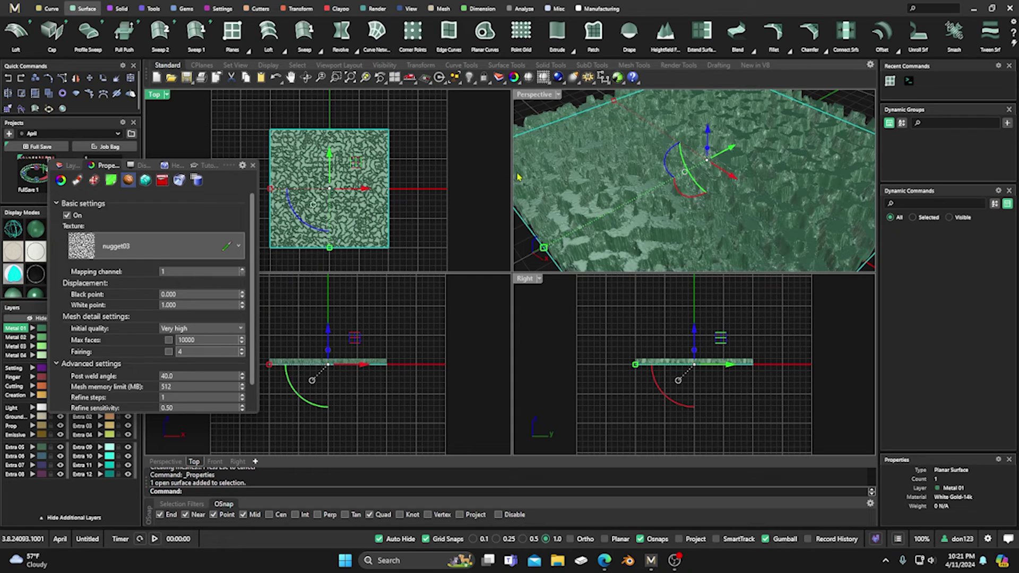
# Maximize the Perspective view, enable Fairing at 4 for the displacement, and close the plane's properties
pyautogui.doubleClick(537, 95)
pyautogui.moveTo(580, 215)
pyautogui.mouseDown(button='right')
pyautogui.moveTo(610, 260)
pyautogui.moveTo(592, 229)
pyautogui.mouseUp(button='right')
pyautogui.scroll(3, 586, 272)
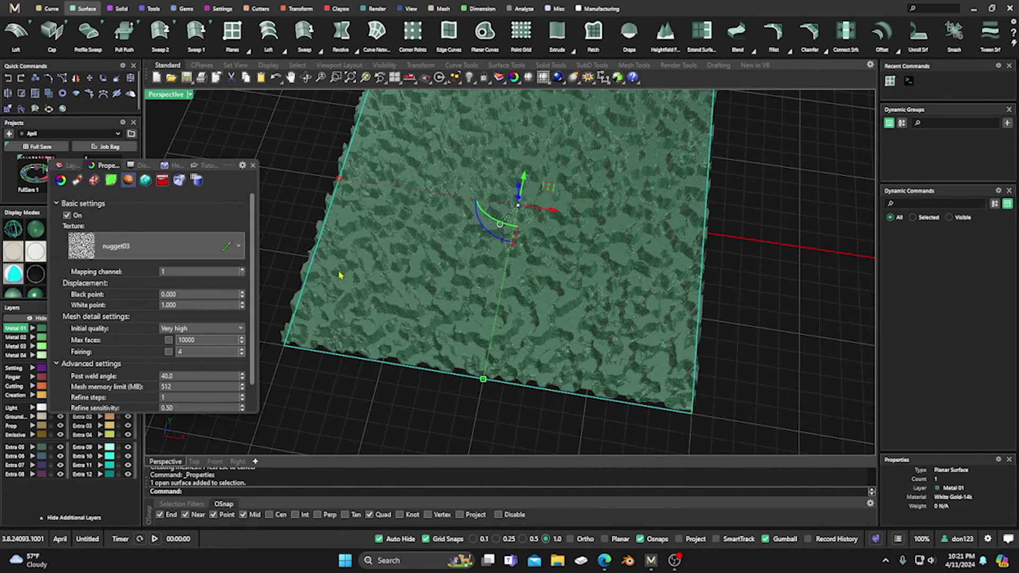
pyautogui.scroll(5, 454, 308)
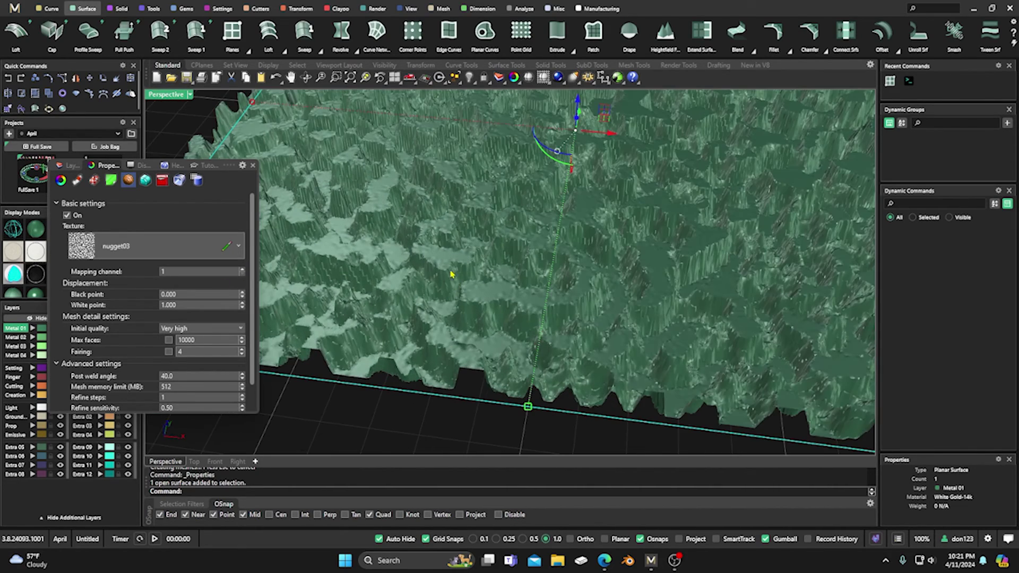
pyautogui.scroll(-1, 211, 288)
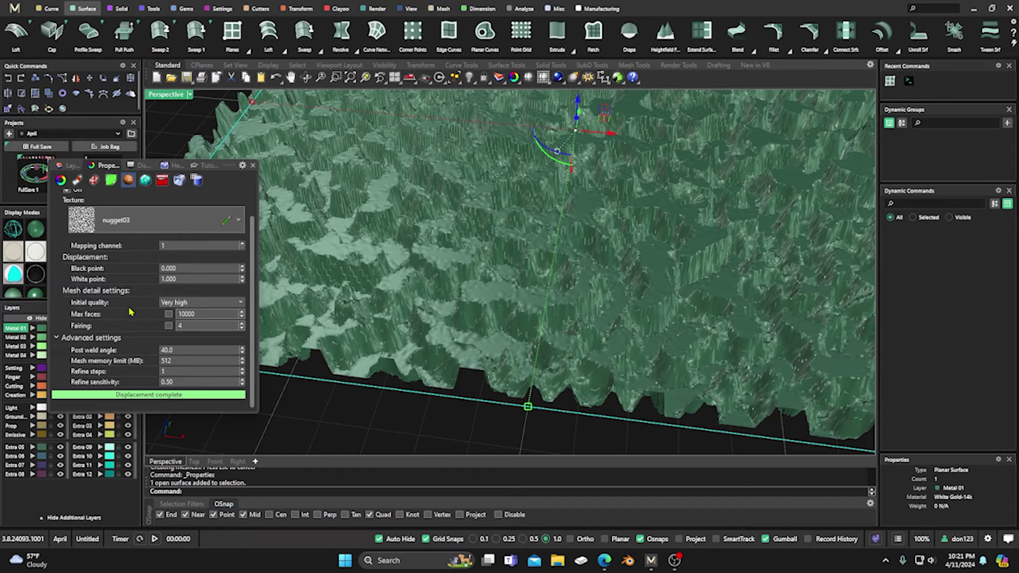
pyautogui.click(168, 326)
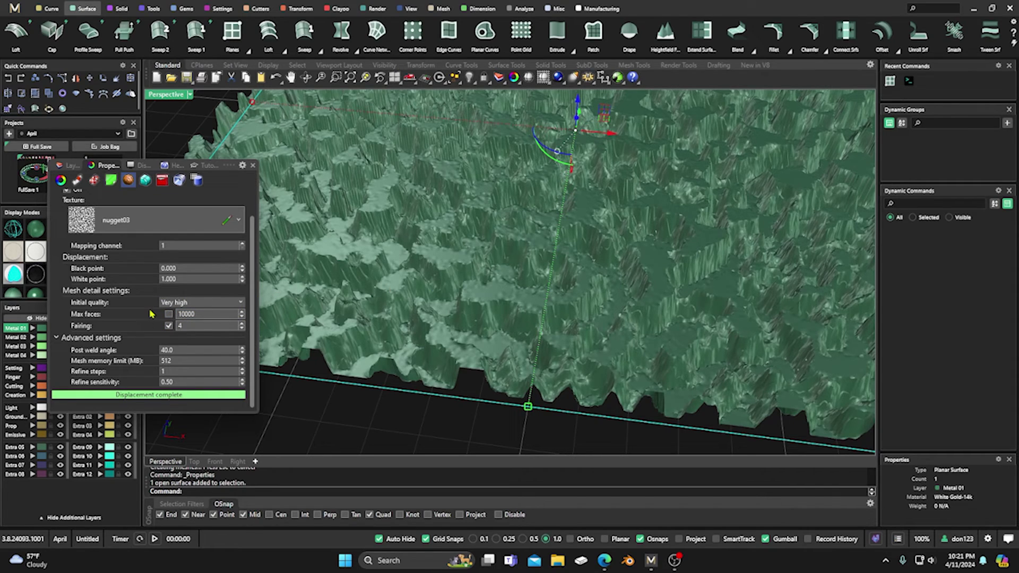
pyautogui.click(253, 167)
pyautogui.scroll(-5, 445, 251)
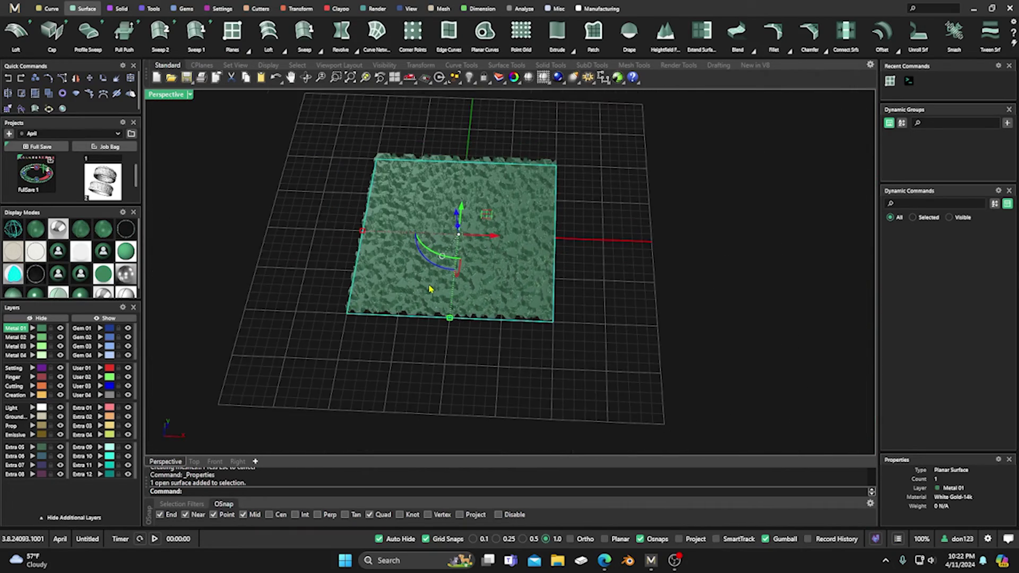
# Turn off the plane's nugget03 displacement in its properties and close them
pyautogui.scroll(3, 445, 251)
pyautogui.moveTo(445, 251); pyautogui.dragTo(459, 300, button='right')
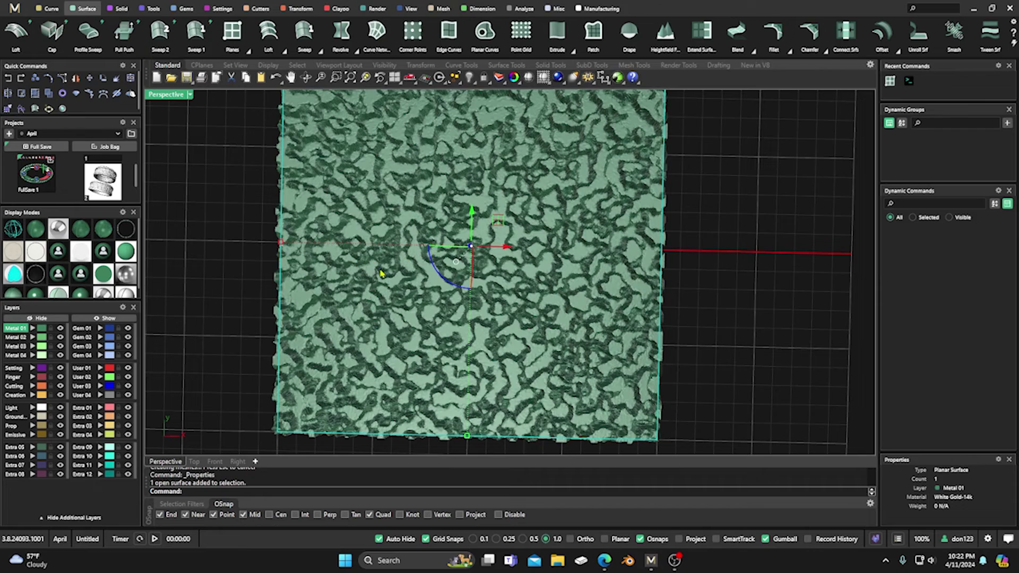
pyautogui.scroll(-2, 479, 303)
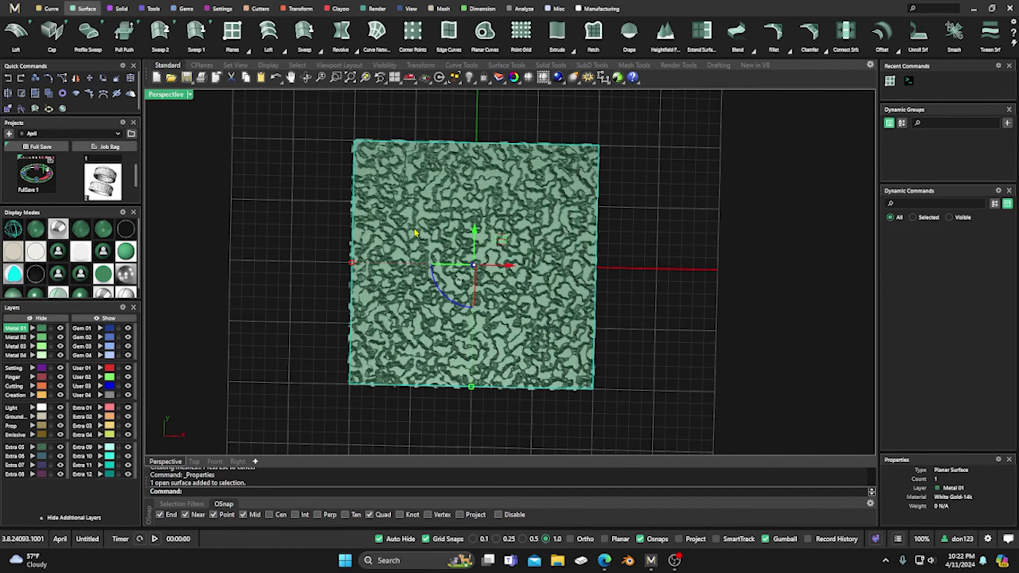
pyautogui.click(514, 77)
pyautogui.scroll(1, 115, 234)
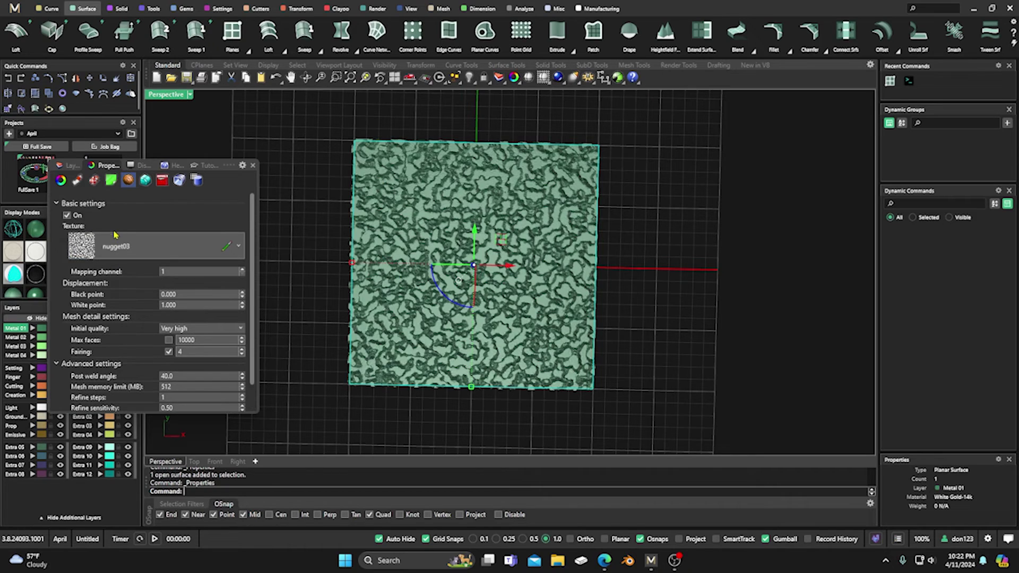
pyautogui.click(67, 215)
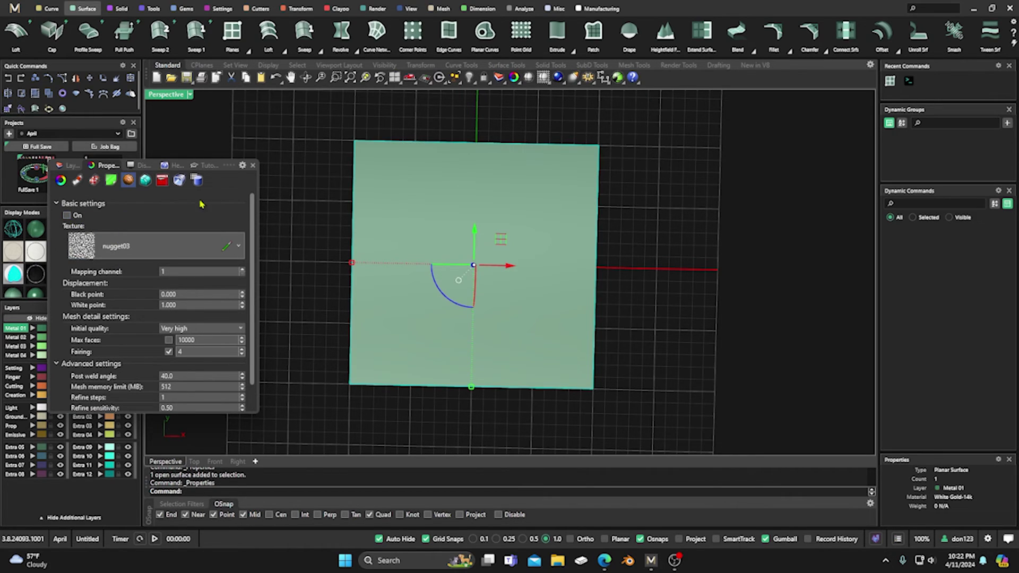
pyautogui.click(253, 167)
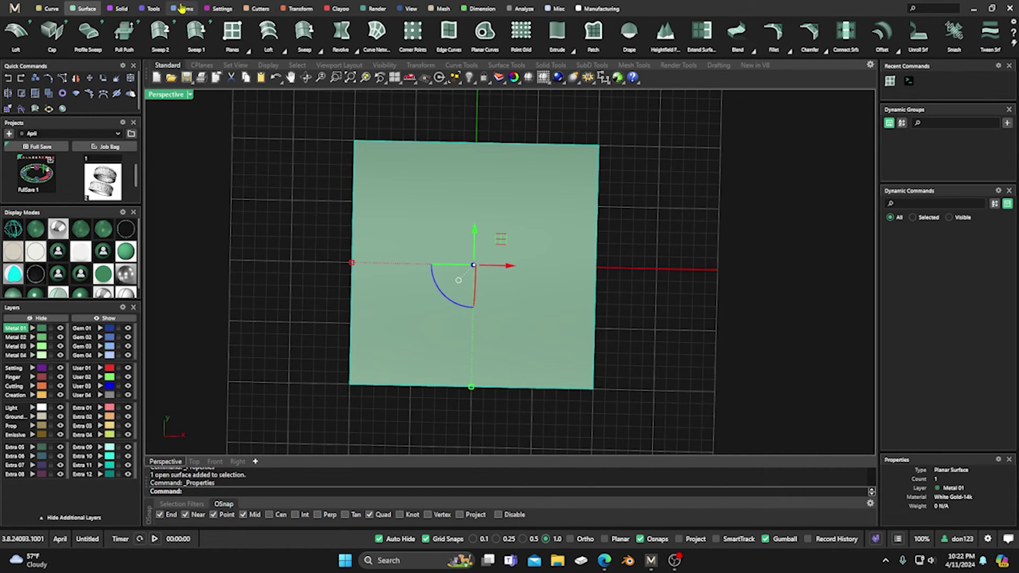
# Start Texture 3D on the plane and choose the nugget03 image from the Textures library
pyautogui.click(153, 9)
pyautogui.click(55, 33)
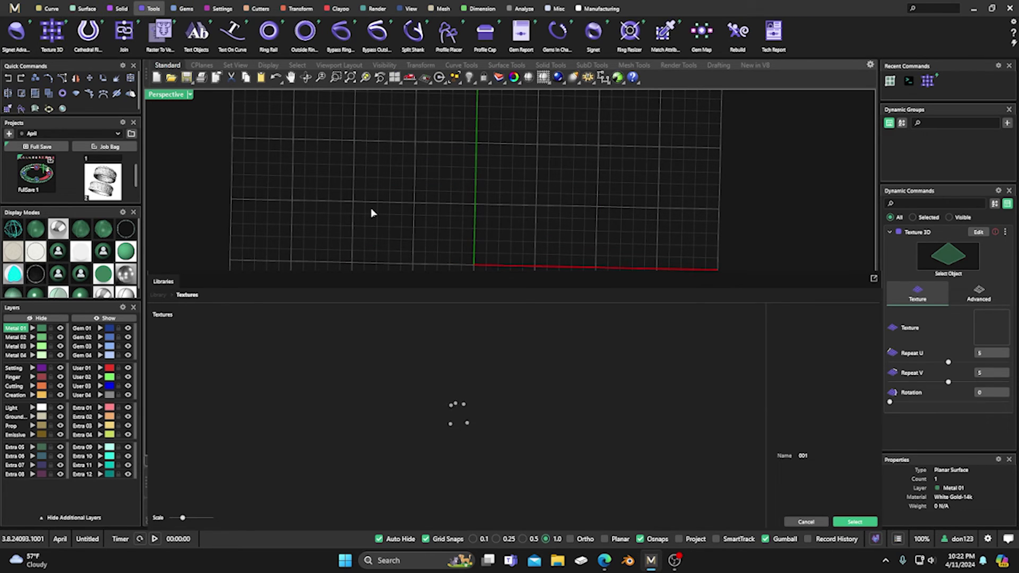
pyautogui.moveTo(384, 213); pyautogui.dragTo(434, 205, button='right')
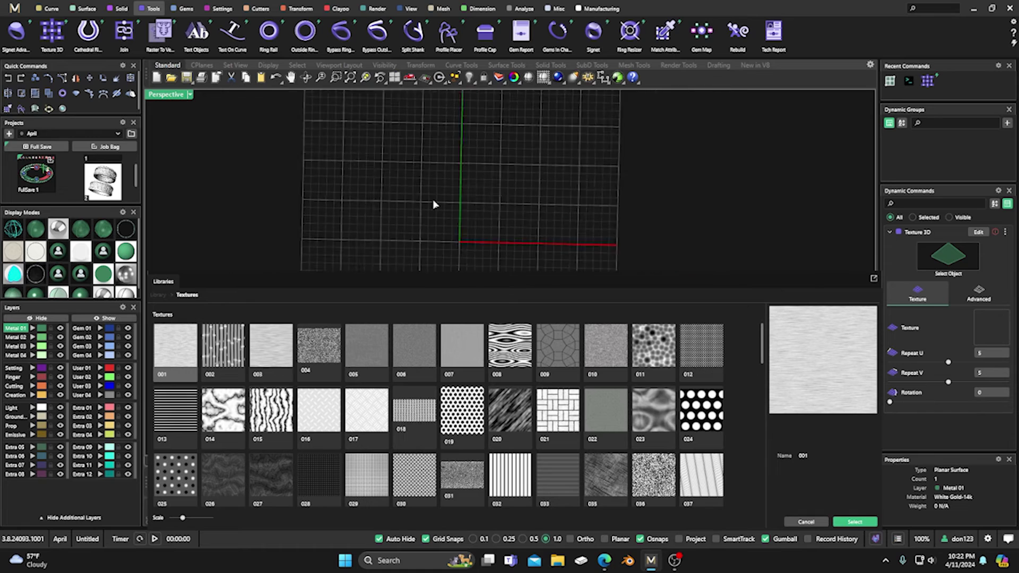
pyautogui.scroll(-5, 434, 205)
pyautogui.scroll(3, 436, 205)
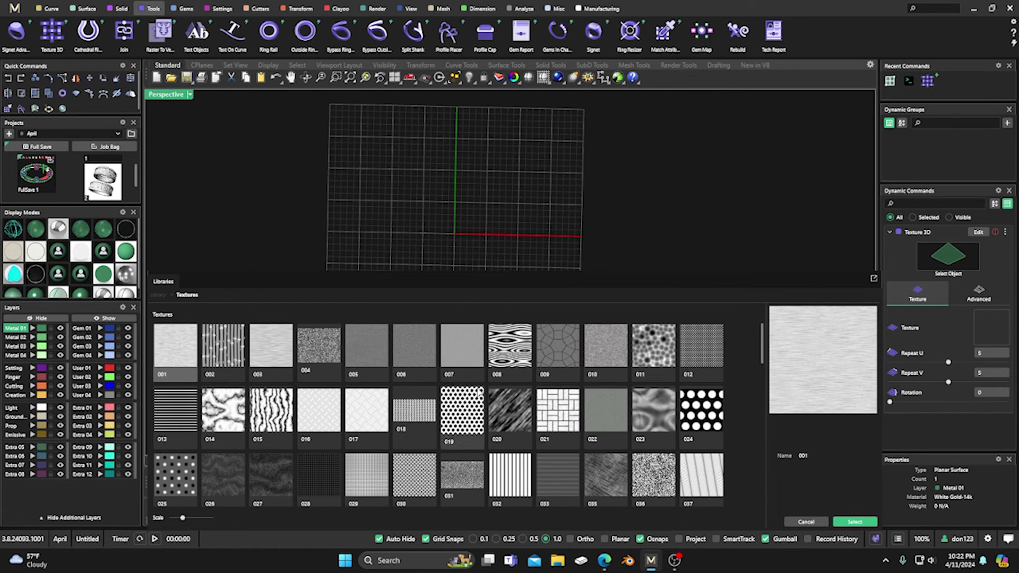
pyautogui.scroll(-10, 481, 392)
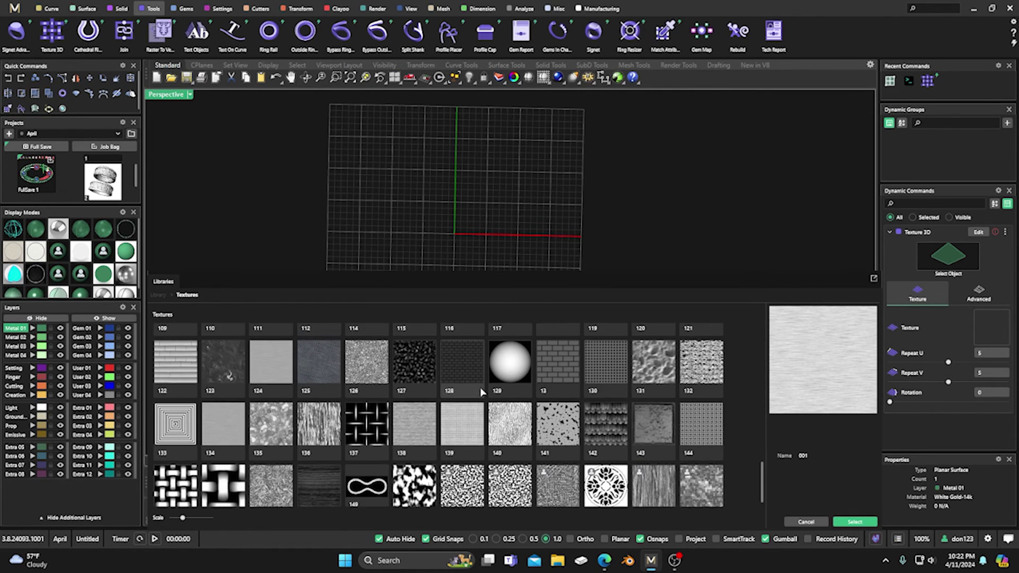
pyautogui.scroll(-1, 481, 391)
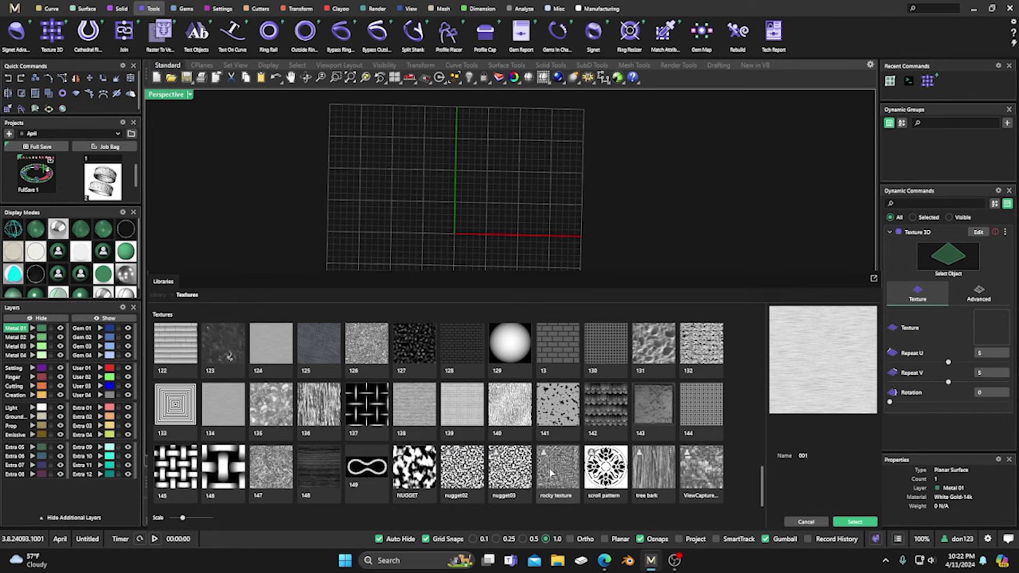
pyautogui.doubleClick(510, 468)
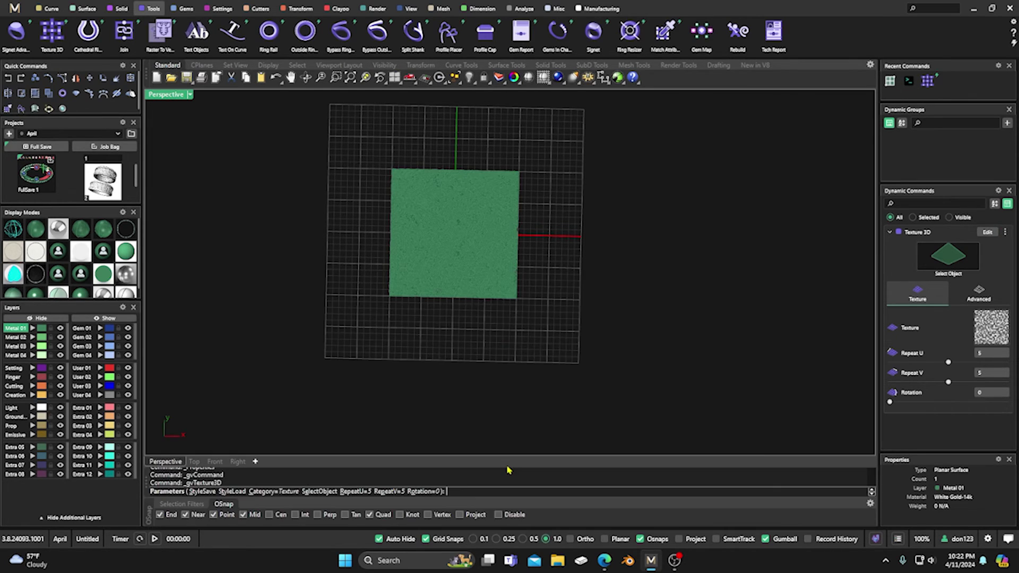
# Set the Texture 3D mesh's Resolution option to Very High in the advanced settings
pyautogui.moveTo(528, 388); pyautogui.dragTo(491, 273, button='right')
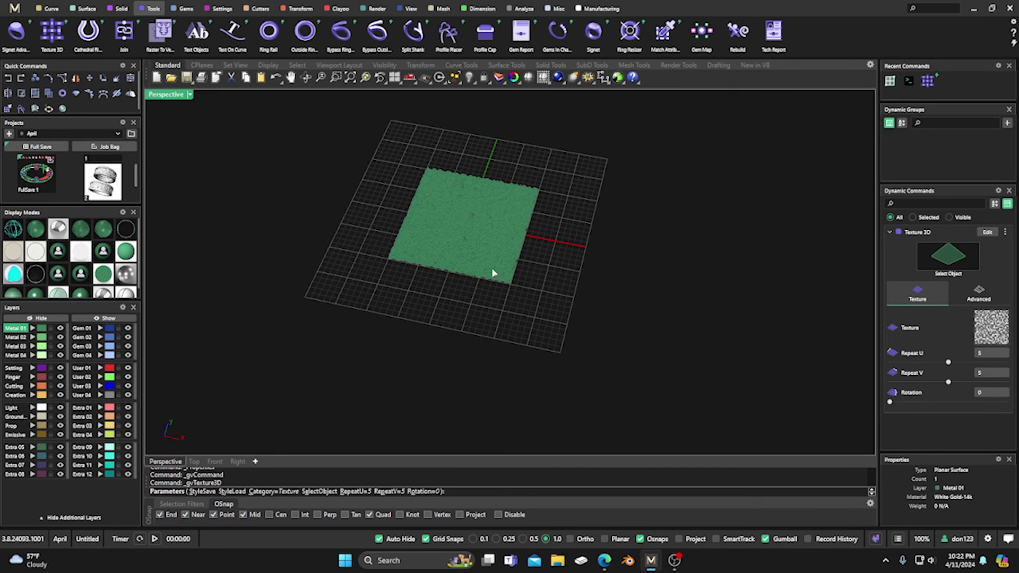
pyautogui.scroll(3, 482, 211)
pyautogui.moveTo(484, 215); pyautogui.dragTo(526, 277, button='right')
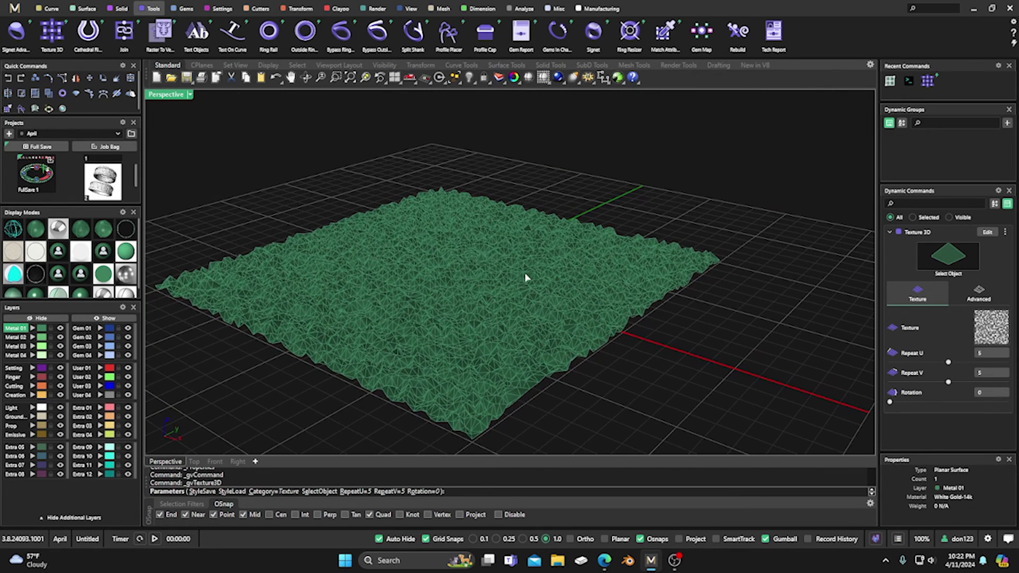
pyautogui.scroll(2, 525, 278)
pyautogui.scroll(-1, 538, 278)
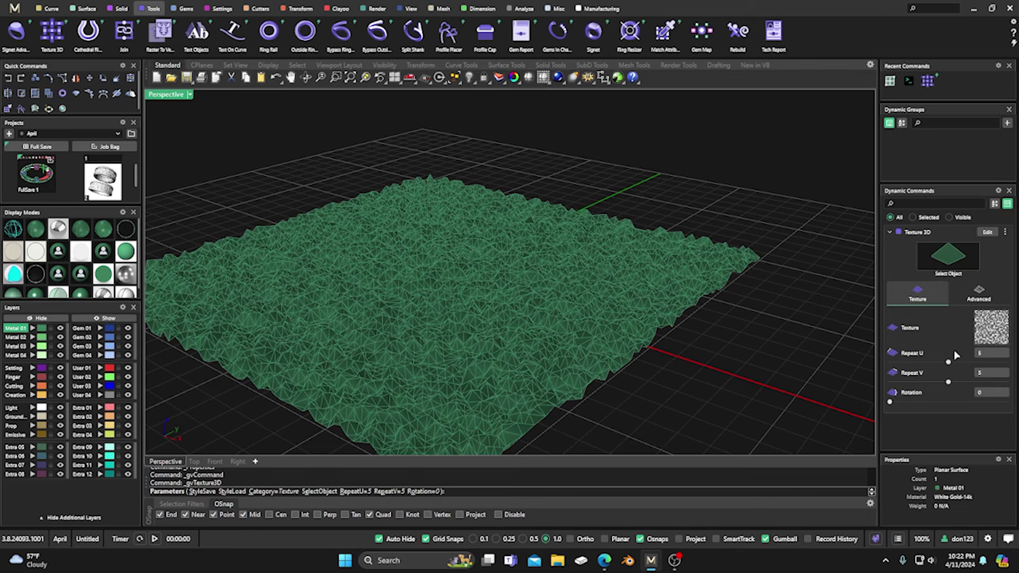
pyautogui.click(978, 295)
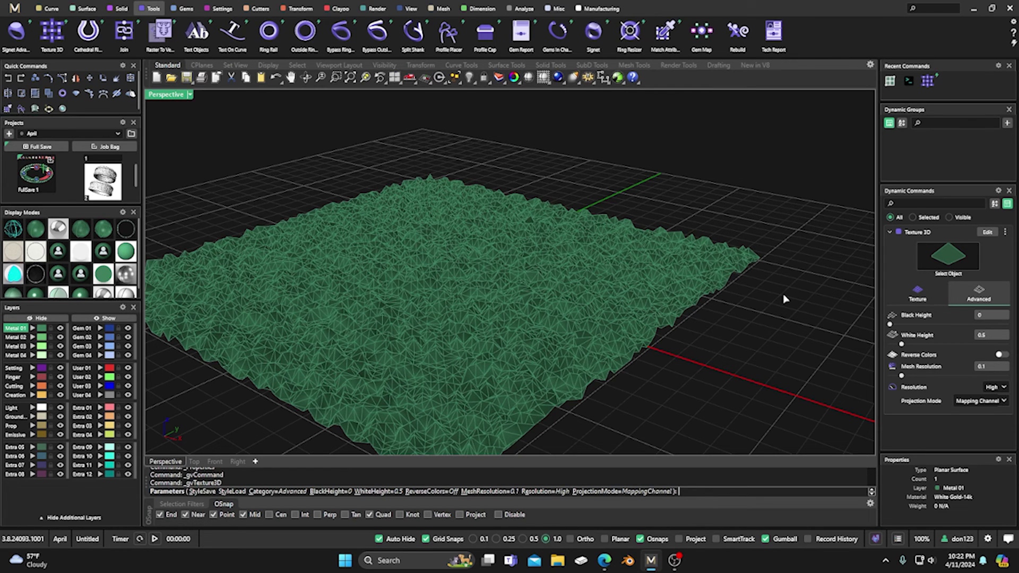
pyautogui.moveTo(785, 299)
pyautogui.mouseDown(button='right')
pyautogui.moveTo(744, 318)
pyautogui.moveTo(791, 288)
pyautogui.moveTo(773, 294)
pyautogui.mouseUp(button='right')
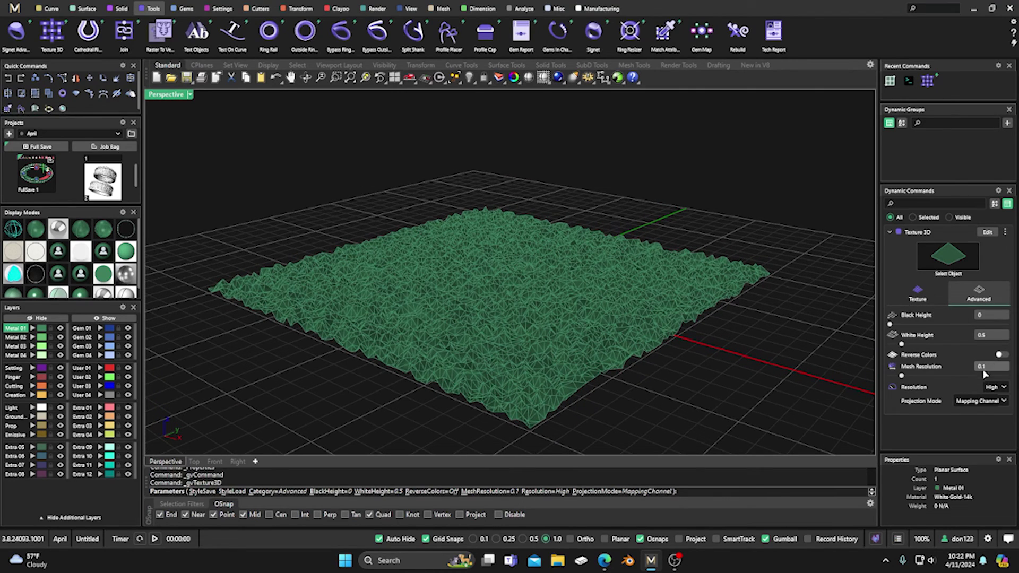
pyautogui.click(996, 387)
pyautogui.click(984, 433)
# Set both Repeat U and Repeat V of the nugget texture to 1
pyautogui.click(919, 293)
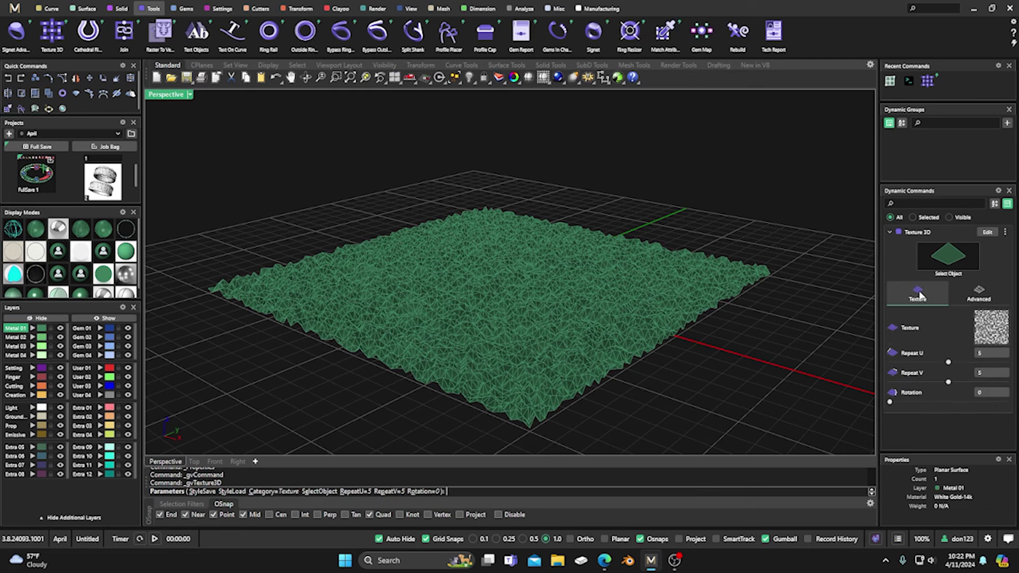
pyautogui.moveTo(948, 362); pyautogui.dragTo(906, 381)
pyautogui.scroll(6, 664, 321)
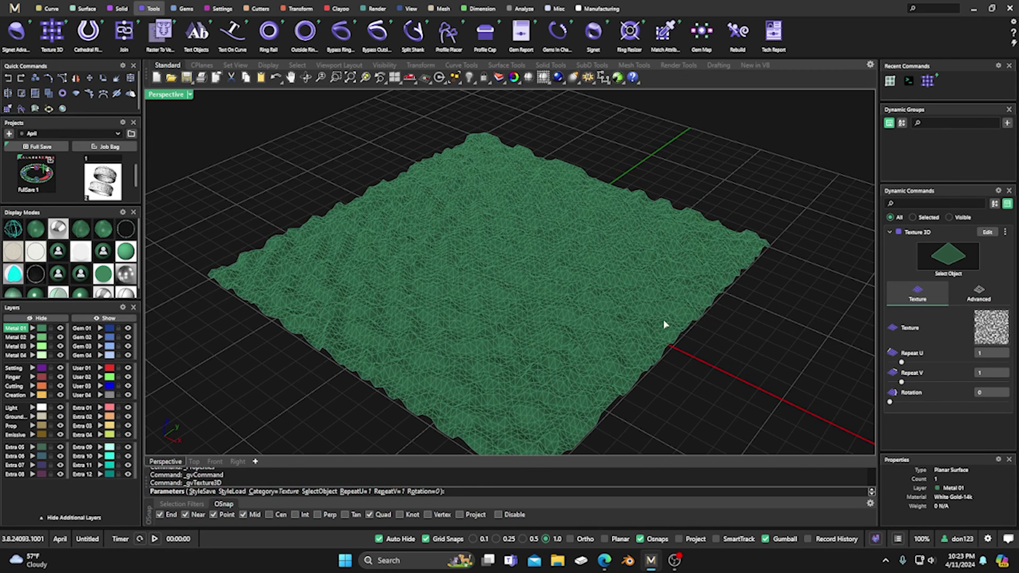
# Set the texture's White Height to 1 and switch the viewport to a shaded display without mesh edges
pyautogui.click(979, 293)
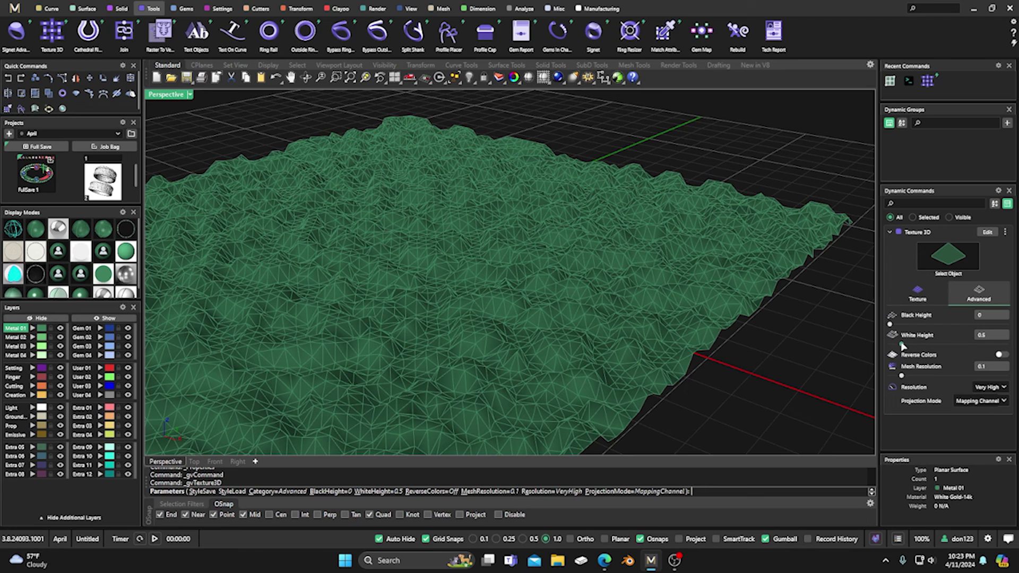
pyautogui.moveTo(902, 346); pyautogui.dragTo(914, 346)
pyautogui.scroll(-5, 742, 246)
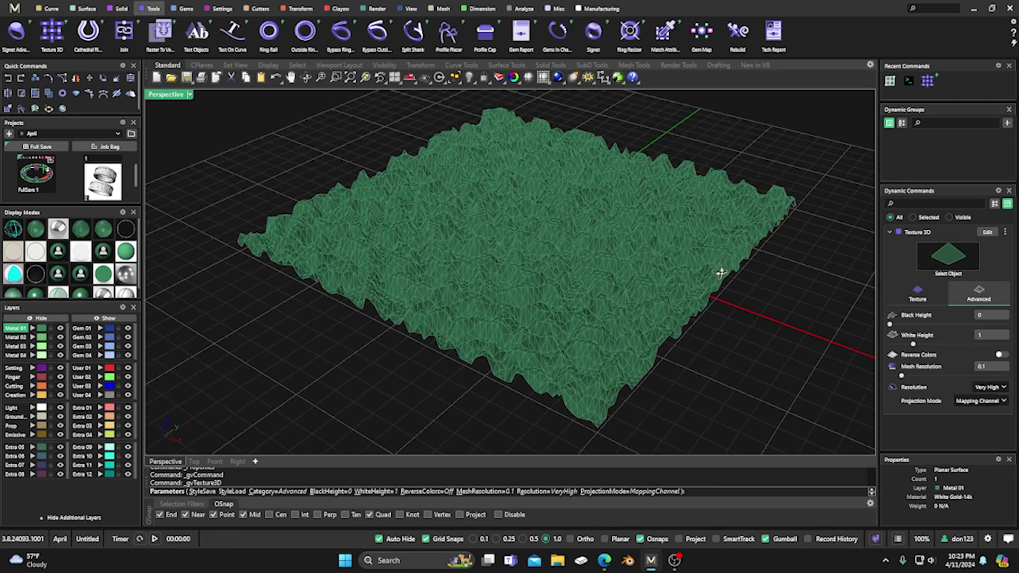
pyautogui.moveTo(719, 273); pyautogui.dragTo(682, 290, button='right')
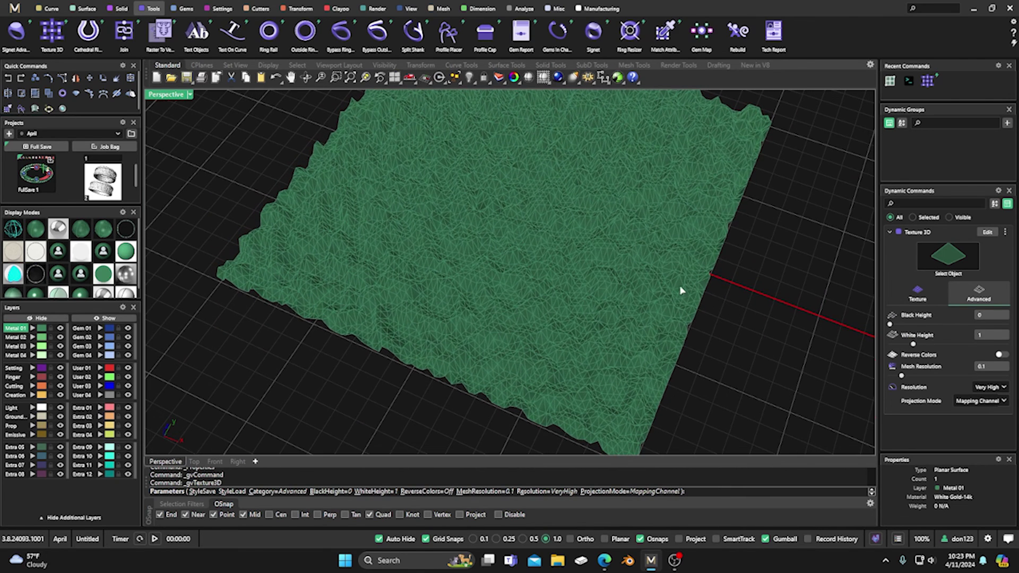
pyautogui.click(82, 295)
pyautogui.scroll(-3, 523, 297)
pyautogui.moveTo(519, 303); pyautogui.dragTo(532, 285, button='right')
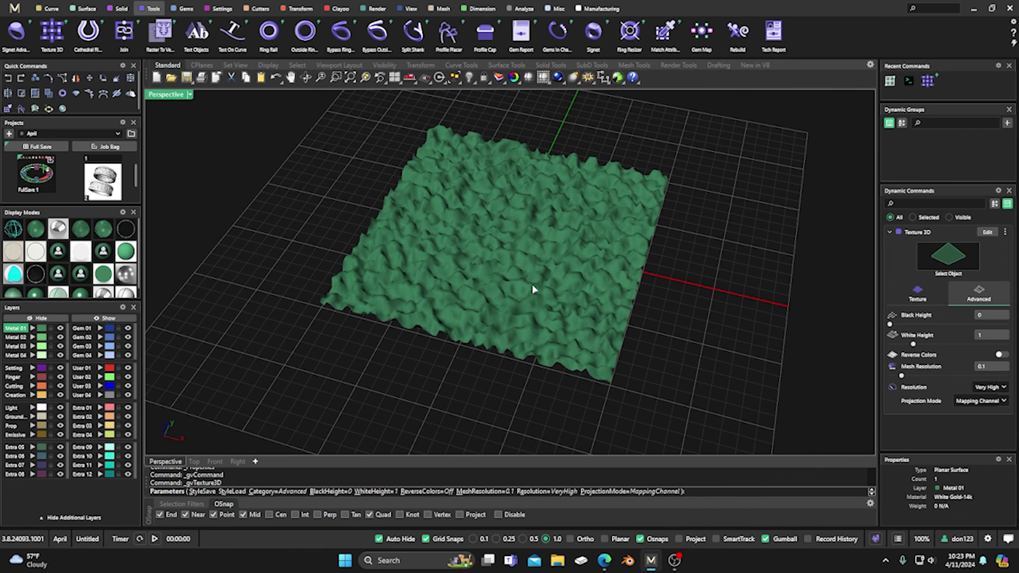
# Set the texture's Black Height to 0.5 and enable Reverse Colors
pyautogui.moveTo(913, 341)
pyautogui.mouseDown()
pyautogui.moveTo(926, 347)
pyautogui.moveTo(902, 325)
pyautogui.mouseUp()
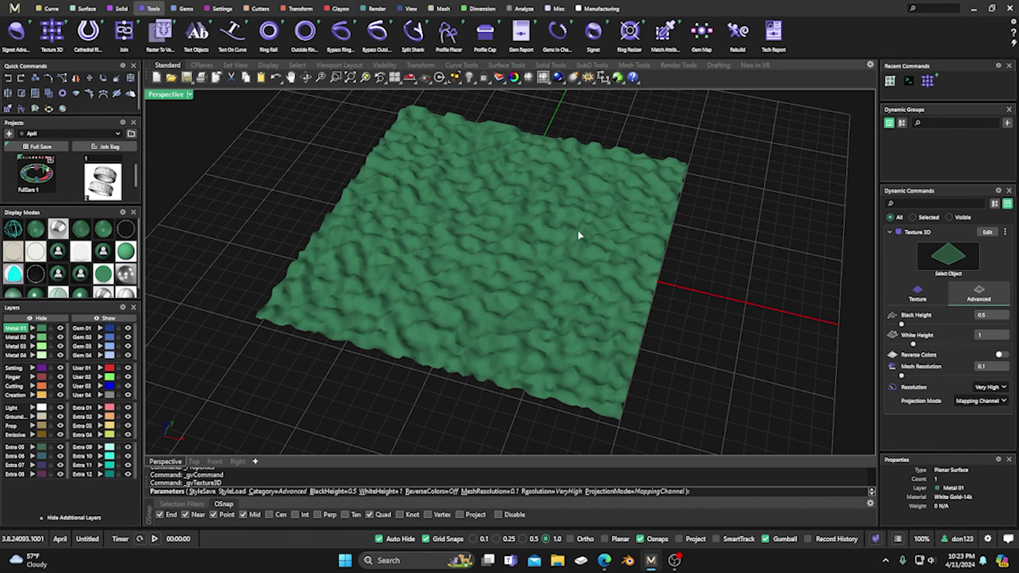
pyautogui.click(1001, 355)
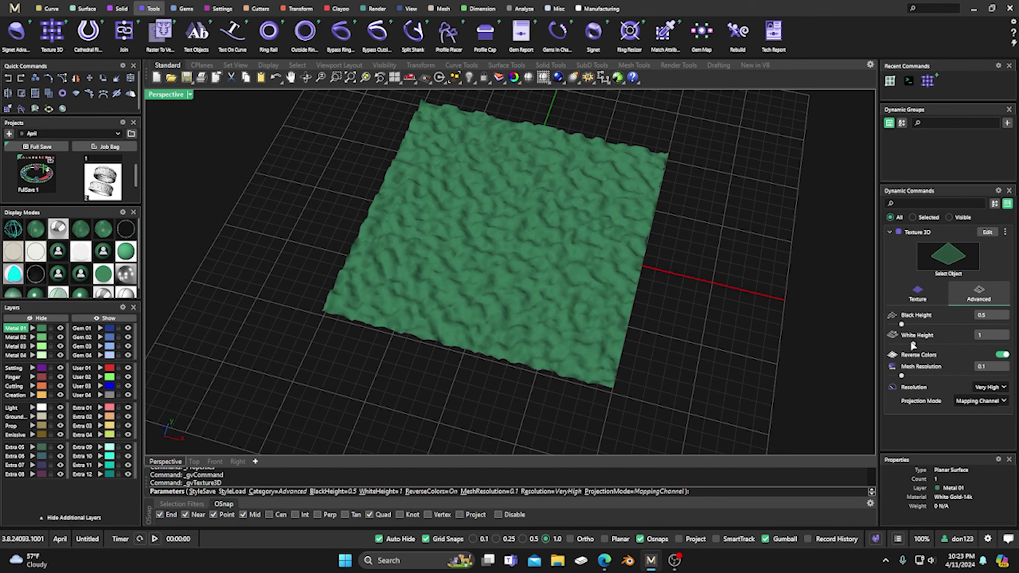
pyautogui.moveTo(913, 346); pyautogui.dragTo(902, 324)
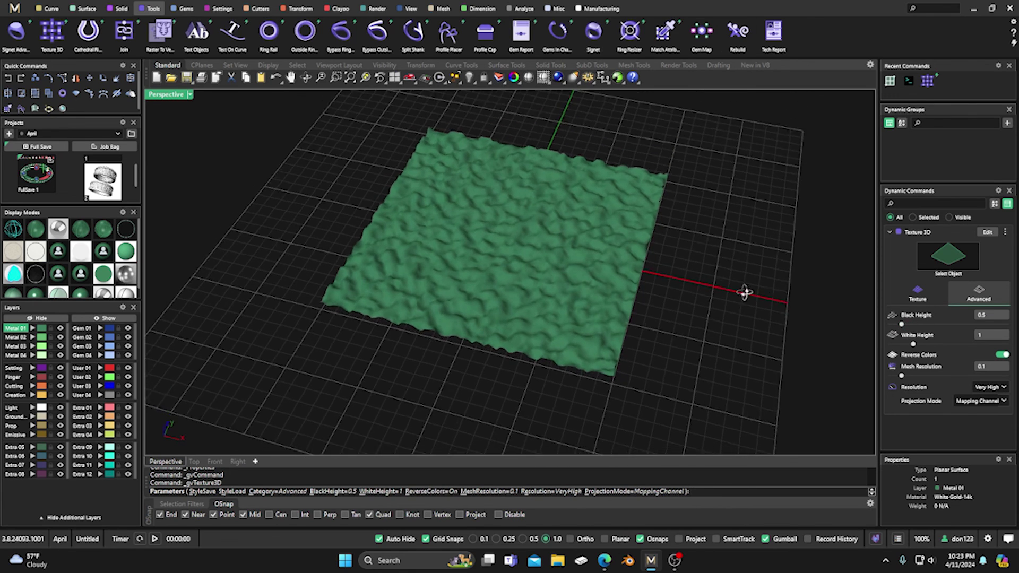
pyautogui.scroll(3, 645, 284)
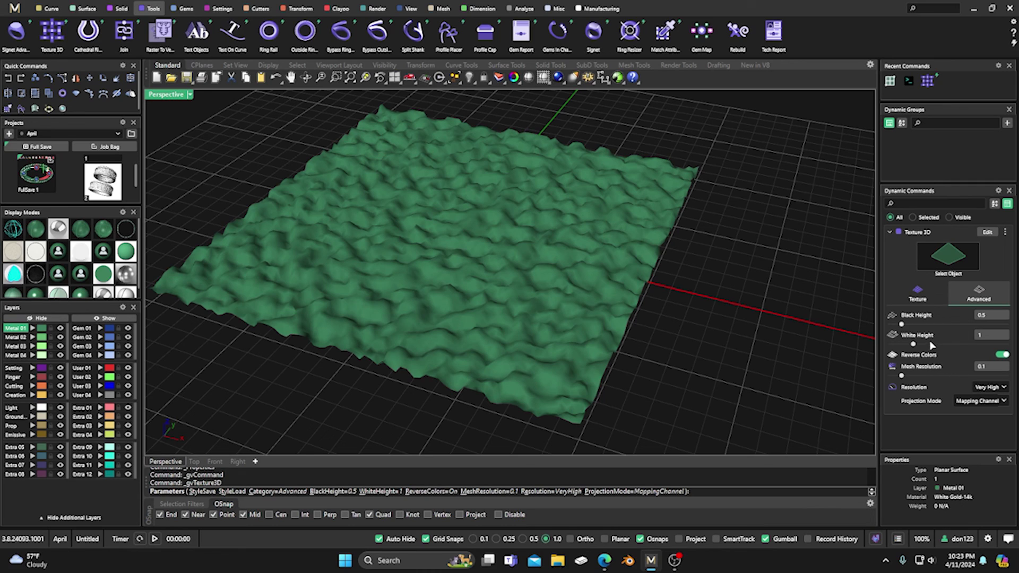
# Try a Mesh Resolution of 0.7 for the textured plane
pyautogui.moveTo(901, 376); pyautogui.dragTo(971, 378)
pyautogui.scroll(2, 775, 307)
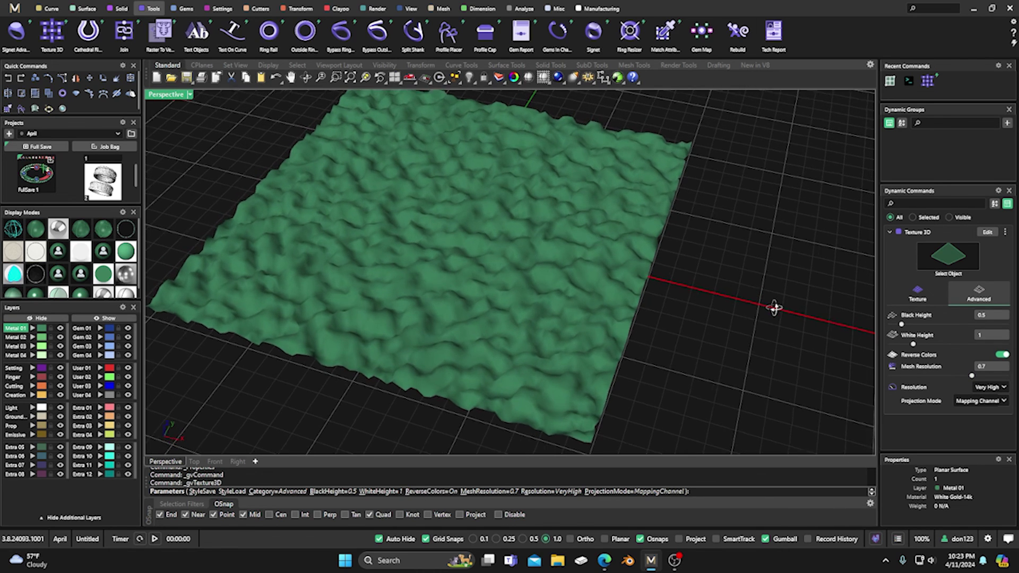
pyautogui.scroll(-1, 775, 305)
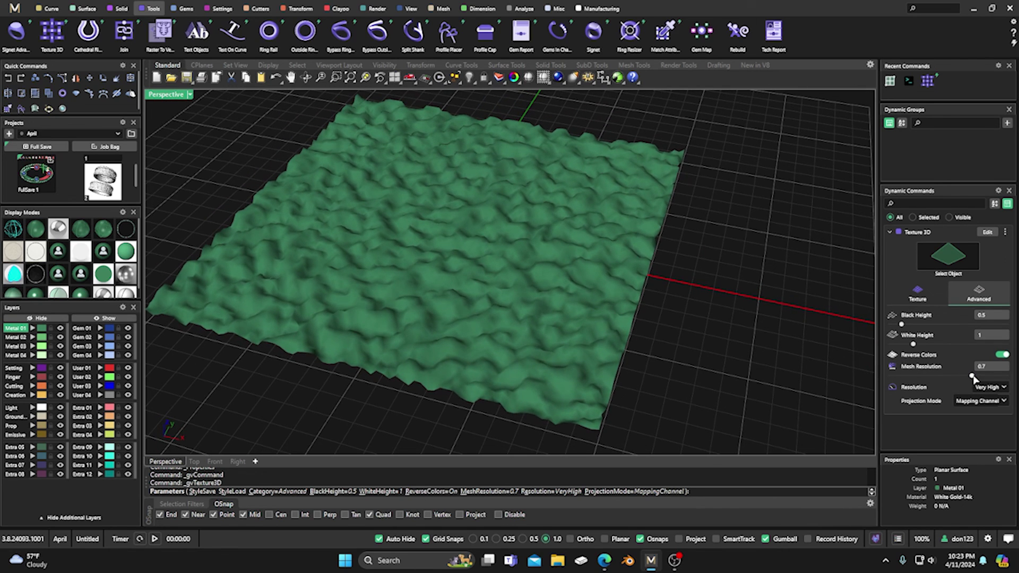
# Set the textured plane's Mesh Resolution to 0.2 and inspect the nugget relief
pyautogui.moveTo(930, 376); pyautogui.dragTo(914, 376)
pyautogui.scroll(-2, 770, 265)
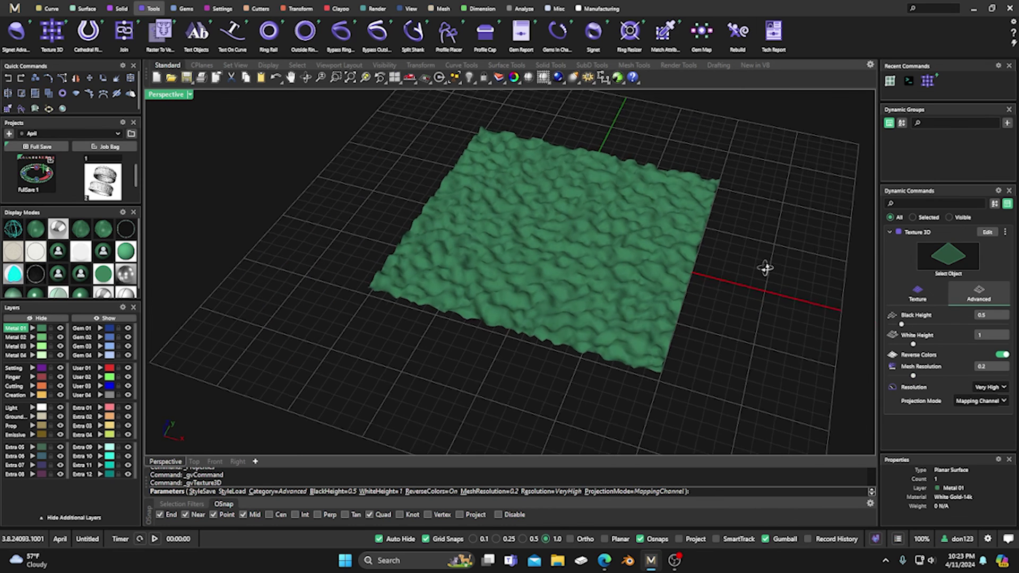
pyautogui.scroll(1, 734, 276)
pyautogui.scroll(-1, 607, 284)
pyautogui.scroll(1, 575, 296)
pyautogui.scroll(1, 594, 212)
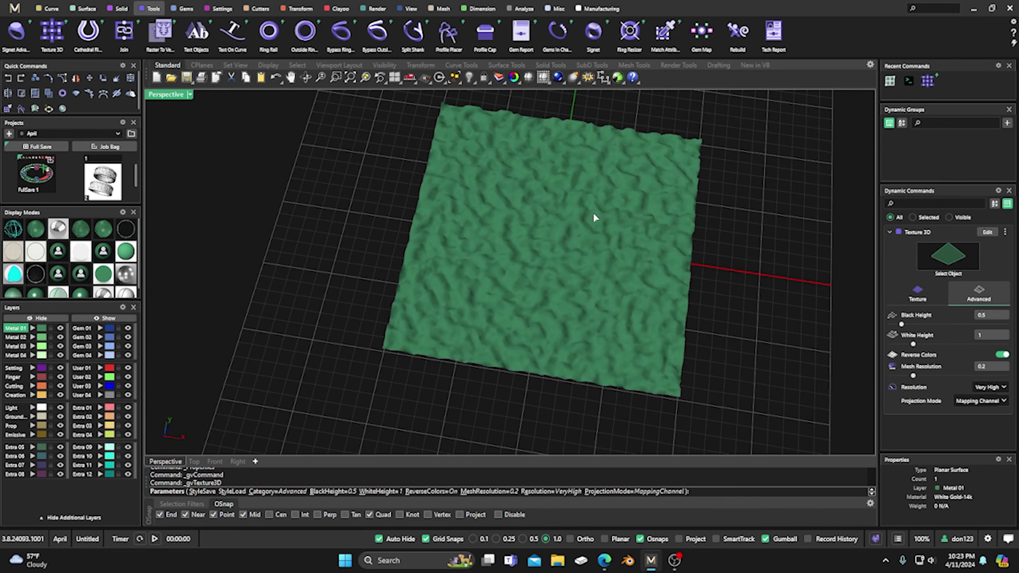
pyautogui.moveTo(563, 252); pyautogui.dragTo(568, 225, button='right')
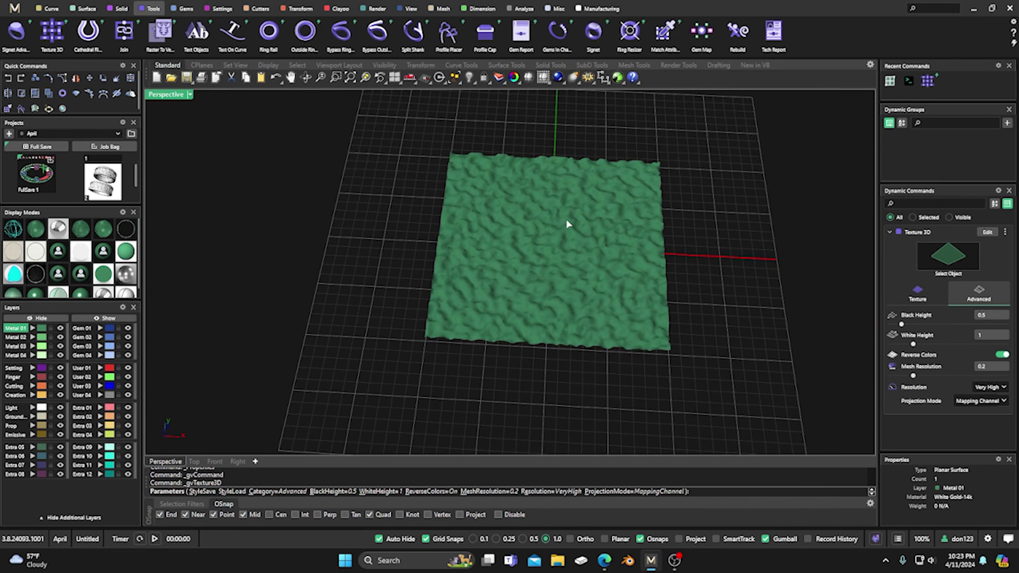